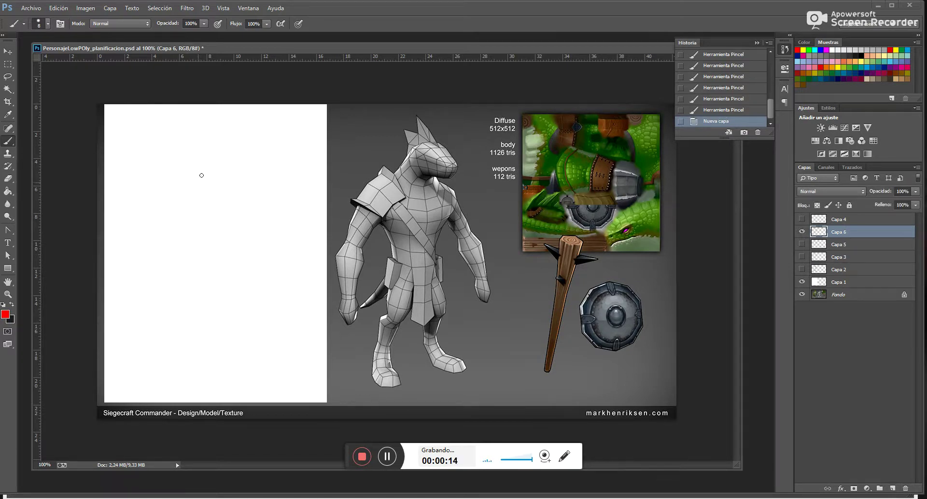
Sketch the reptile head's side profile with its eye in black on the white area and hand-letter "Side" beneath it.
click(11, 305)
mouse_move(187, 150)
mouse_down()
mouse_move(124, 155)
mouse_move(114, 176)
mouse_move(174, 205)
mouse_up()
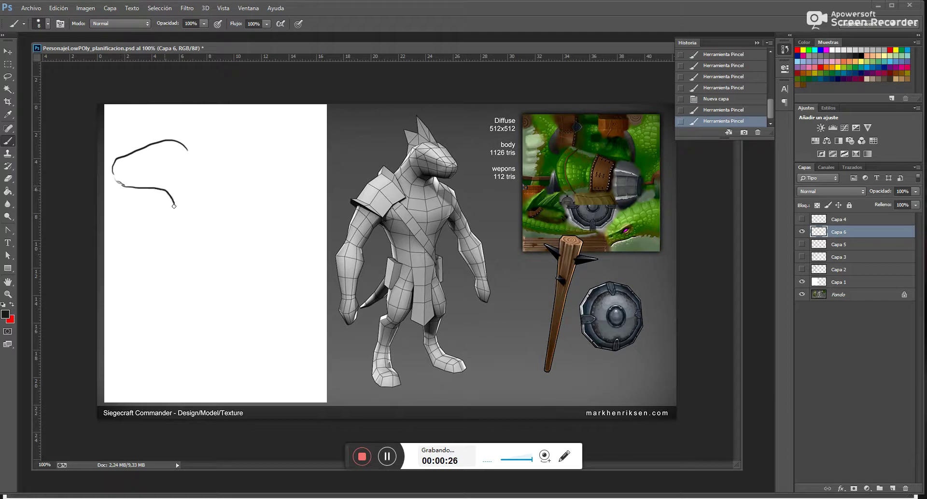
mouse_move(175, 139)
mouse_down()
mouse_move(201, 168)
mouse_move(204, 216)
mouse_move(172, 219)
mouse_up()
drag(166, 154, 157, 156)
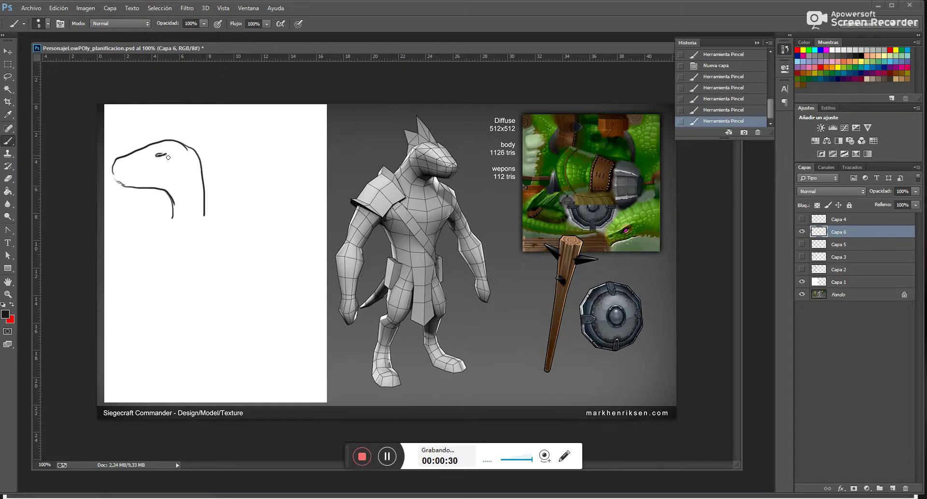
drag(144, 232, 133, 246)
mouse_move(152, 237)
mouse_down()
mouse_move(152, 250)
mouse_move(179, 245)
mouse_up()
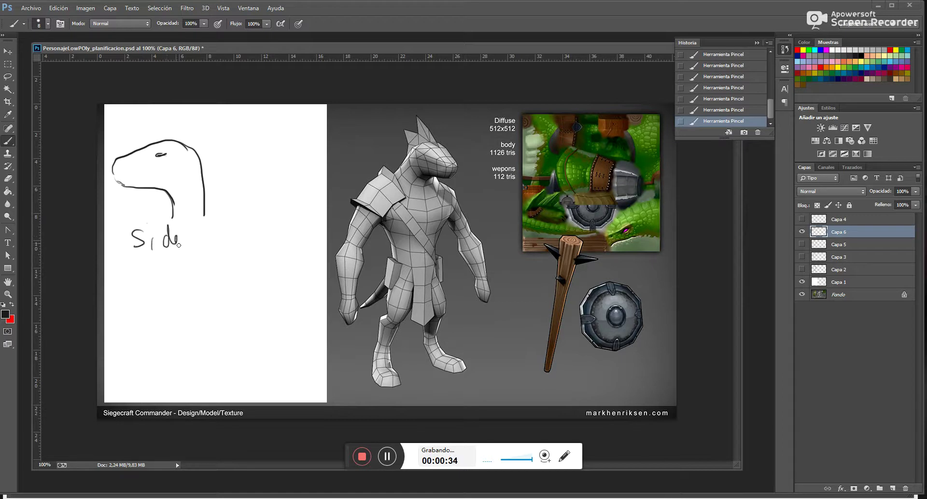
Hand-letter "front" beside the side label and sketch the rounded front-view head outline above it.
mouse_move(248, 217)
mouse_down()
mouse_move(237, 254)
mouse_move(264, 249)
mouse_up()
drag(271, 220, 269, 249)
drag(261, 238, 280, 235)
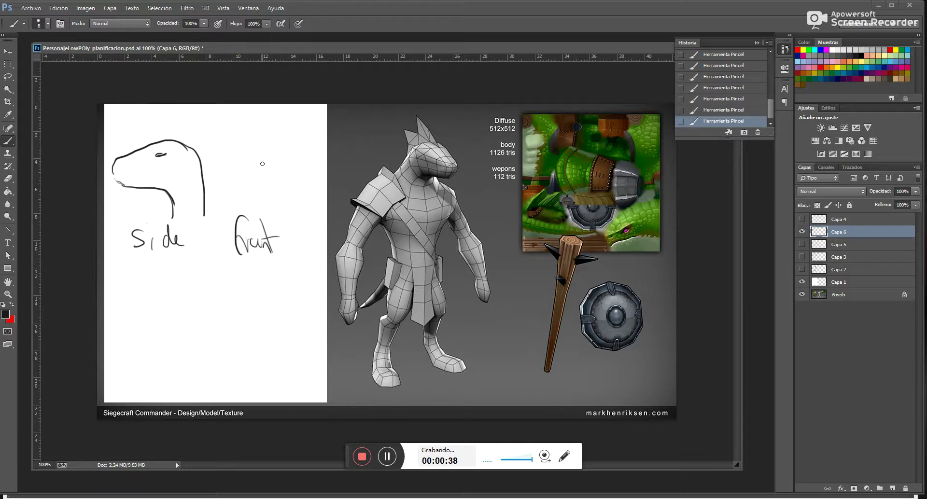
mouse_move(237, 172)
mouse_down()
mouse_move(276, 127)
mouse_move(297, 129)
mouse_move(306, 165)
mouse_move(274, 131)
mouse_up()
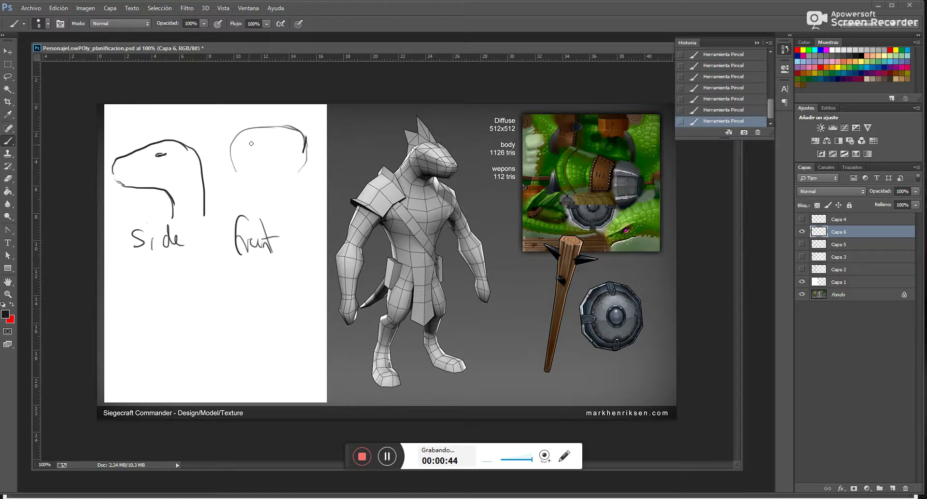
mouse_move(237, 170)
mouse_down()
mouse_move(245, 185)
mouse_move(288, 190)
mouse_up()
mouse_move(305, 146)
mouse_down()
mouse_move(296, 177)
mouse_move(265, 188)
mouse_move(289, 185)
mouse_up()
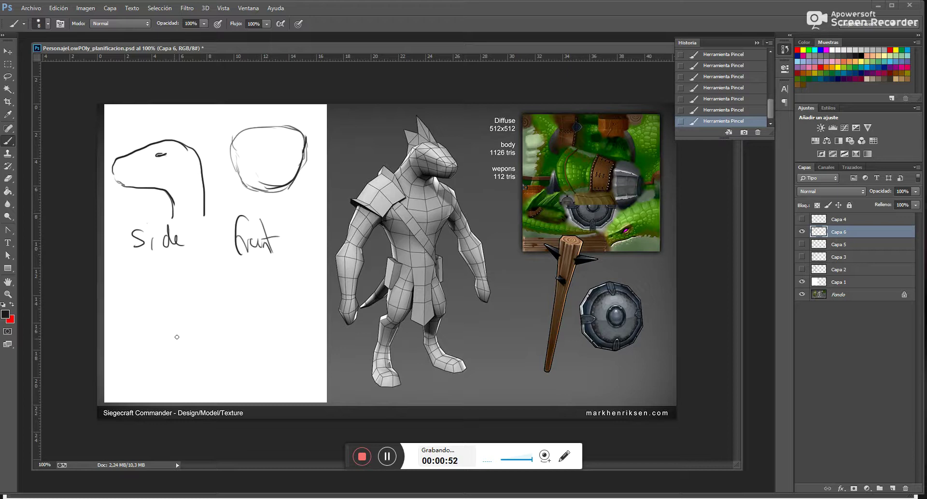
Sketch the top-view head outline with a centre line and eyes below the side view, and label it "top".
mouse_move(202, 279)
mouse_down()
mouse_move(212, 299)
mouse_move(212, 285)
mouse_up()
drag(234, 276, 233, 287)
click(234, 290)
mouse_move(142, 374)
mouse_down()
mouse_move(134, 314)
mouse_move(156, 287)
mouse_move(182, 285)
mouse_move(195, 337)
mouse_move(185, 370)
mouse_move(150, 386)
mouse_move(181, 376)
mouse_up()
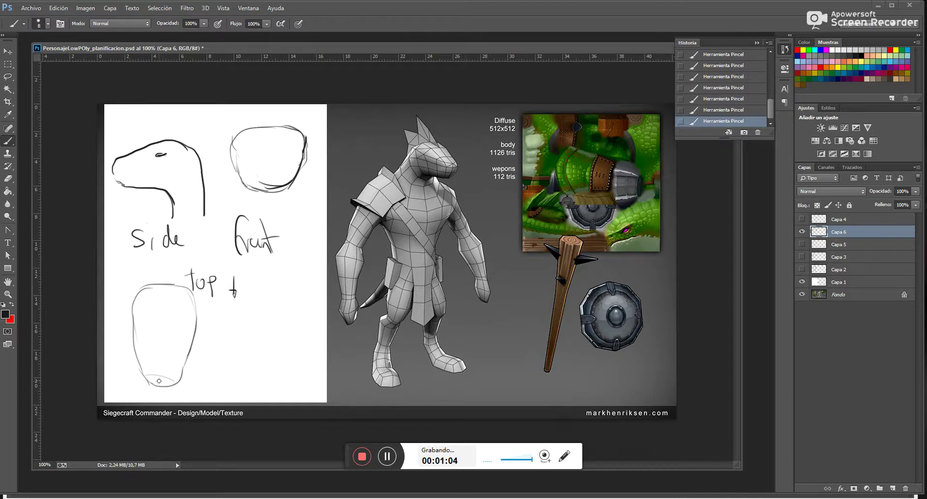
drag(164, 279, 166, 363)
drag(135, 333, 136, 331)
drag(143, 377, 177, 387)
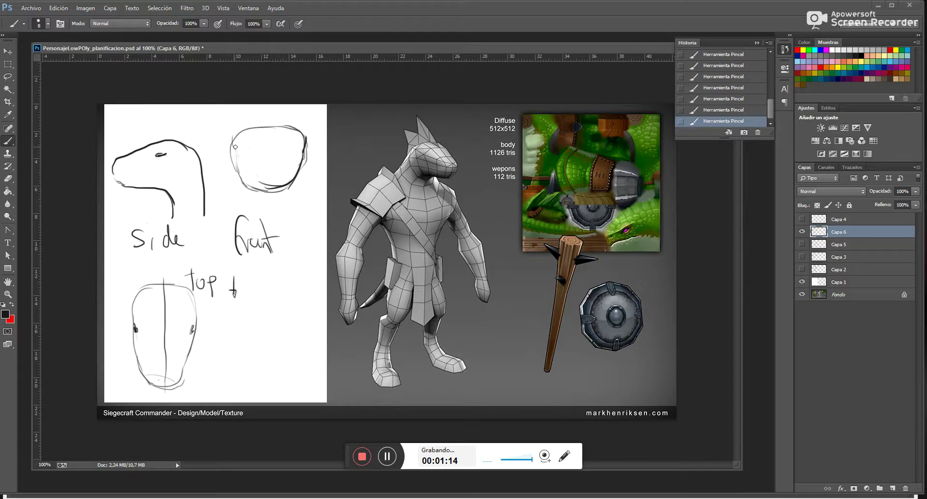
Add eyes and a mouth to the front view and draw the head crest in all three views.
drag(235, 147, 237, 155)
mouse_move(262, 177)
mouse_down()
mouse_move(284, 181)
mouse_move(249, 177)
mouse_move(286, 180)
mouse_move(250, 182)
mouse_up()
drag(265, 111, 270, 130)
mouse_move(156, 141)
mouse_down()
mouse_move(176, 123)
mouse_move(207, 156)
mouse_move(207, 230)
mouse_up()
mouse_move(162, 369)
mouse_down()
mouse_move(161, 263)
mouse_move(164, 340)
mouse_up()
mouse_move(157, 381)
mouse_down()
mouse_move(143, 363)
mouse_move(153, 377)
mouse_up()
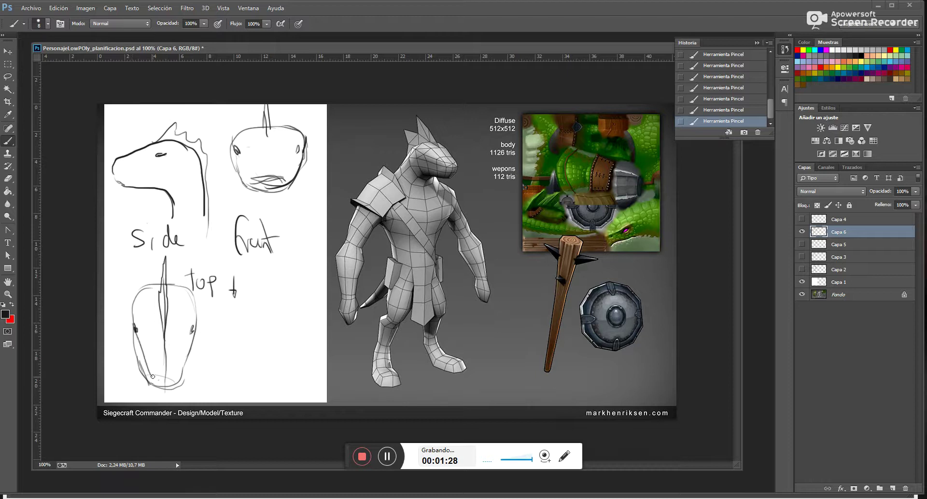
Draw the side view's topology in red, with lengthwise edge lines along head and neck and cross loops between them.
click(11, 305)
mouse_move(118, 180)
mouse_down()
mouse_move(169, 172)
mouse_move(188, 201)
mouse_move(187, 226)
mouse_up()
mouse_move(114, 160)
mouse_down()
mouse_move(169, 141)
mouse_move(194, 148)
mouse_move(205, 209)
mouse_up()
drag(124, 158, 130, 192)
mouse_move(145, 150)
mouse_down()
mouse_move(150, 188)
mouse_move(154, 154)
mouse_move(184, 159)
mouse_move(196, 227)
mouse_up()
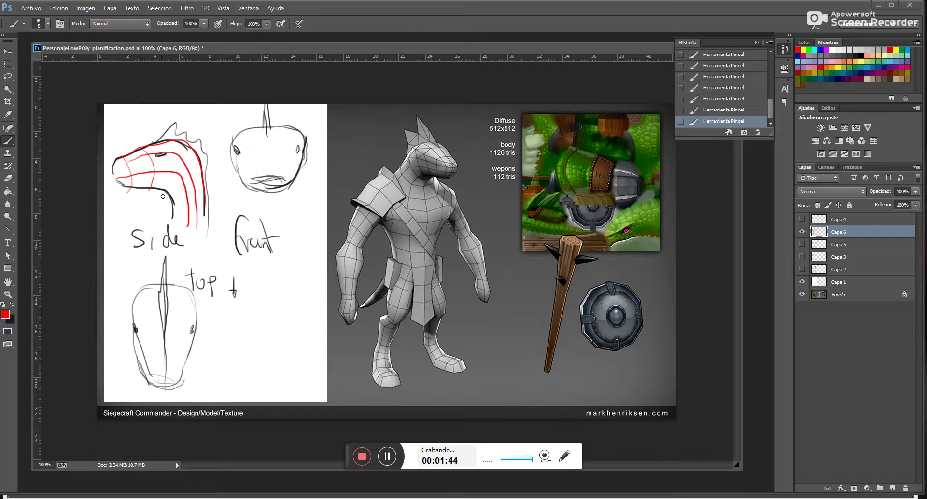
mouse_move(139, 188)
mouse_down()
mouse_move(168, 186)
mouse_move(178, 222)
mouse_move(205, 193)
mouse_move(194, 148)
mouse_up()
drag(160, 186, 154, 139)
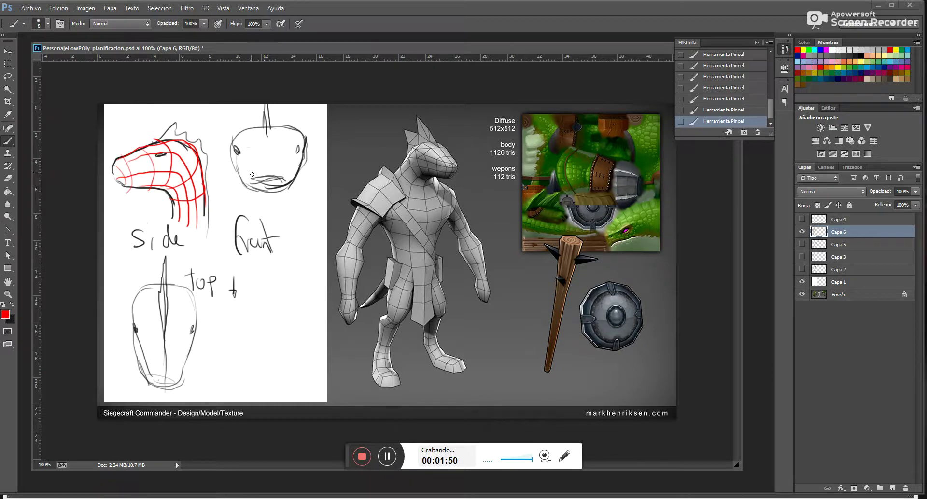
Draw red edge loops around the muzzle and eye of the front-view head.
mouse_move(239, 174)
mouse_down()
mouse_move(261, 144)
mouse_move(293, 154)
mouse_up()
mouse_move(242, 125)
mouse_down()
mouse_move(251, 153)
mouse_move(235, 151)
mouse_up()
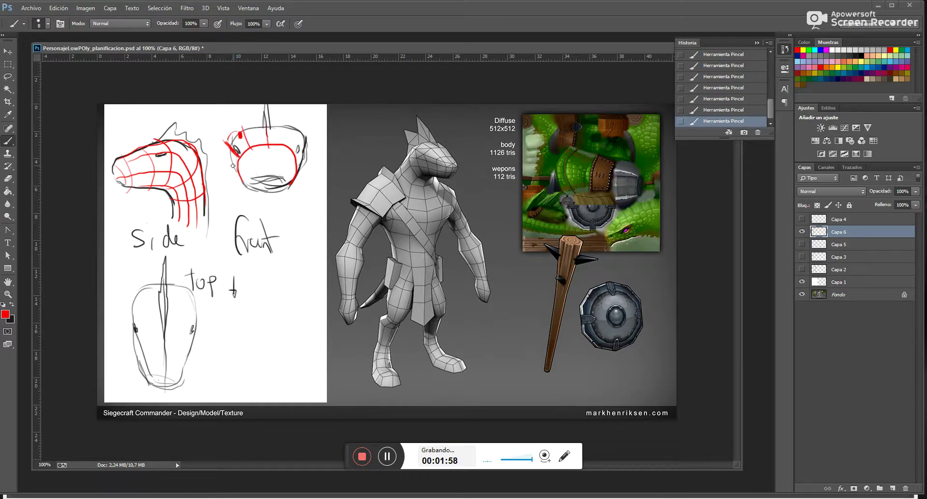
mouse_move(240, 168)
mouse_down()
mouse_move(261, 156)
mouse_move(266, 168)
mouse_move(253, 178)
mouse_up()
Draw red cross loops and an outer edge line over the top-view head.
drag(148, 360, 172, 360)
drag(136, 332, 194, 332)
drag(136, 297, 205, 296)
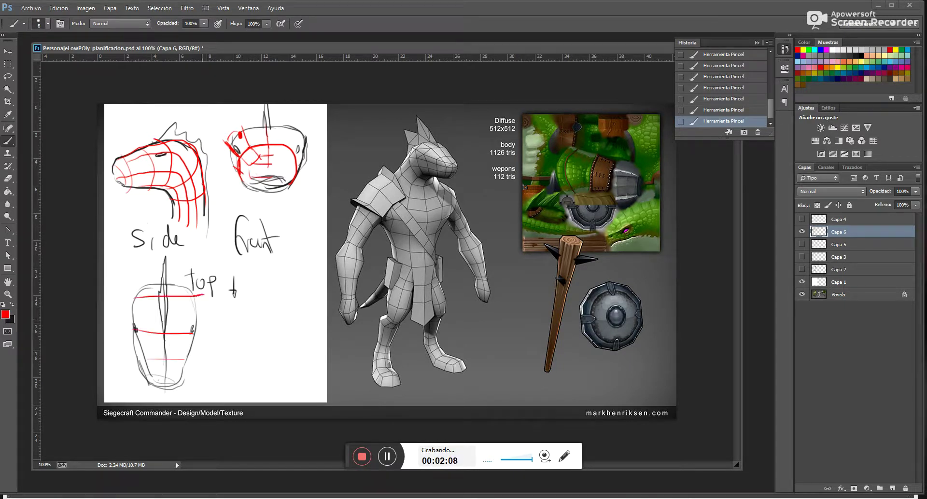
mouse_move(141, 282)
mouse_down()
mouse_move(187, 281)
mouse_move(134, 330)
mouse_move(149, 382)
mouse_up()
Complete the front view's red topology across the muzzle, forehead and opposite cheek with the Brush.
key(e)
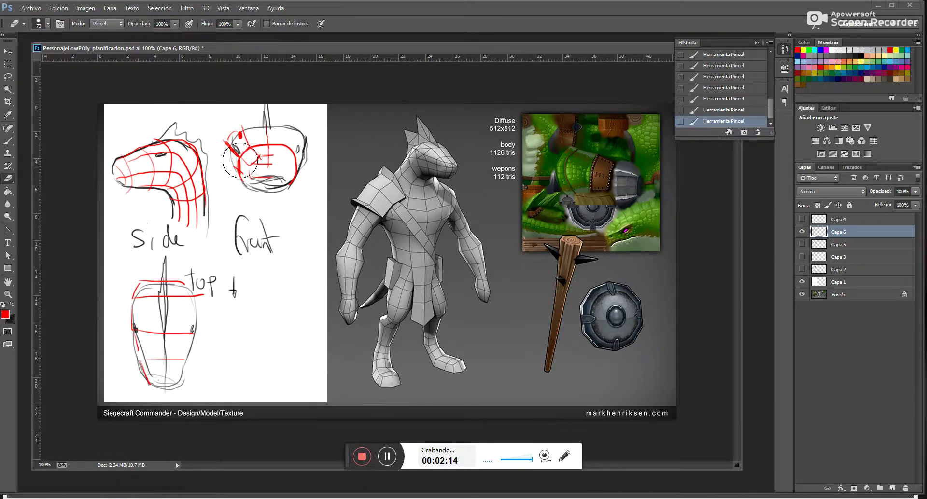
key(b)
mouse_move(267, 155)
mouse_down()
mouse_move(285, 160)
mouse_move(284, 187)
mouse_move(300, 141)
mouse_move(289, 122)
mouse_up()
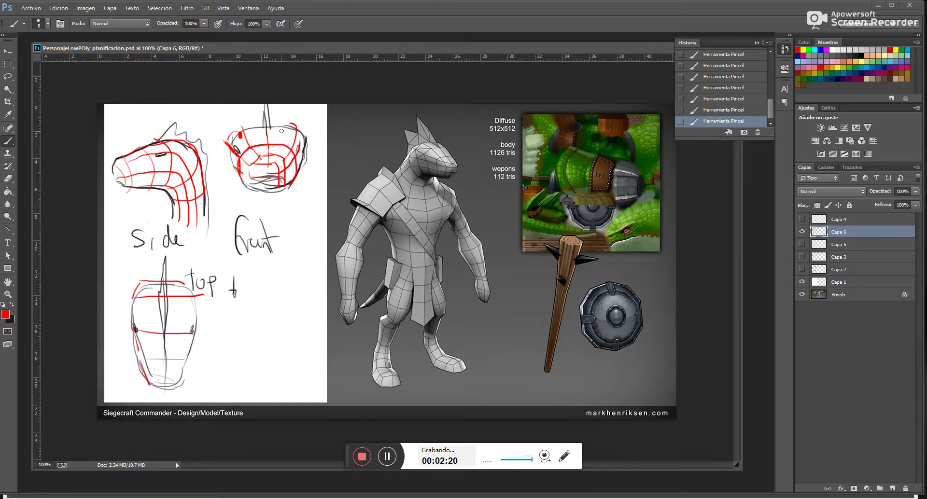
drag(278, 157, 282, 134)
drag(287, 185, 300, 157)
Switch to Maya and symmetrically adjust the head mesh's crown and brow vertices in the front view.
mouse_move(167, 497)
click(193, 468)
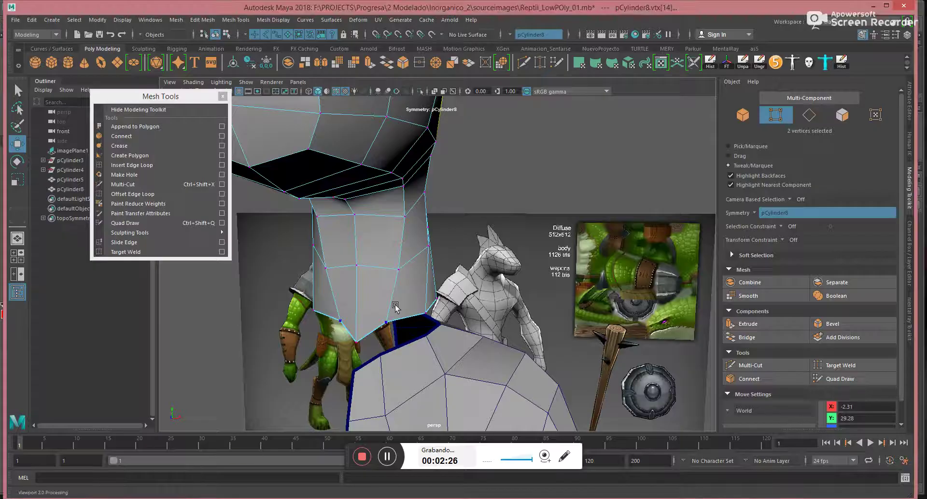
alt+right_drag(393, 306, 312, 259)
alt+drag(312, 259, 371, 238)
key(space)
alt+middle_drag(345, 181, 352, 213)
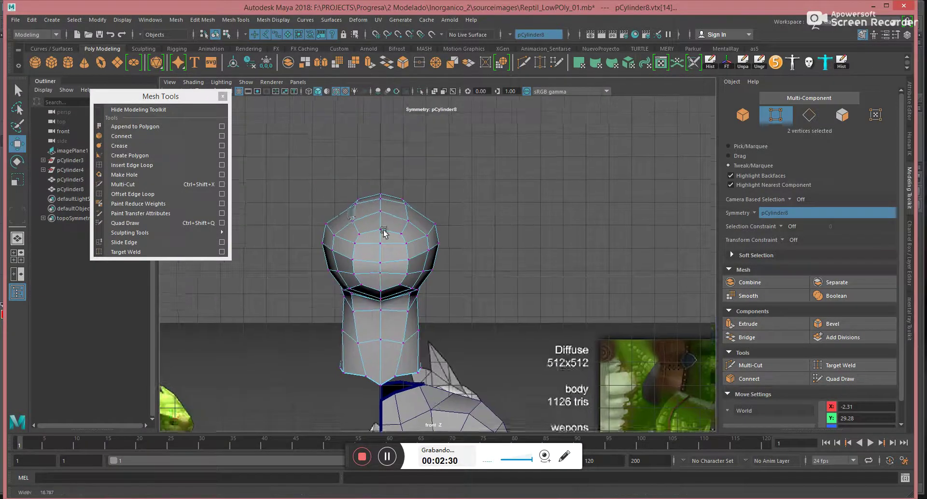
alt+right_drag(352, 213, 407, 212)
click(403, 181)
drag(403, 182, 415, 206)
click(325, 221)
drag(325, 221, 333, 218)
click(306, 185)
drag(305, 185, 310, 184)
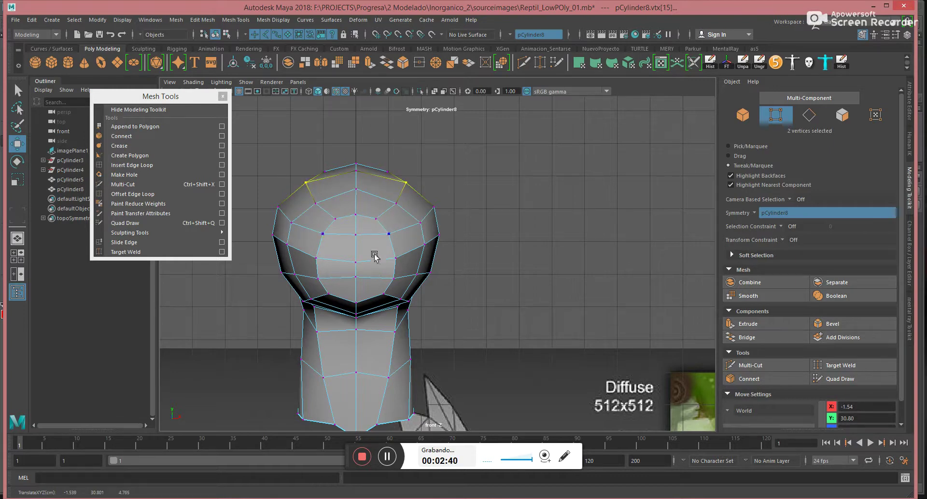
Reposition the muzzle, cheek and chin vertices in the front view to round the lower face.
click(317, 255)
click(331, 289)
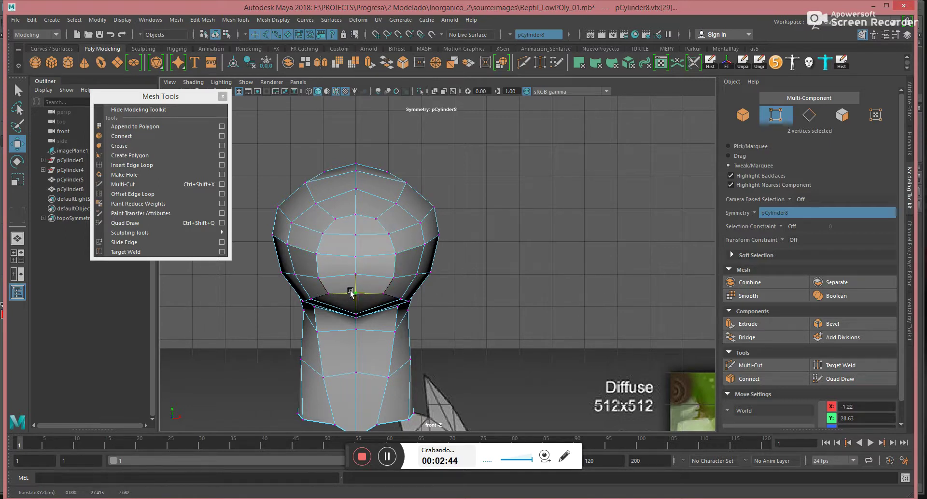
drag(332, 287, 331, 284)
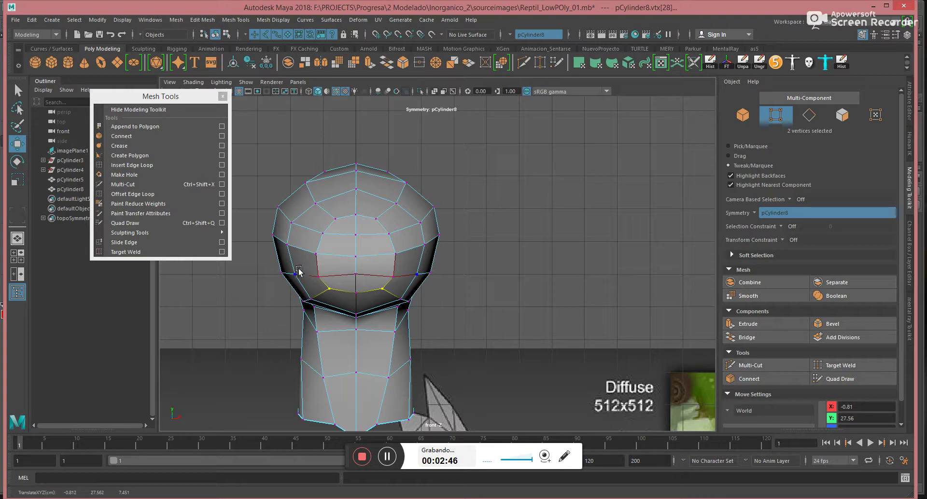
drag(316, 253, 325, 265)
middle_drag(321, 269, 301, 274)
drag(296, 275, 304, 275)
drag(358, 314, 424, 295)
In the side view, raise the vertices along the jaw and mid-head rows to even their spacing.
key(space)
alt+middle_drag(396, 257, 447, 278)
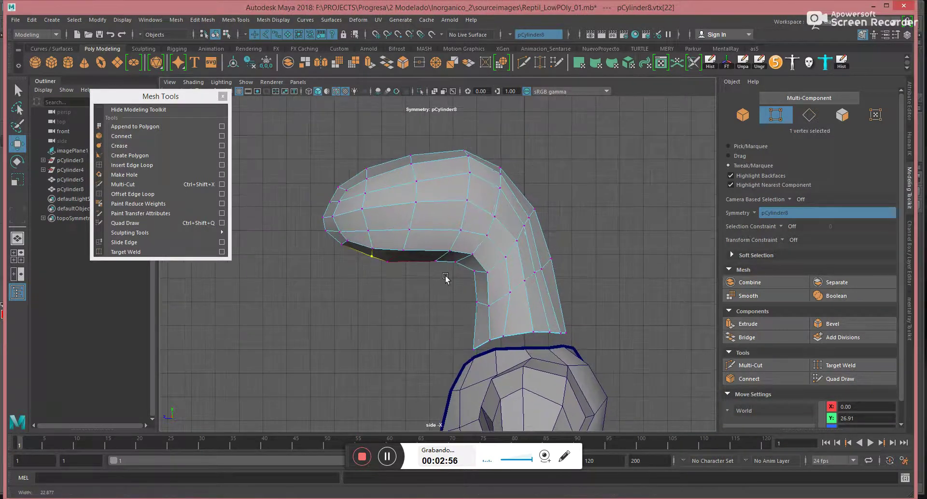
scroll(447, 278, up, 3)
drag(354, 244, 400, 207)
drag(472, 222, 475, 208)
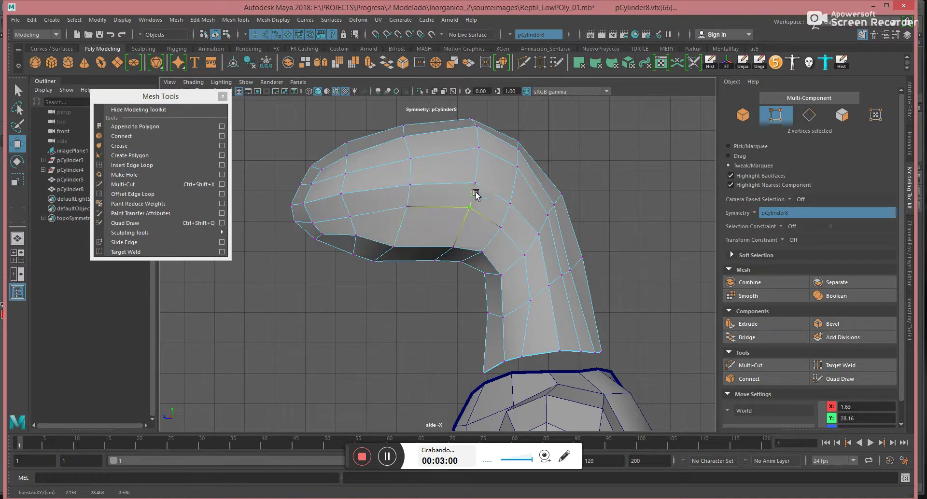
drag(473, 176, 473, 171)
drag(404, 183, 404, 175)
drag(410, 158, 406, 147)
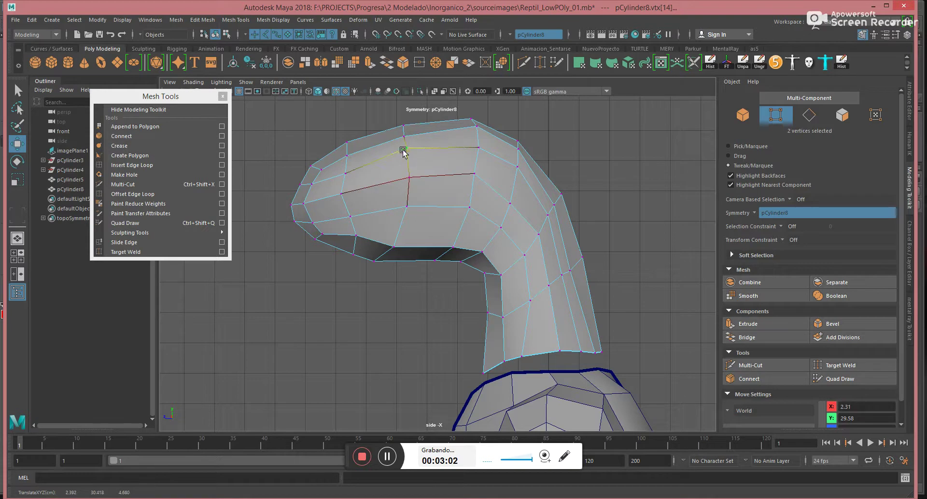
Reshape the snout profile and lower jaw line in the side view by moving their vertices.
drag(346, 141, 303, 186)
drag(356, 158, 332, 177)
drag(351, 217, 316, 233)
click(316, 239)
drag(396, 240, 399, 216)
drag(375, 258, 399, 221)
drag(453, 247, 453, 223)
Adjust the forehead vertices and shift the jaw-corner vertices toward the snout in the side view.
alt+middle_drag(461, 200, 452, 231)
drag(469, 179, 460, 175)
drag(395, 158, 394, 165)
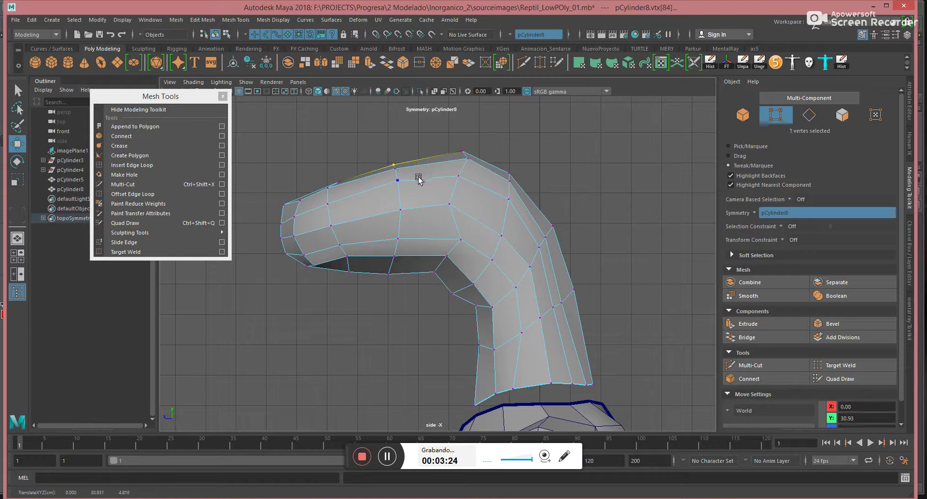
drag(459, 240, 442, 235)
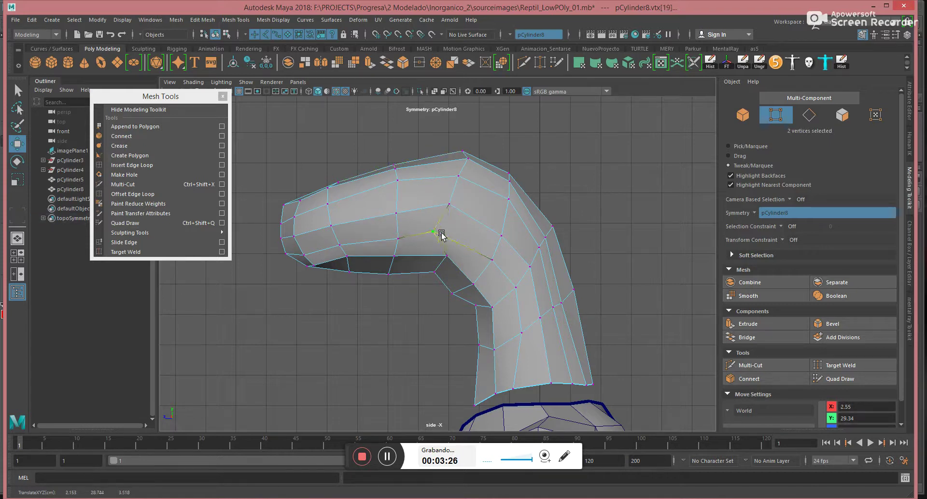
drag(435, 271, 425, 269)
Smooth the bend from head to neck by repositioning the vertices at the back of the skull and jaw corner.
drag(467, 270, 497, 225)
drag(513, 187, 514, 170)
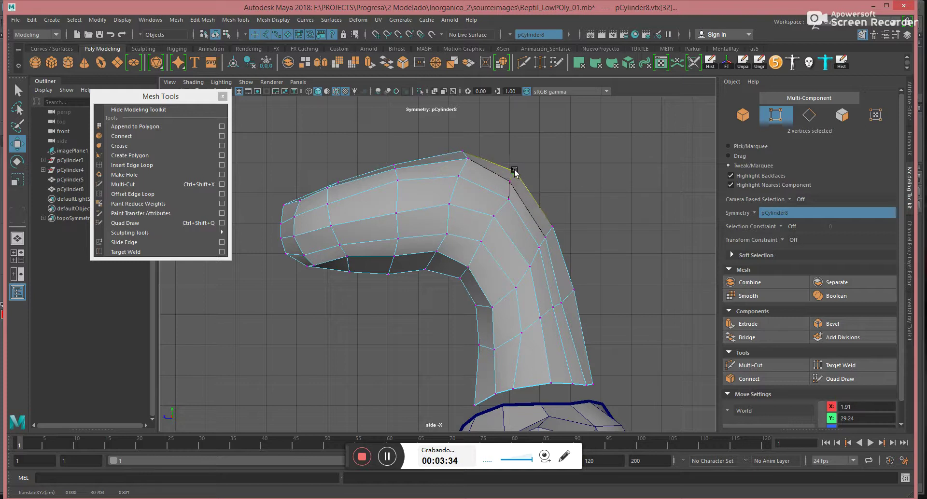
drag(505, 202, 499, 203)
drag(469, 160, 457, 162)
drag(448, 204, 442, 236)
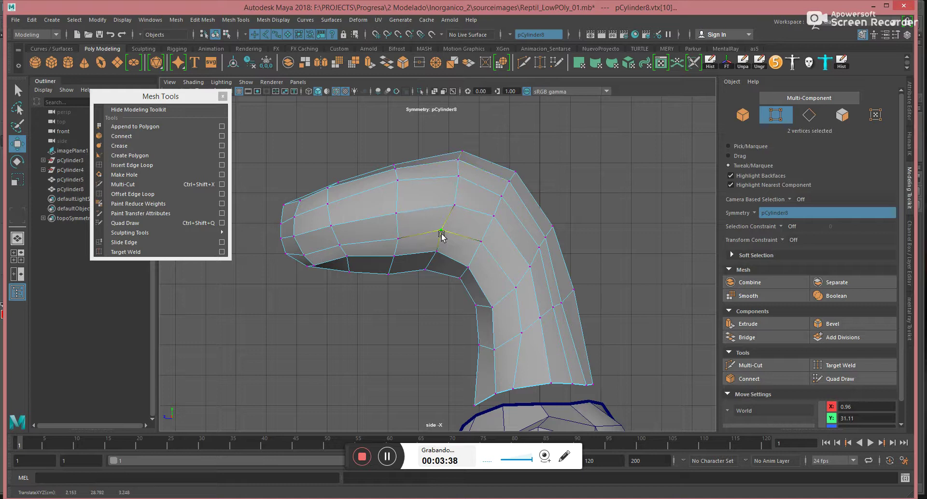
Even out the neck's edge loops by moving their vertices from the throat to the nape and lower border.
drag(492, 308, 551, 239)
click(476, 304)
drag(558, 302, 562, 299)
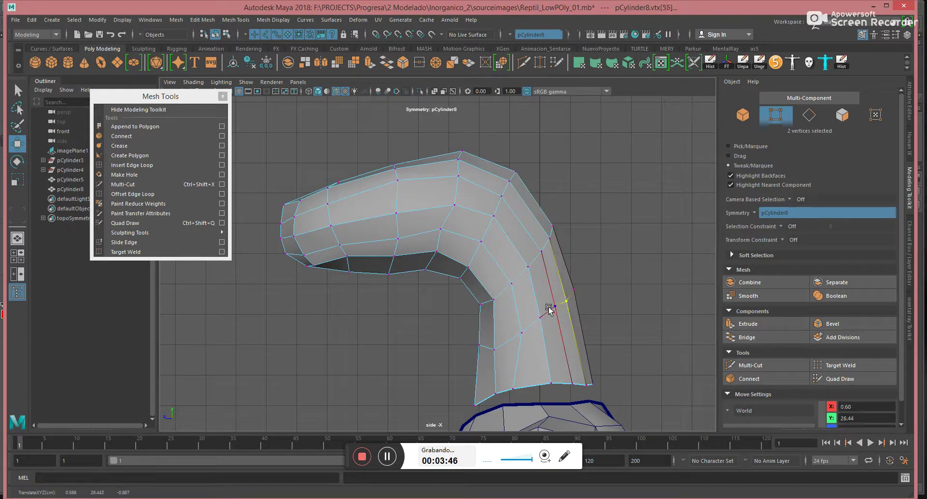
drag(521, 333, 490, 336)
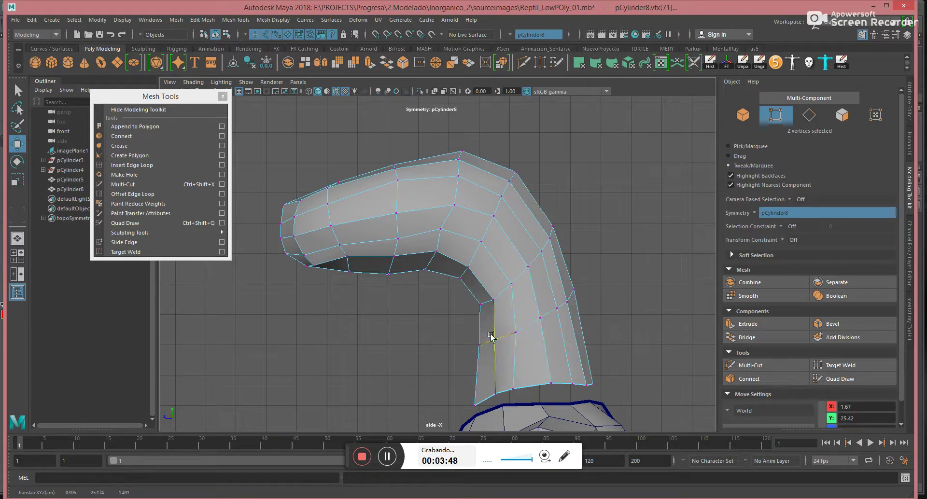
click(477, 403)
Realign the edge loop across the middle of the head from its top ridge to the jaw.
click(396, 168)
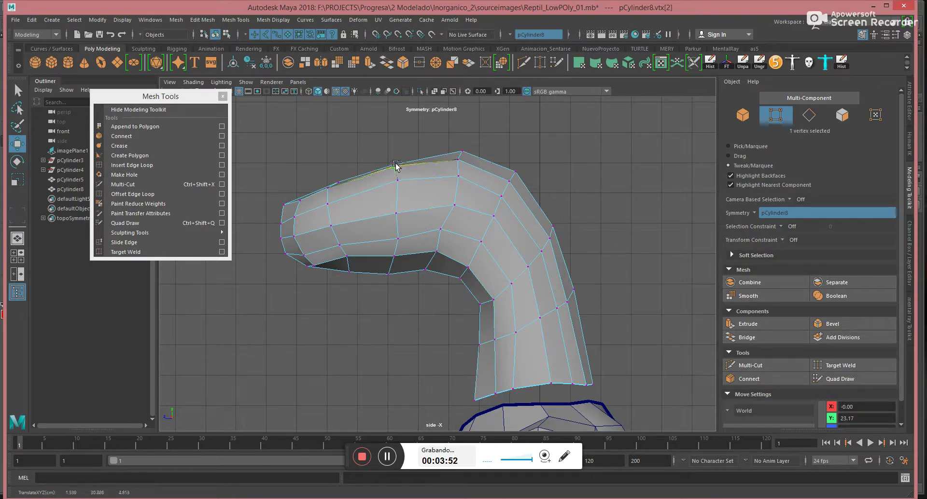
click(395, 164)
click(394, 166)
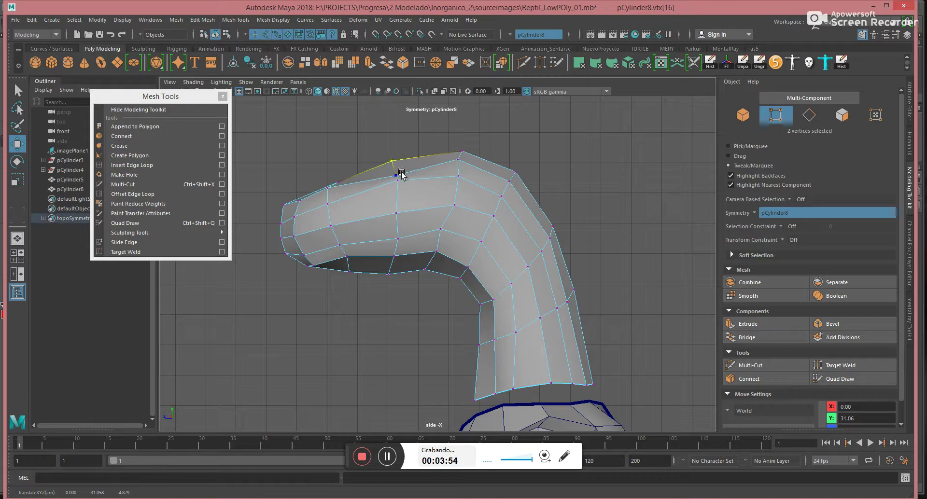
click(394, 211)
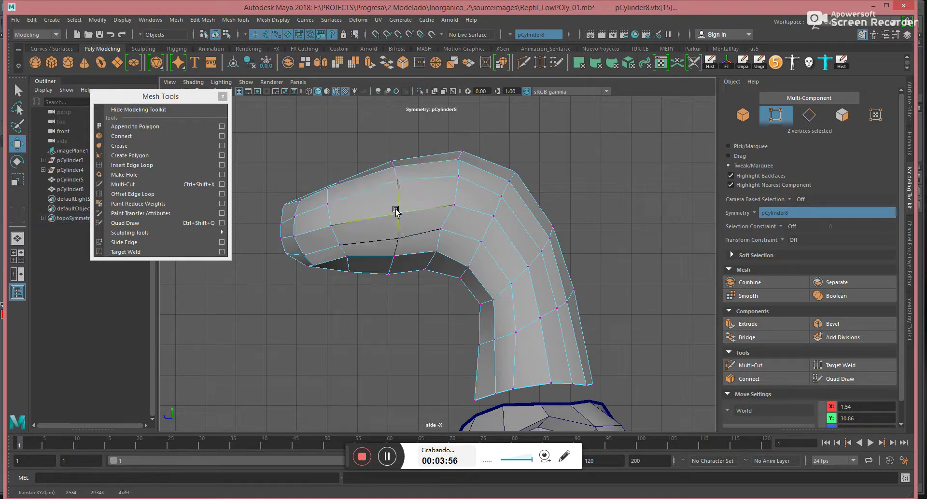
click(394, 239)
Refine the snout profile in the side view by repositioning vertices along its upper ridge, tip, side and lower jaw.
click(350, 261)
click(343, 175)
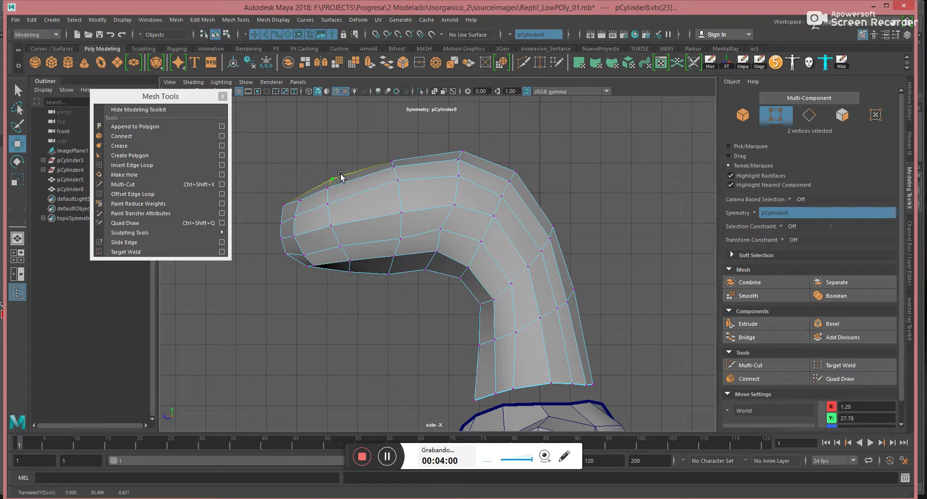
click(288, 200)
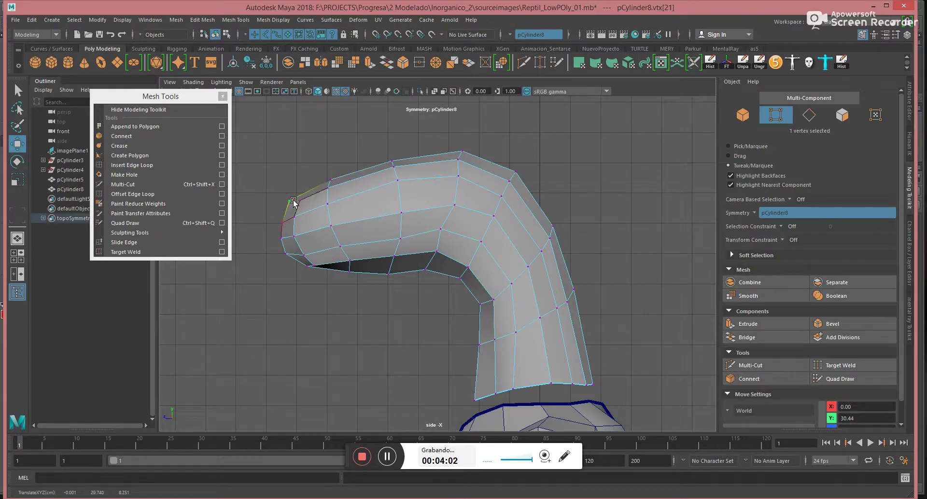
click(295, 218)
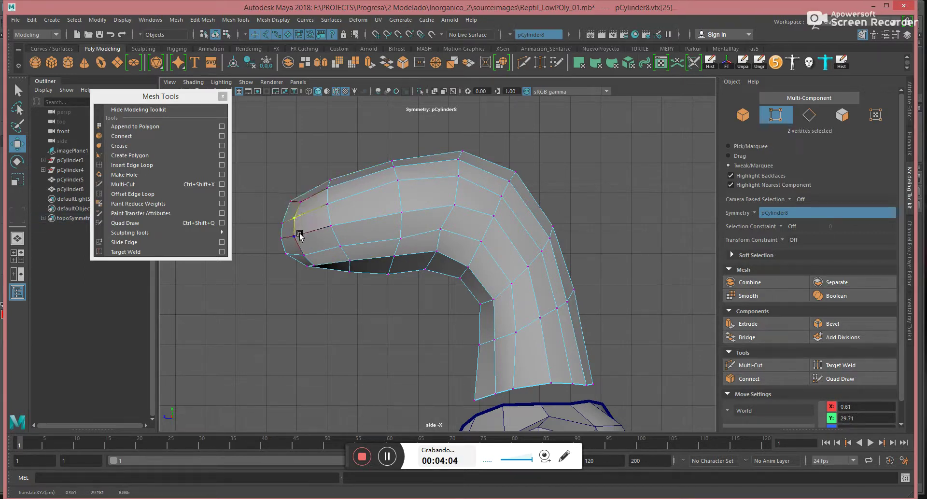
drag(283, 242, 302, 273)
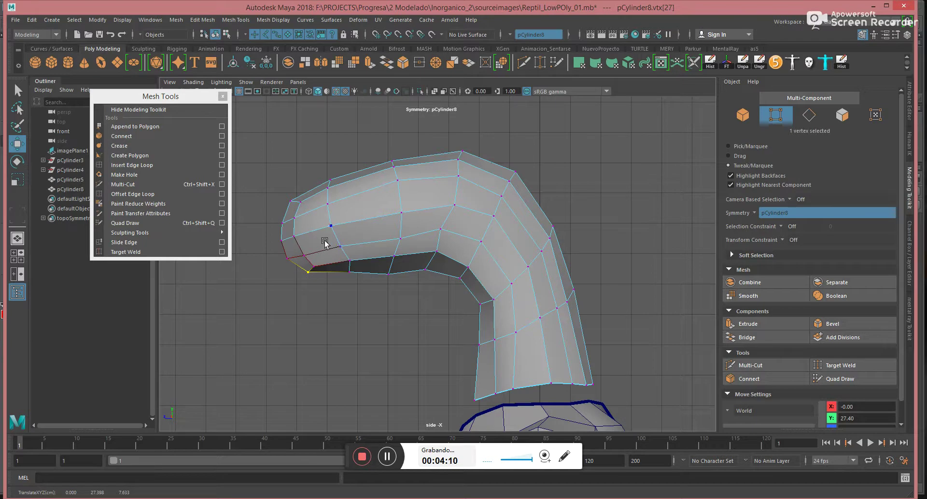
drag(317, 263, 316, 256)
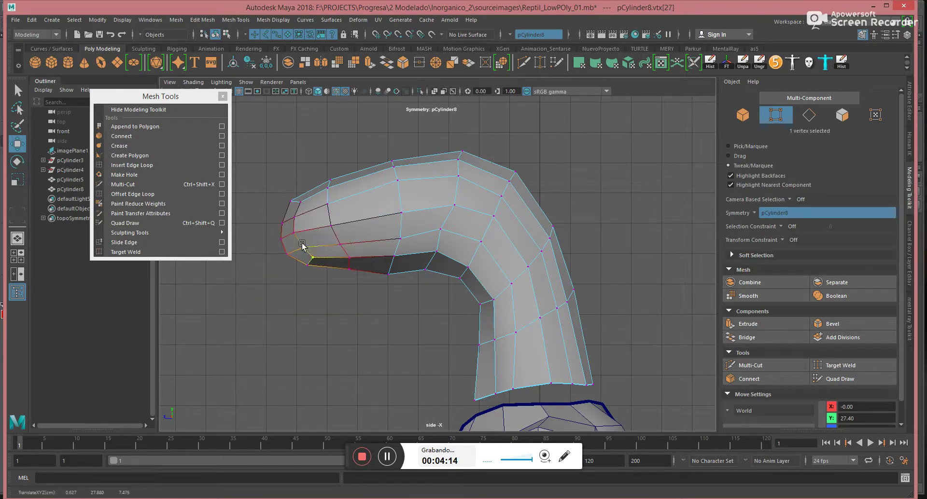
shift+click(293, 206)
mouse_move(391, 167)
mouse_down()
mouse_move(396, 158)
mouse_move(368, 170)
mouse_move(388, 177)
mouse_up()
Adjust the head's outline in the top view, reshaping the snout sides and widening the narrow tip.
key(space)
alt+middle_drag(443, 197, 433, 248)
drag(446, 245, 462, 240)
click(448, 294)
click(425, 355)
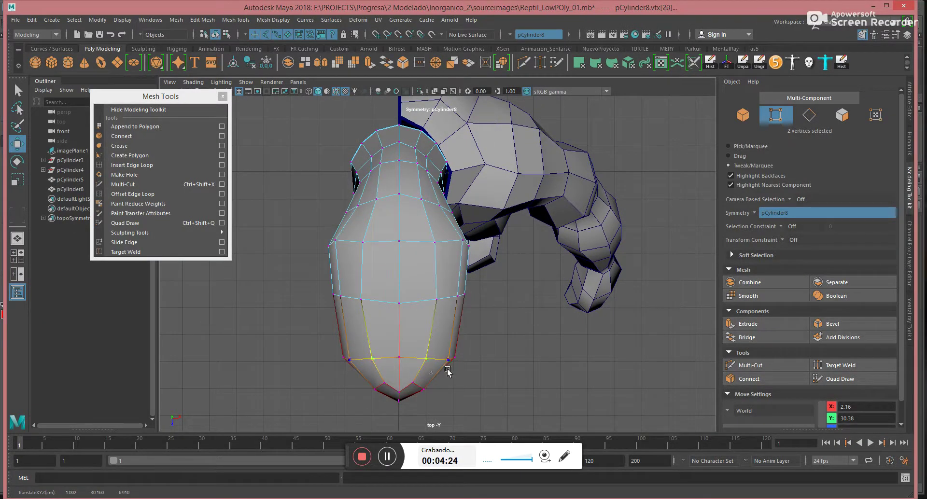
drag(457, 365, 438, 378)
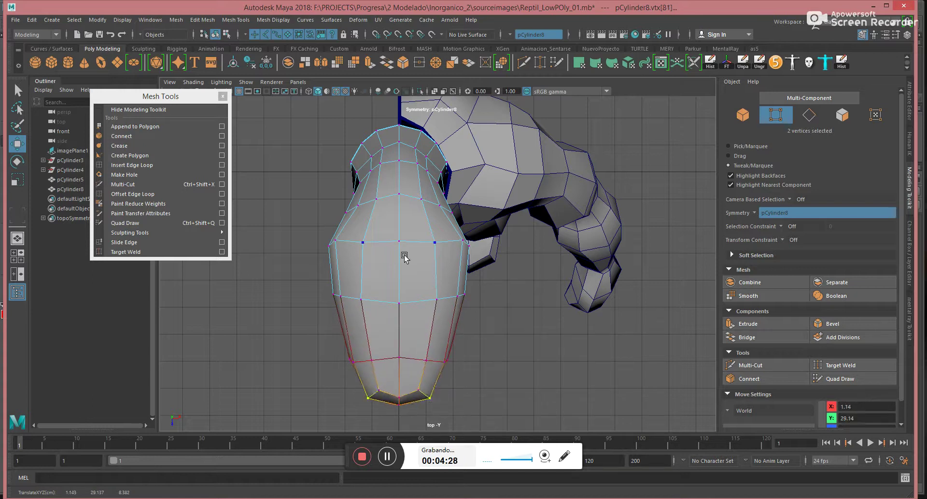
drag(405, 247, 368, 187)
click(368, 186)
Reposition the crown and back-of-head vertices in the perspective view to round the side of the skull.
key(space)
drag(354, 245, 364, 194)
alt+drag(475, 227, 364, 226)
alt+middle_drag(364, 226, 420, 237)
alt+drag(529, 213, 483, 231)
alt+drag(462, 258, 437, 261)
drag(474, 192, 457, 203)
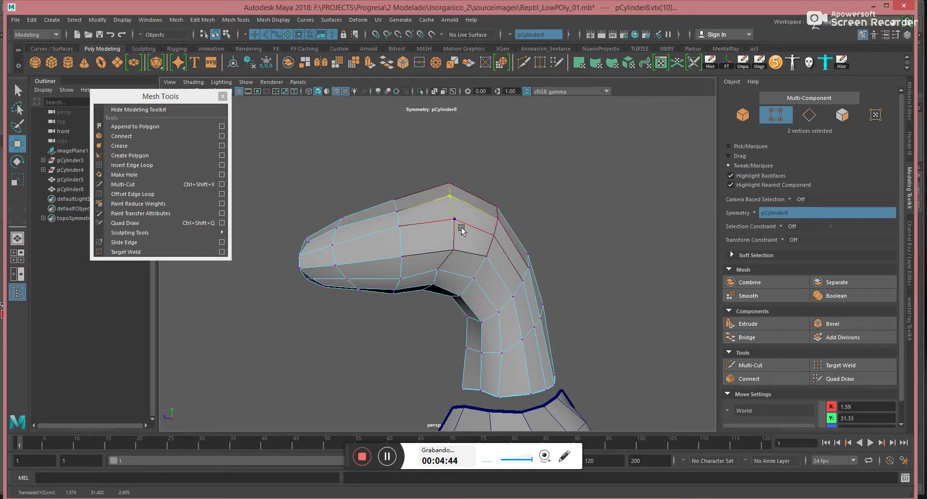
drag(454, 250, 483, 283)
key(b)
drag(494, 236, 502, 246)
Adjust the throat vertices and spread the side vertices beneath the snout on the head's underside.
drag(501, 316, 580, 327)
click(465, 325)
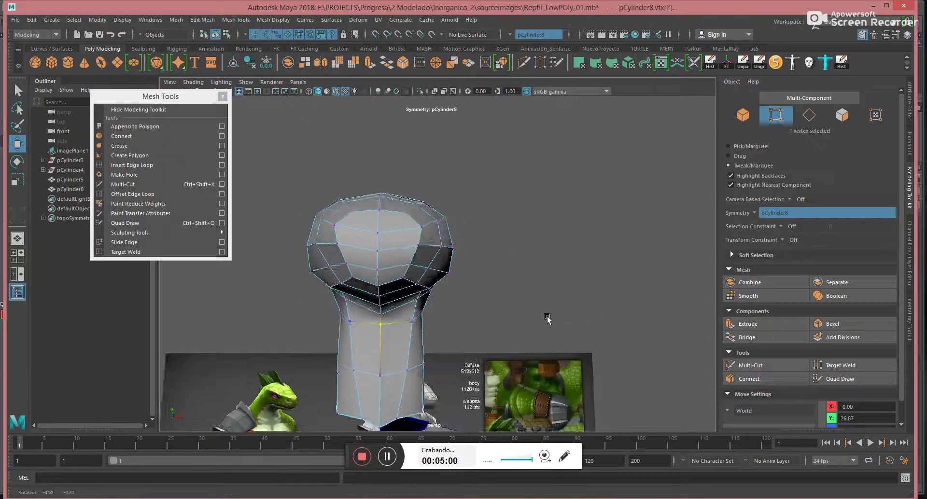
click(400, 330)
drag(407, 330, 402, 272)
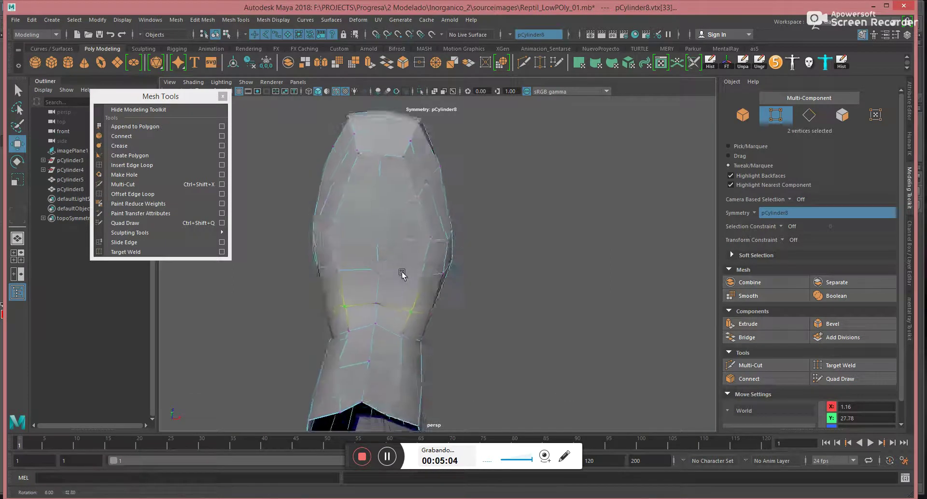
drag(338, 228, 339, 161)
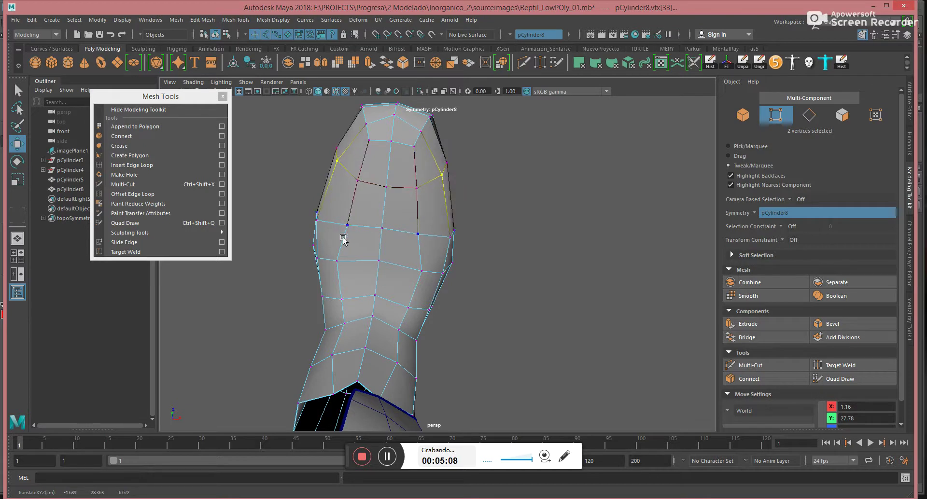
Refine the cheek and lower jaw by shifting their vertices on the side of the head.
alt+drag(350, 261, 418, 253)
alt+right_drag(419, 252, 454, 250)
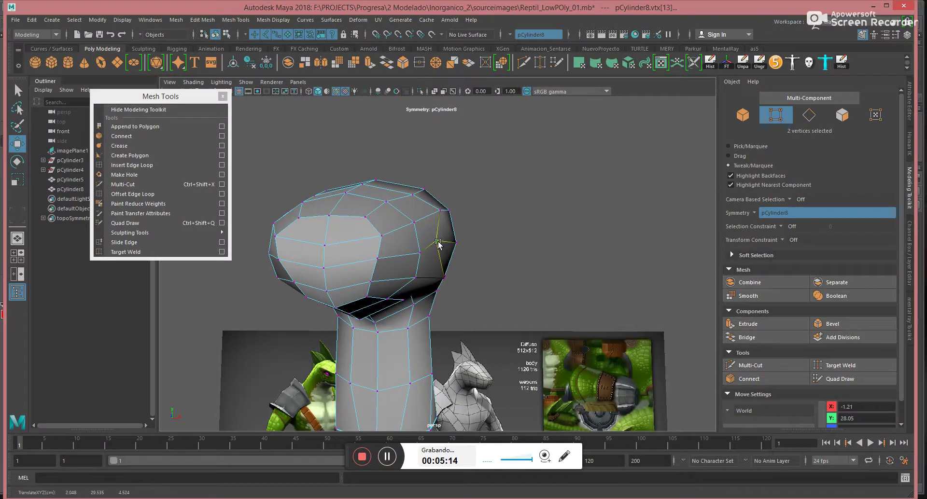
alt+drag(446, 273, 396, 271)
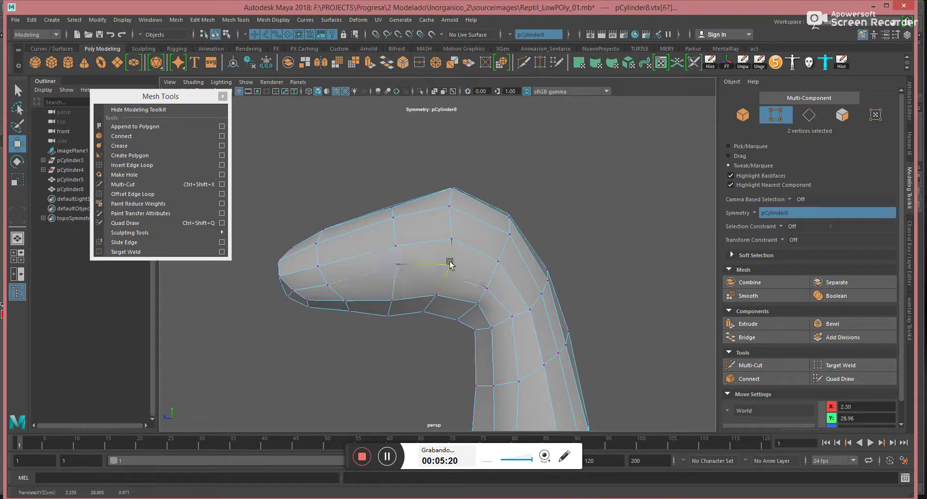
alt+drag(328, 277, 389, 303)
drag(384, 255, 382, 238)
alt+drag(381, 238, 407, 305)
Insert an edge loop around the head between the snout and mid-head loops, and return to object mode.
click(140, 165)
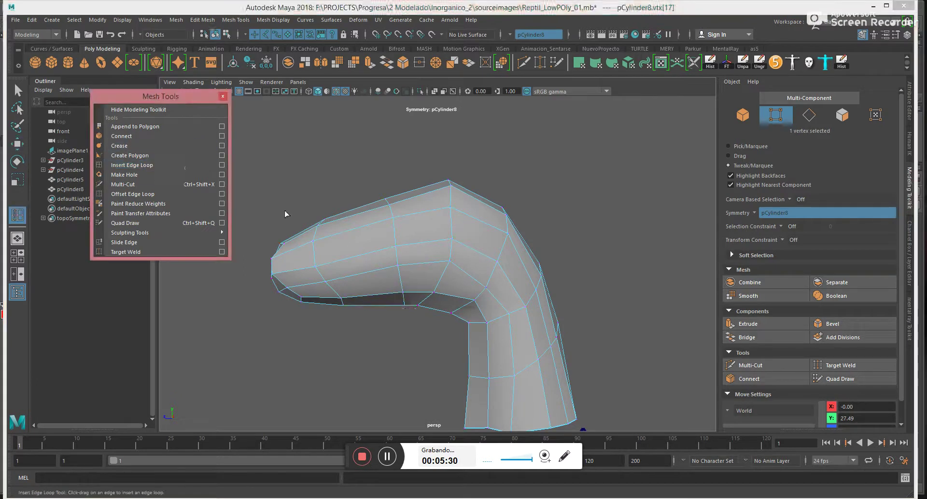
drag(362, 226, 366, 223)
key(w)
right_drag(397, 228, 458, 201)
scroll(454, 232, down, 3)
alt+drag(454, 231, 514, 233)
alt+drag(515, 290, 404, 276)
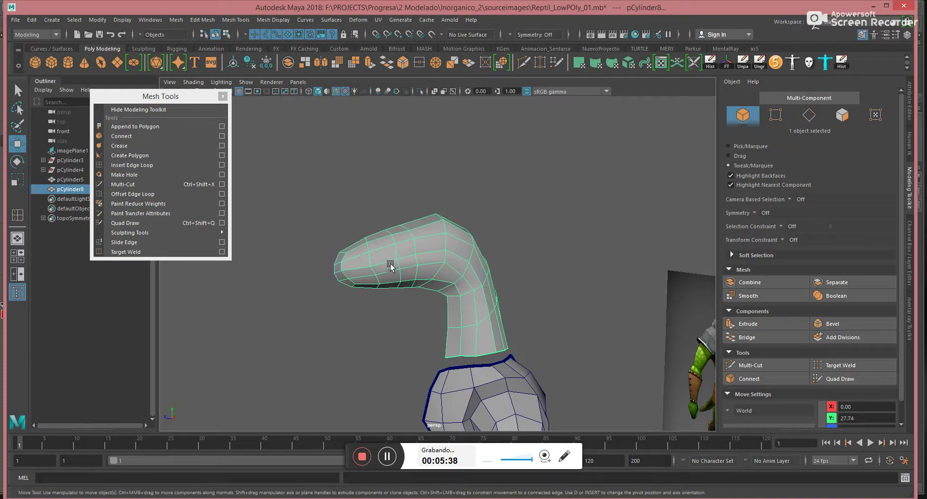
Switch to Pick/Marquee edge selection and slide the full loop around the snout slightly toward its tip.
key(F10)
click(370, 260)
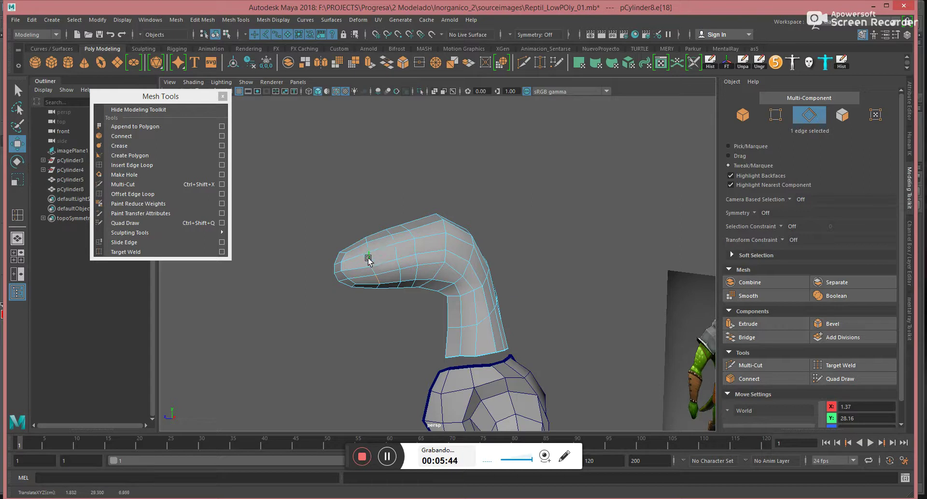
click(739, 147)
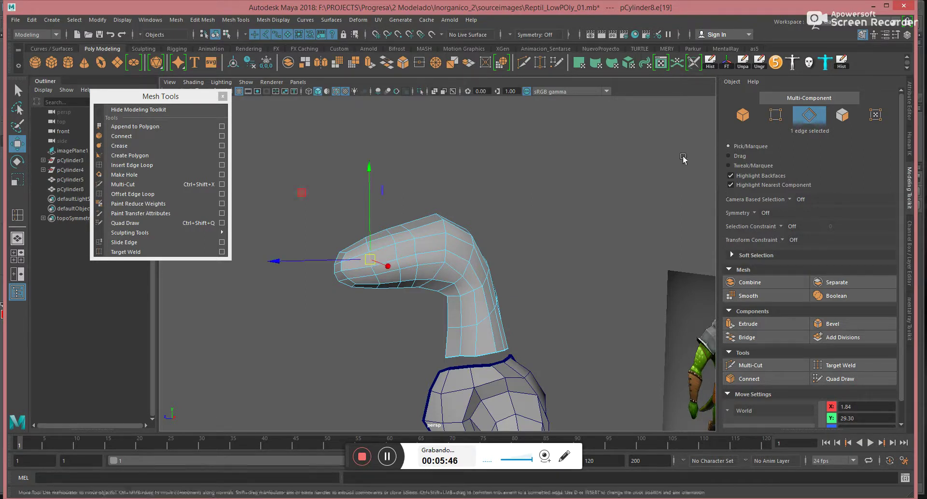
double_click(377, 278)
alt+middle_drag(375, 263, 426, 257)
alt+drag(389, 265, 363, 260)
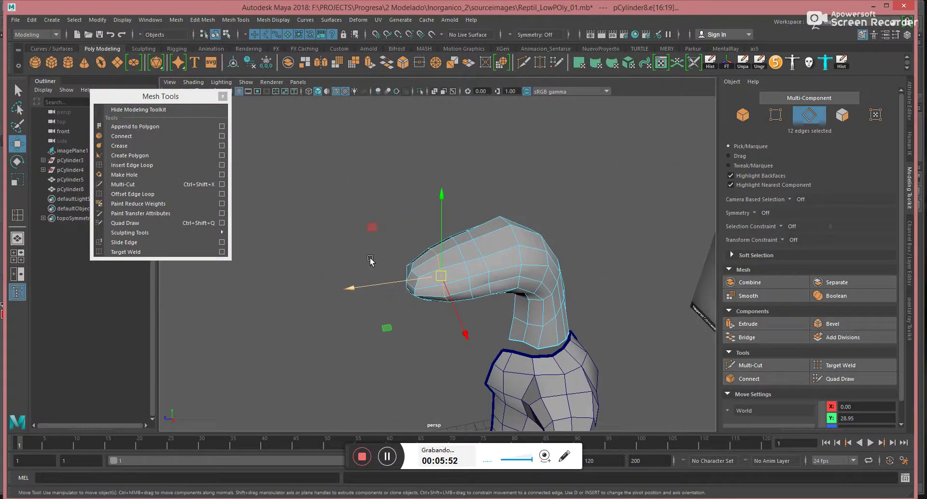
alt+middle_drag(370, 258, 388, 261)
alt+right_drag(388, 261, 487, 270)
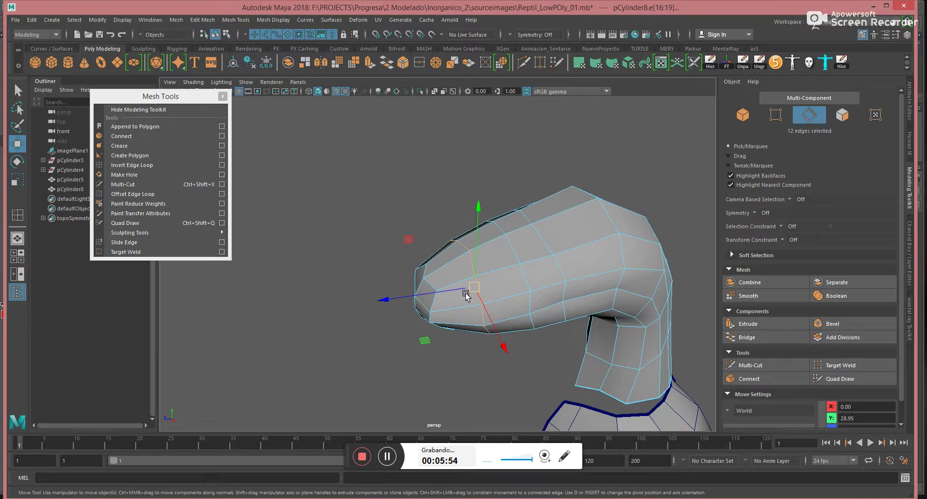
mouse_move(483, 316)
mouse_down()
mouse_move(470, 317)
mouse_move(476, 306)
mouse_move(481, 320)
mouse_up()
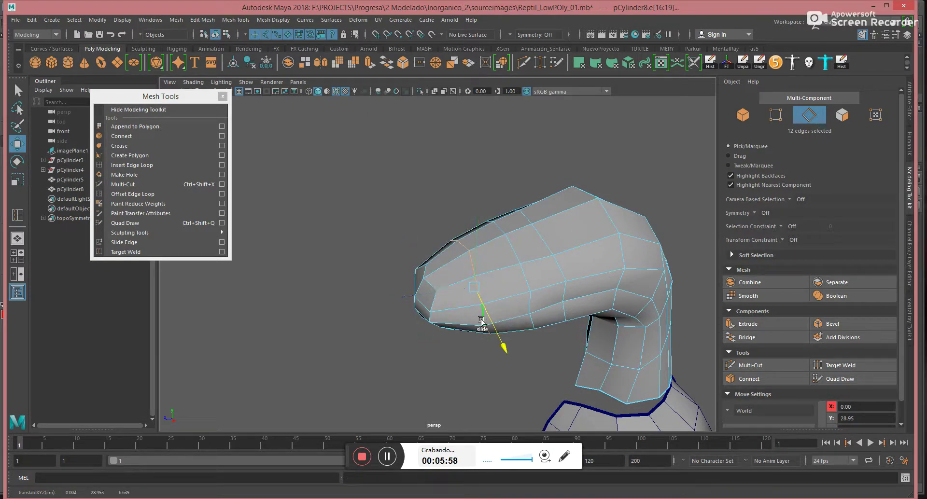
drag(505, 286, 459, 291)
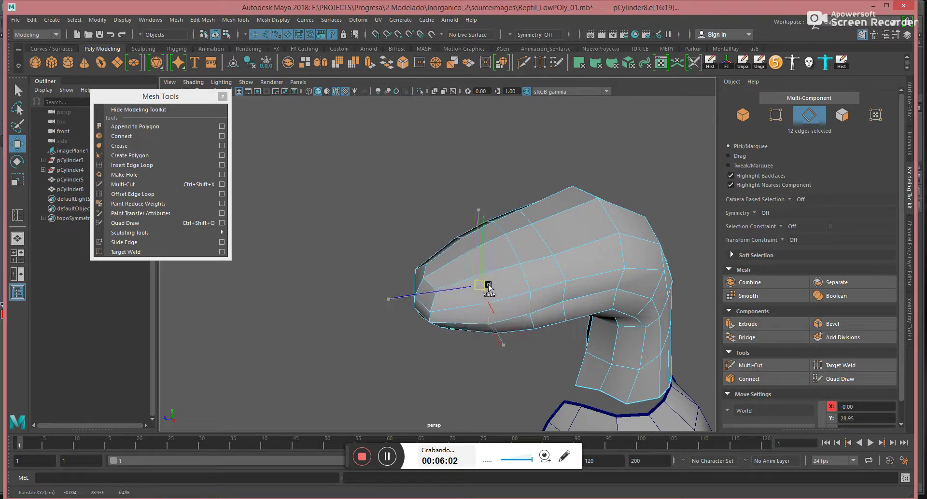
mouse_move(462, 290)
mouse_down()
mouse_move(496, 284)
mouse_move(467, 291)
mouse_up()
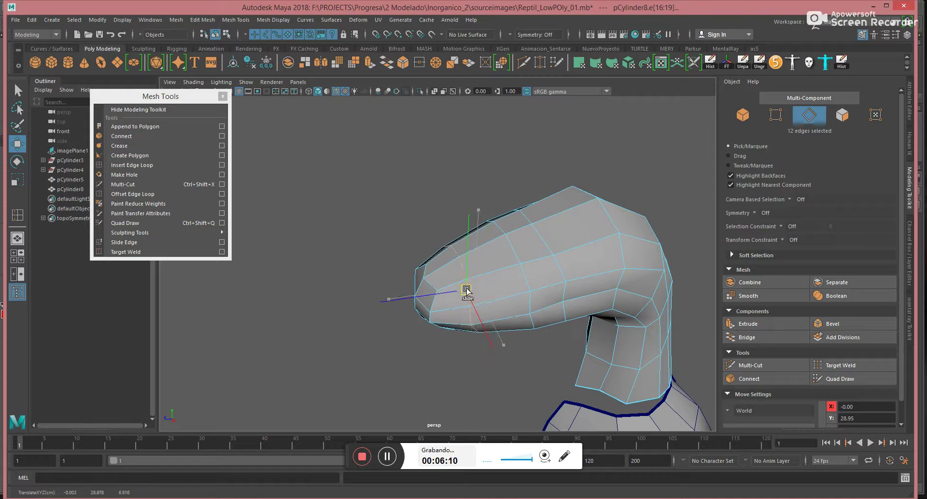
Slide the edge loop just behind the snout loop slightly forward and return to object mode.
double_click(523, 276)
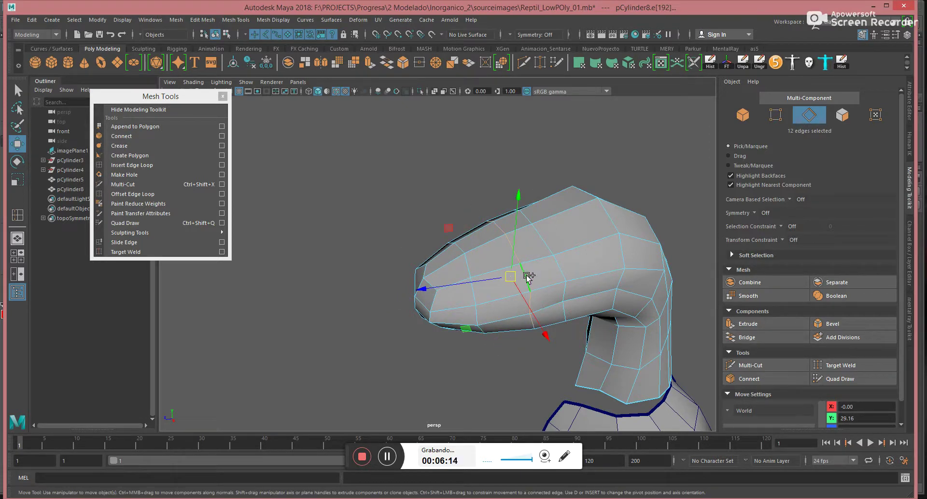
ctrl+shift+drag(524, 275, 513, 279)
right_drag(526, 271, 571, 256)
alt+drag(543, 264, 550, 283)
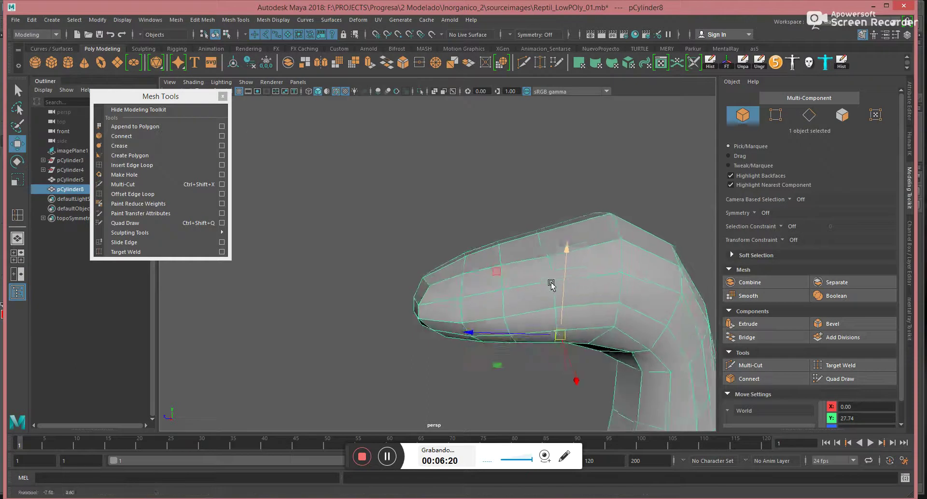
Even out the surface along the side of the head with the Relax sculpting tool.
click(143, 49)
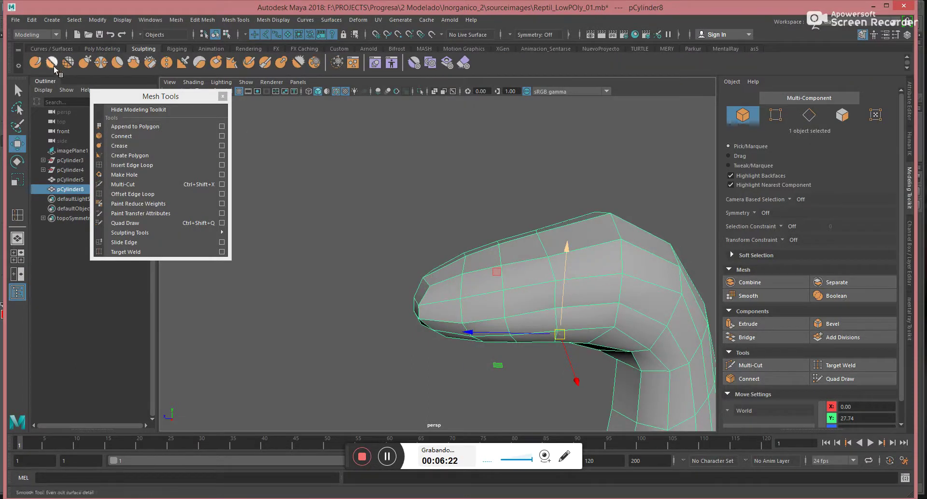
click(68, 63)
key(b)
mouse_move(494, 252)
mouse_down()
mouse_move(584, 252)
mouse_move(563, 242)
mouse_move(508, 259)
mouse_move(524, 253)
mouse_up()
drag(467, 258, 633, 314)
alt+drag(521, 285, 642, 285)
mouse_move(357, 244)
alt+mouse_down()
mouse_move(412, 245)
mouse_move(228, 302)
alt+mouse_up()
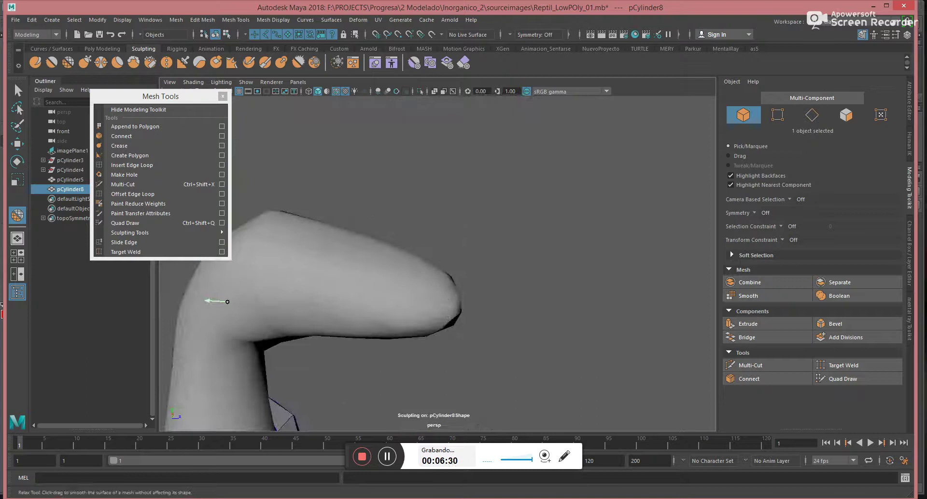
Check the relaxed head's wireframe and continue relaxing the surface around the head-to-neck bend.
alt+drag(525, 294, 395, 274)
alt+middle_drag(532, 263, 526, 196)
alt+right_drag(389, 236, 478, 242)
alt+middle_drag(555, 273, 507, 271)
key(1)
key(w)
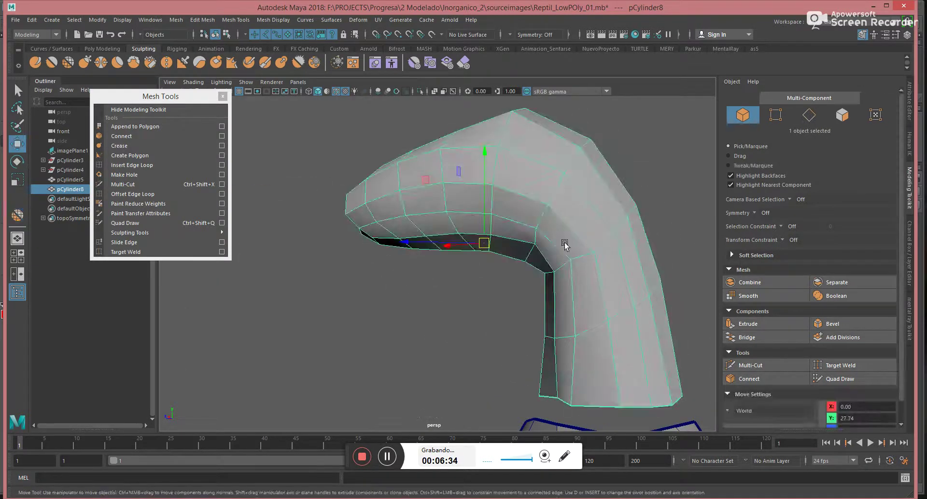
click(68, 61)
key(3)
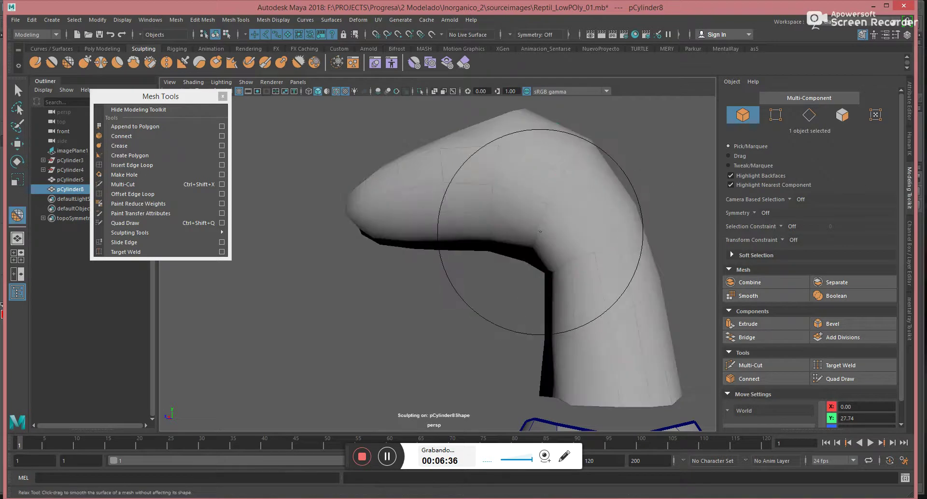
alt+drag(631, 417, 415, 203)
alt+right_drag(488, 233, 447, 253)
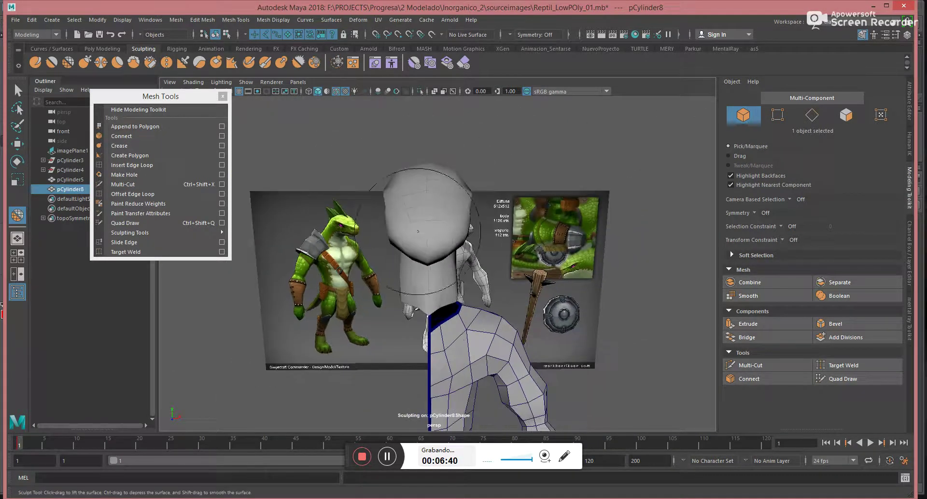
Raise the vertices of the neck's lower border and scale them slightly wider from front to back.
key(w)
mouse_move(589, 269)
alt+mouse_down()
mouse_move(479, 257)
mouse_move(524, 290)
mouse_move(595, 268)
mouse_move(420, 333)
mouse_move(441, 170)
mouse_move(430, 181)
alt+mouse_up()
scroll(431, 309, up, 5)
alt+drag(430, 318, 493, 305)
drag(414, 346, 630, 270)
key(e)
key(r)
key(w)
drag(517, 266, 518, 253)
key(e)
key(r)
drag(444, 282, 424, 278)
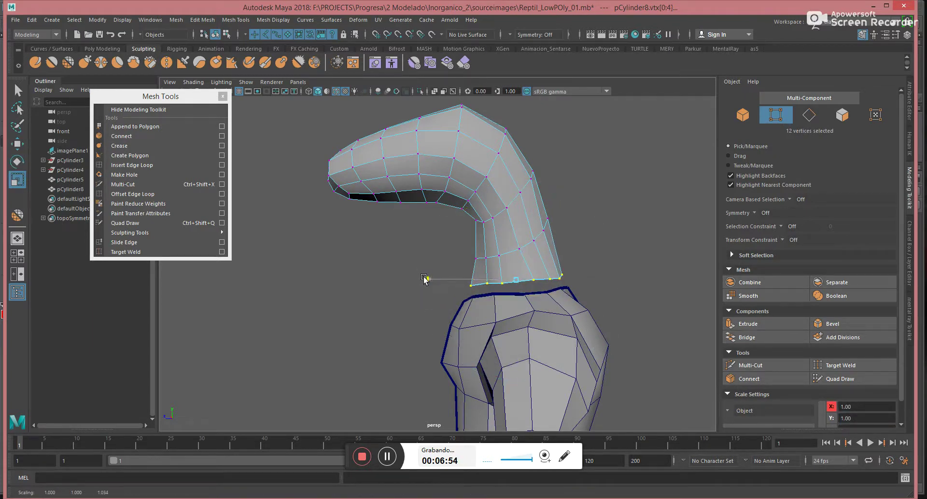
key(F8)
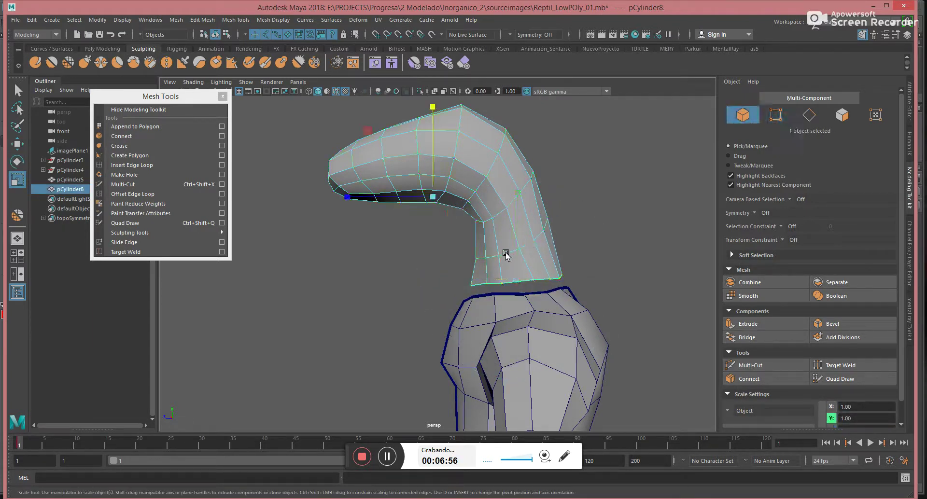
Slide the lowest inner edge loop of the neck slightly upward and return to object mode.
mouse_move(507, 252)
alt+mouse_down()
mouse_move(609, 256)
mouse_move(534, 264)
mouse_move(526, 242)
mouse_move(509, 249)
alt+mouse_up()
key(F10)
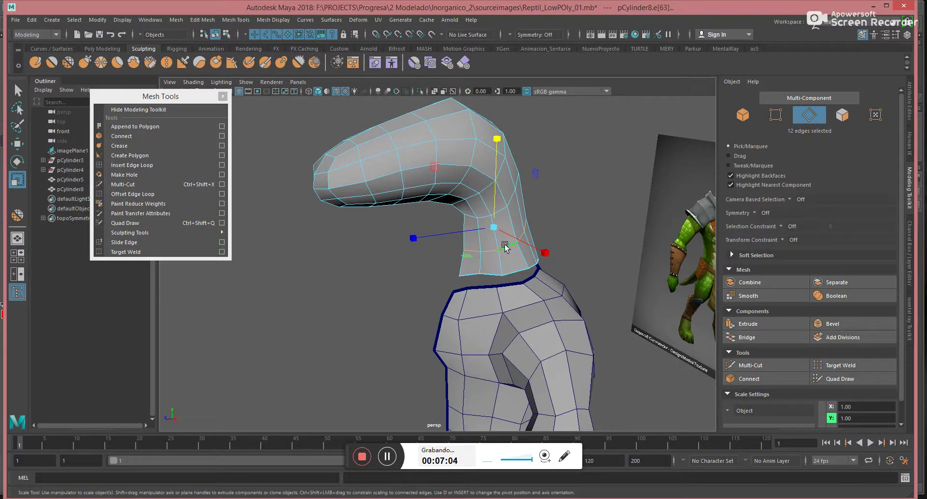
key(w)
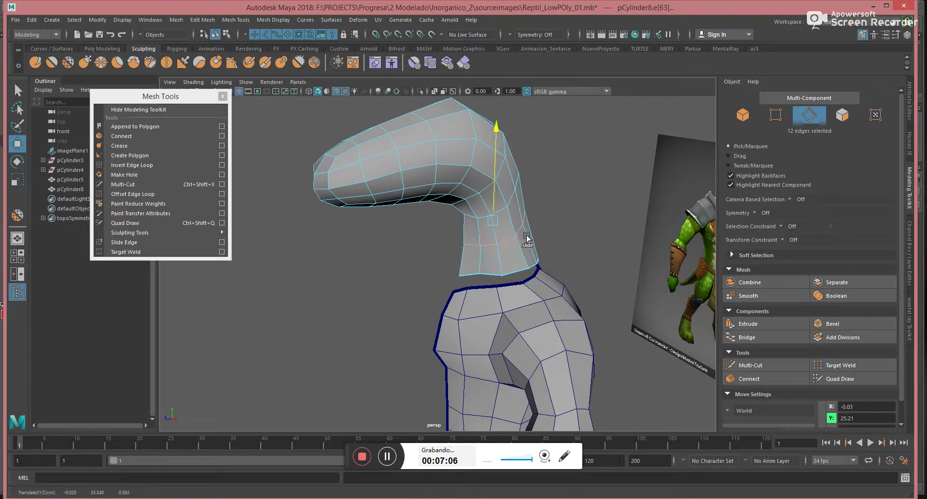
key(F8)
Duplicate the half body and set the copy's Scale X to -1 to mirror it across the centre.
alt+drag(508, 211, 517, 339)
alt+middle_drag(458, 355, 432, 266)
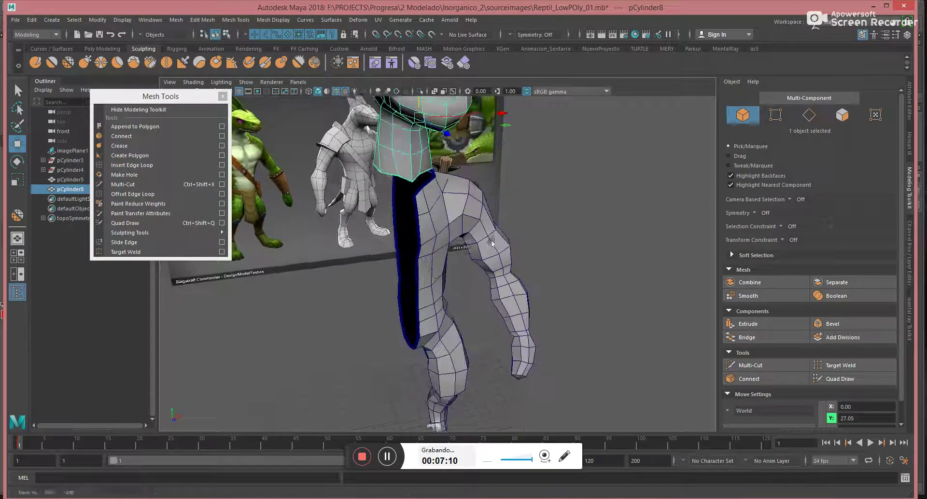
click(431, 265)
mouse_move(517, 283)
alt+mouse_down()
mouse_move(484, 285)
mouse_move(524, 293)
alt+mouse_up()
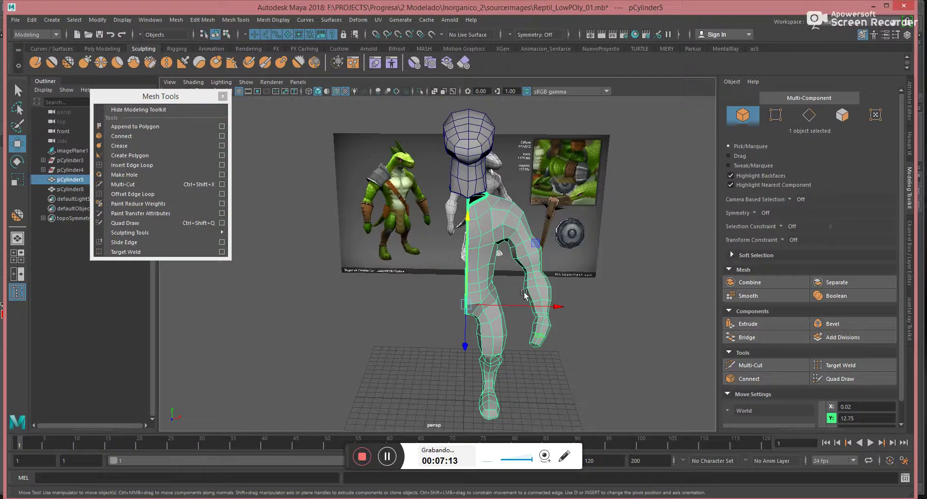
click(908, 102)
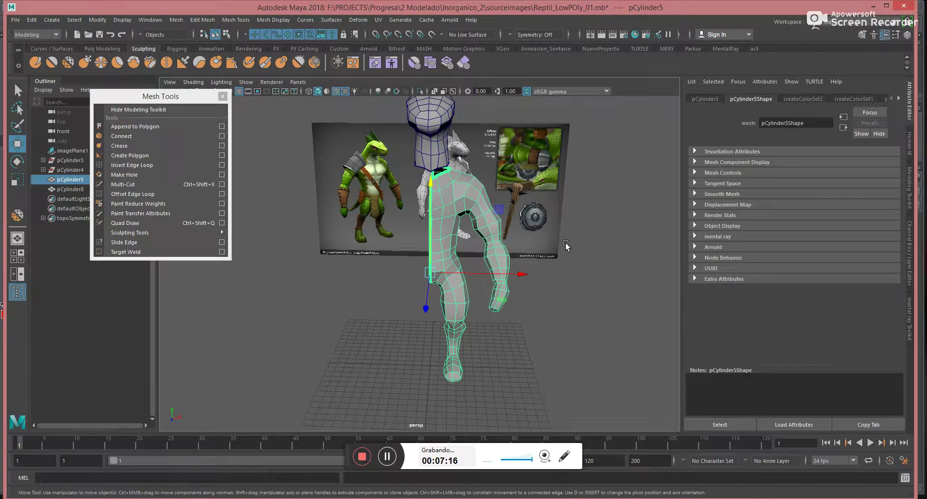
alt+drag(565, 245, 570, 225)
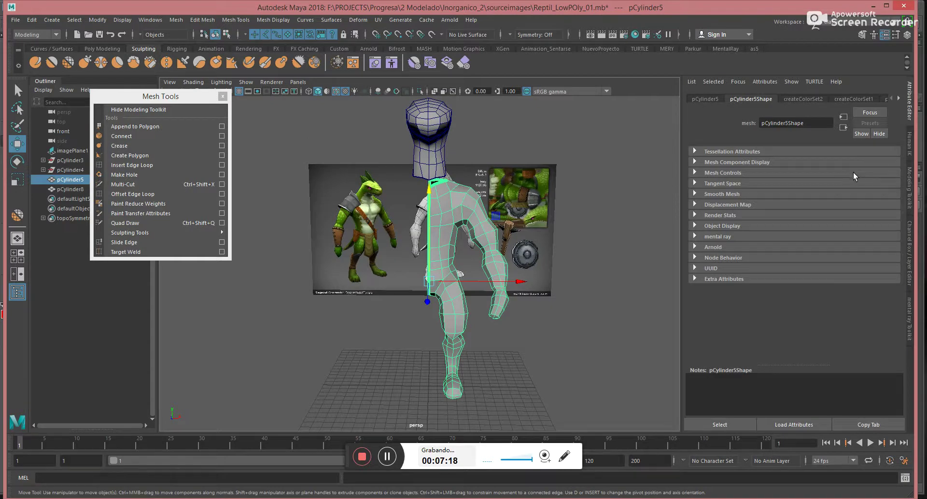
key(ctrl+d)
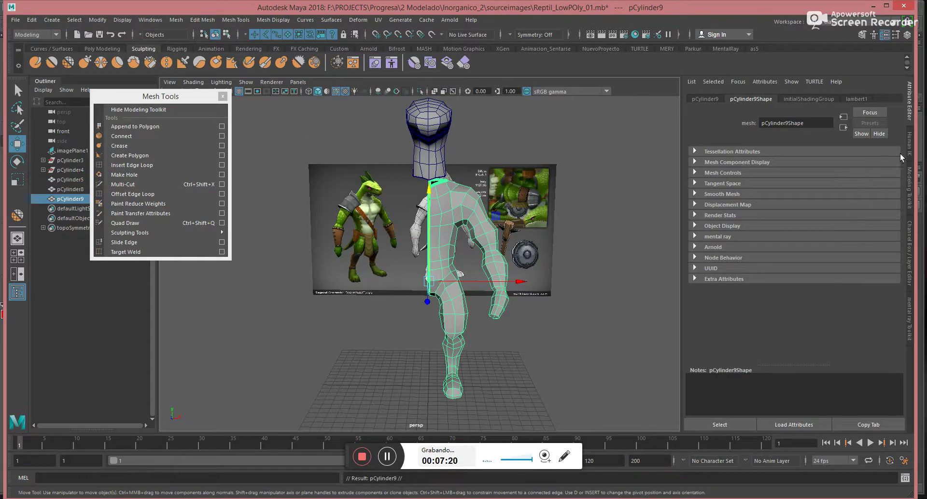
click(907, 35)
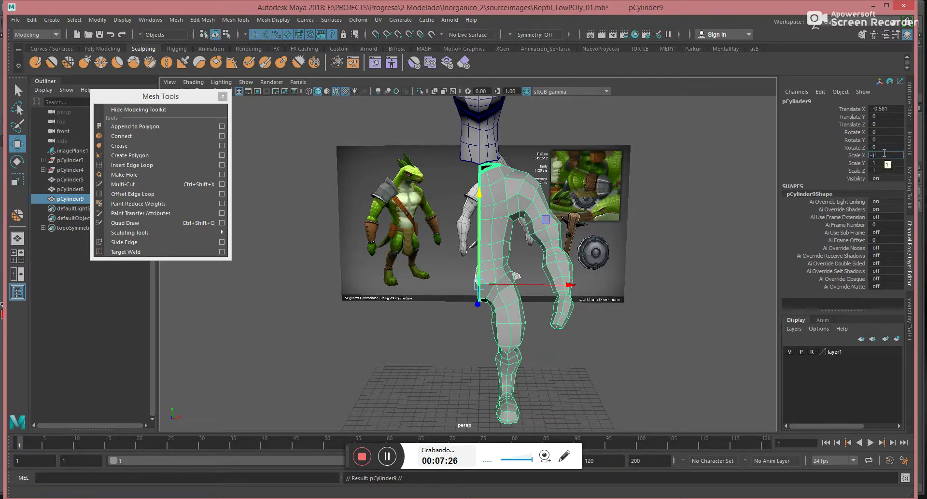
key(Return)
click(683, 254)
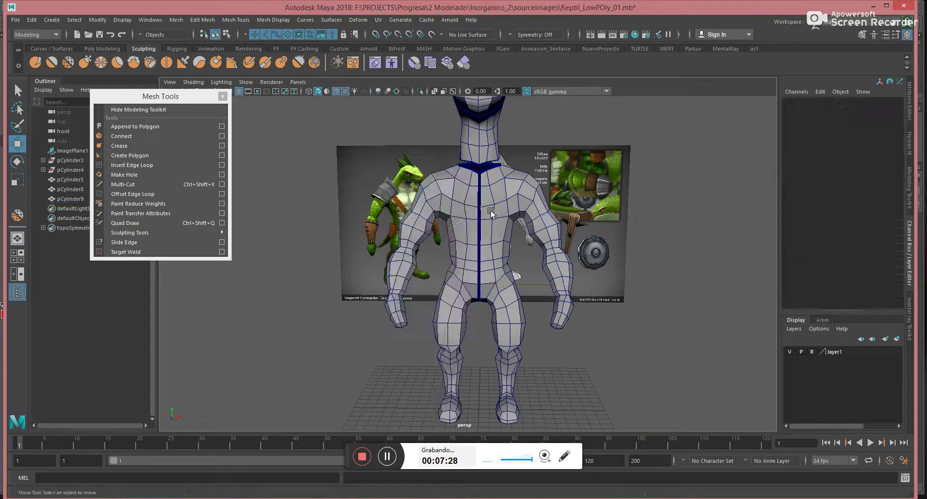
Combine the original body half and its mirrored copy into a single mesh.
key(space)
drag(491, 222, 488, 266)
alt+middle_drag(393, 318, 429, 193)
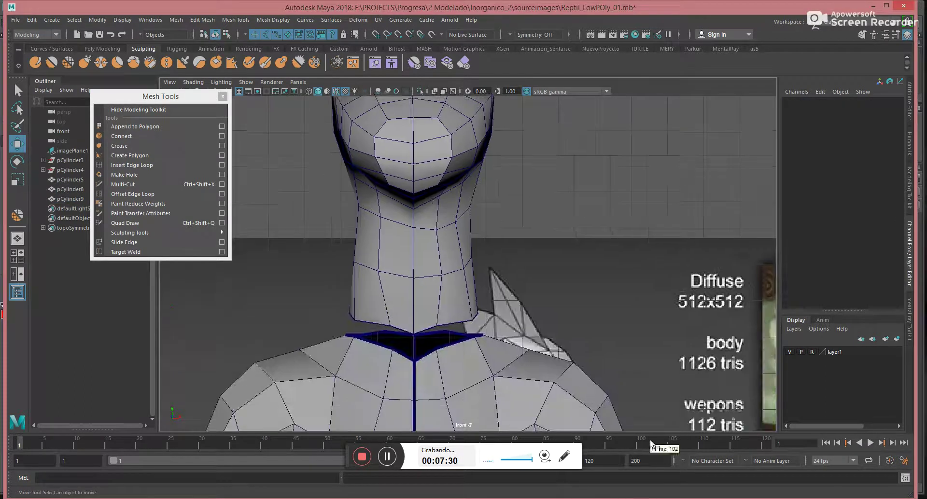
scroll(375, 334, down, 5)
alt+middle_drag(389, 337, 405, 269)
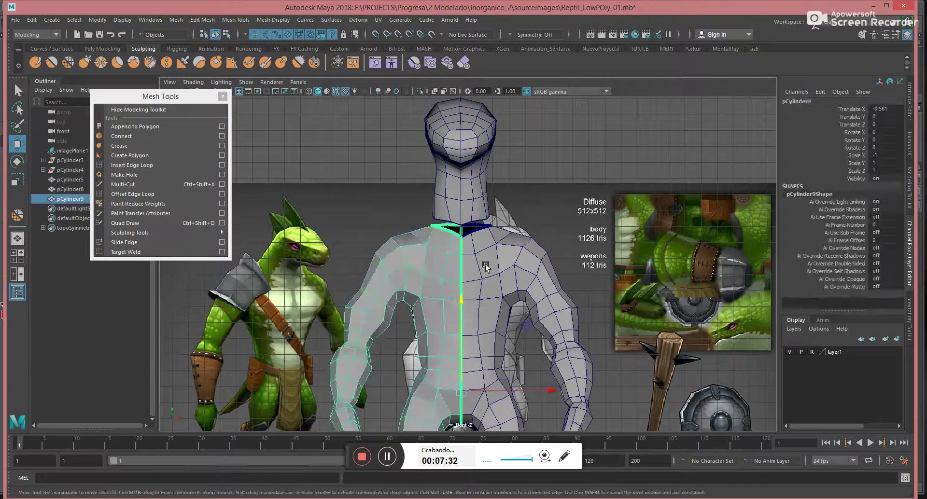
click(405, 268)
shift+click(575, 295)
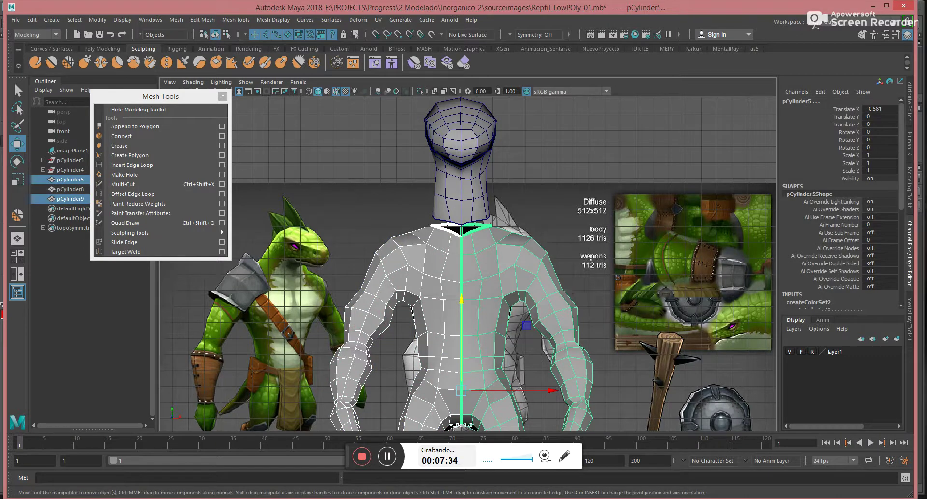
click(862, 35)
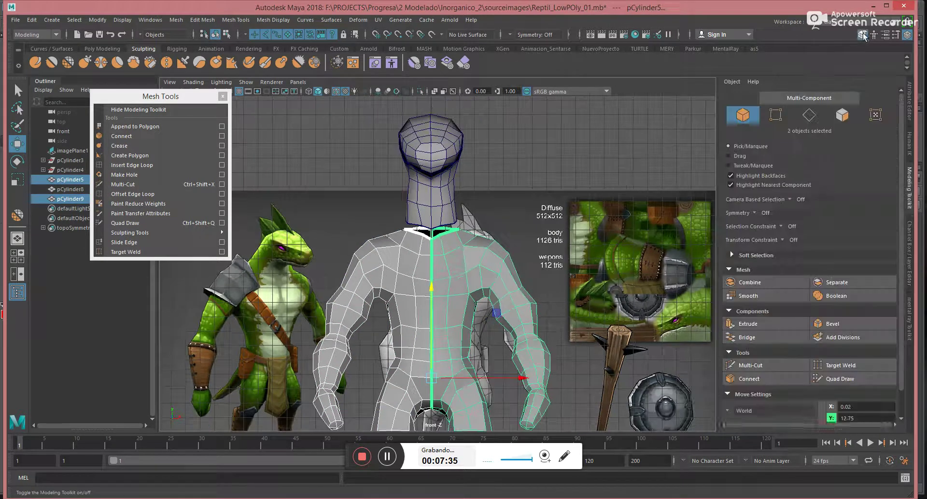
click(750, 282)
Merge the overlapping vertices along the upper torso's centre seam with a distance threshold of 0.01.
scroll(500, 274, up, 3)
key(4)
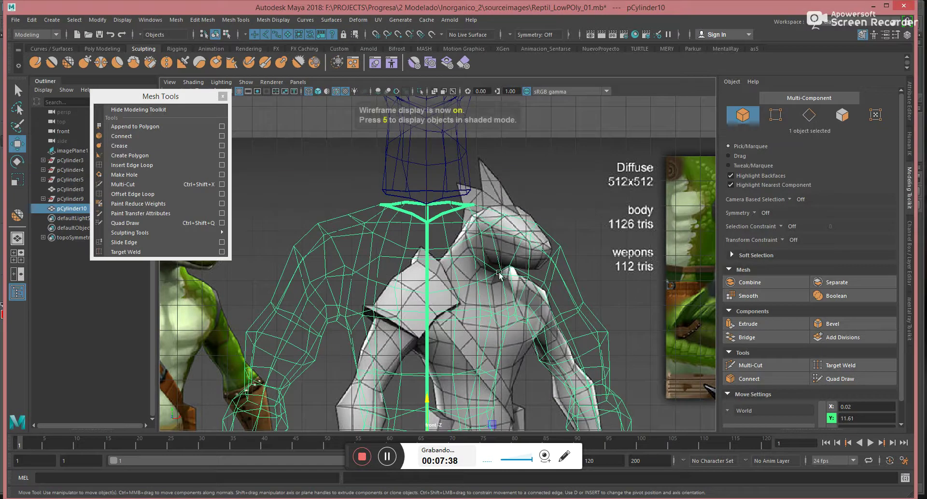
key(F9)
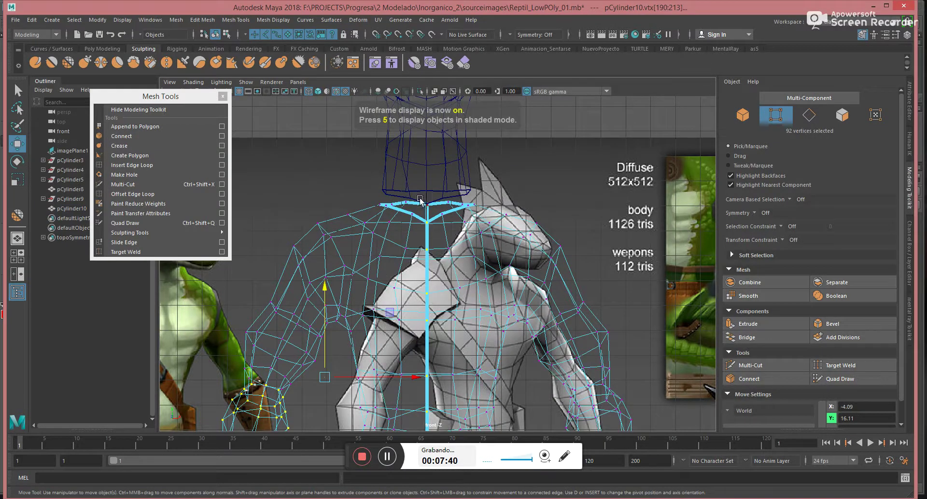
drag(439, 332, 434, 391)
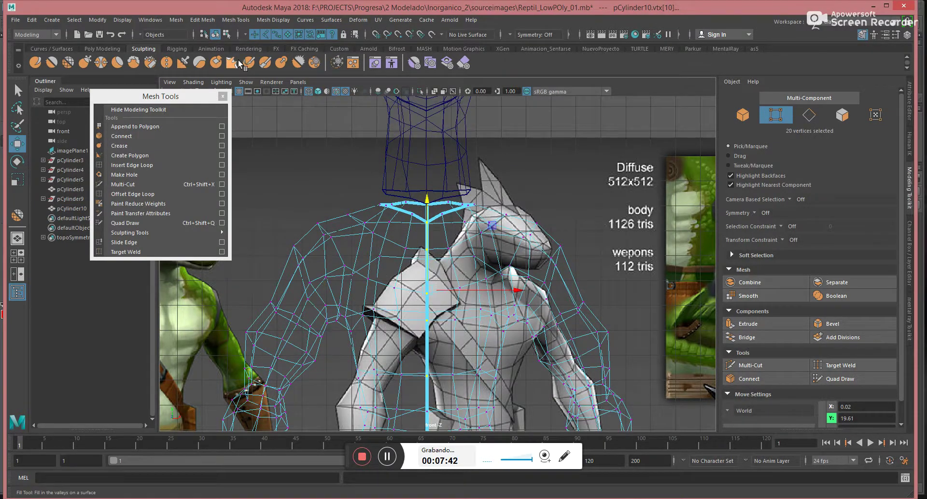
click(208, 20)
click(227, 122)
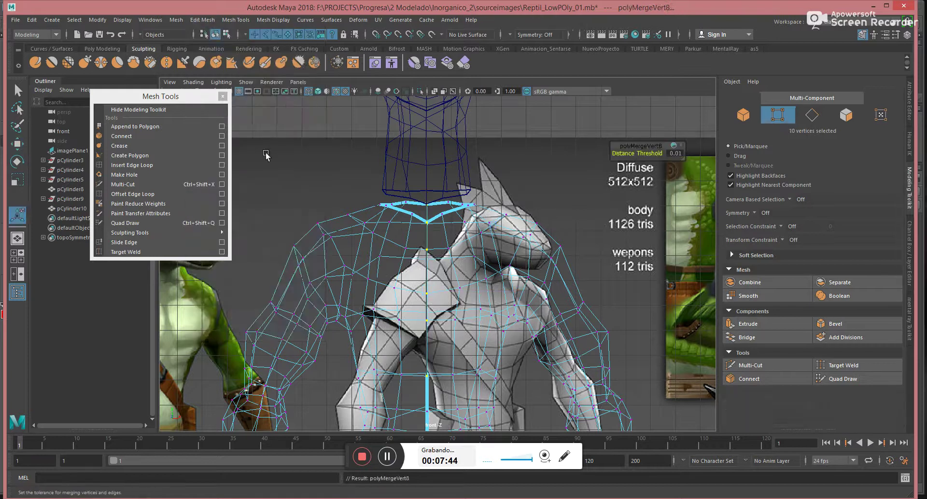
Merge the overlapping centre-seam vertices from the waist down to the crotch.
alt+middle_drag(520, 241, 525, 90)
drag(416, 154, 434, 325)
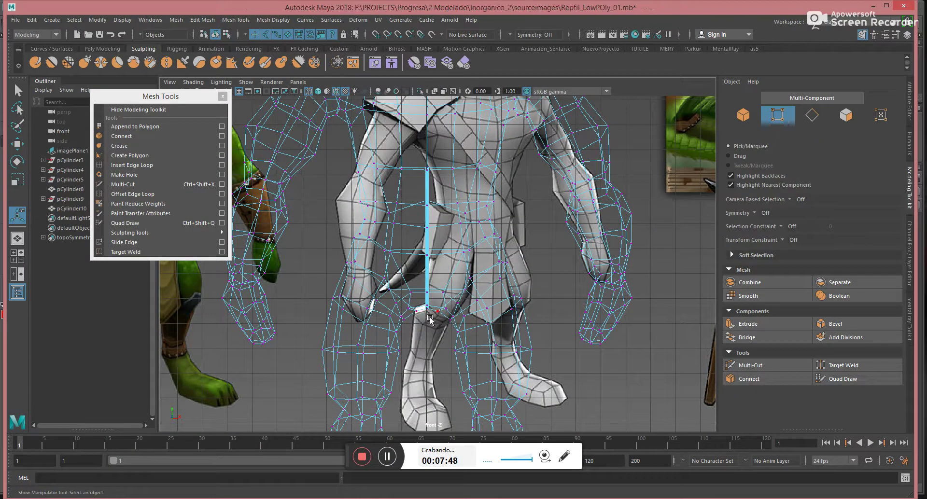
drag(412, 218, 421, 156)
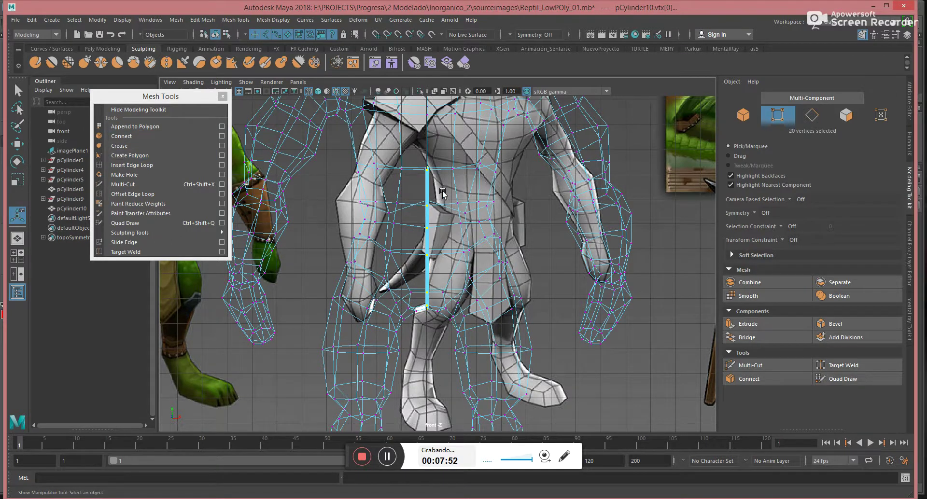
key(g)
Examine how the head and neck piece fits the body's neck opening from the front, the side and at full figure.
key(space)
key(space)
key(5)
alt+drag(574, 206, 497, 257)
alt+middle_drag(497, 256, 487, 367)
alt+right_drag(556, 333, 712, 323)
alt+drag(608, 273, 549, 242)
click(549, 242)
alt+middle_drag(593, 287, 512, 260)
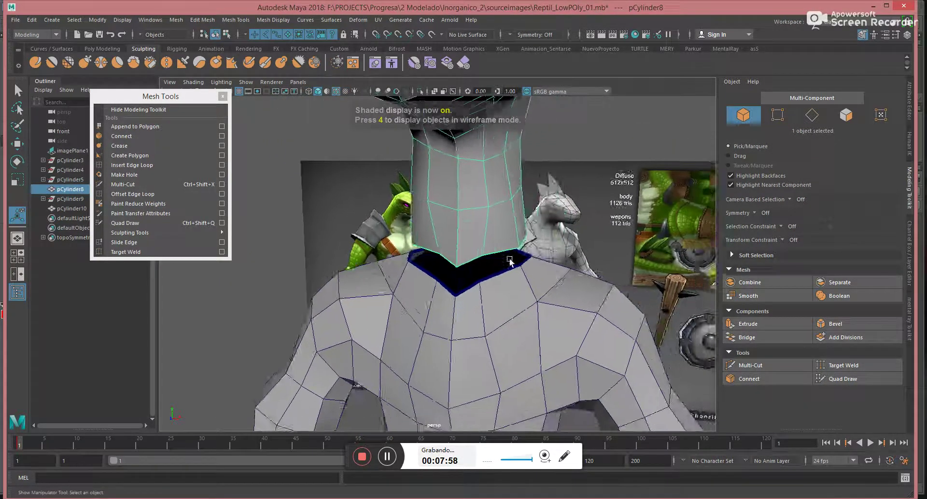
alt+drag(511, 261, 497, 253)
alt+right_drag(582, 300, 489, 385)
alt+drag(598, 261, 485, 269)
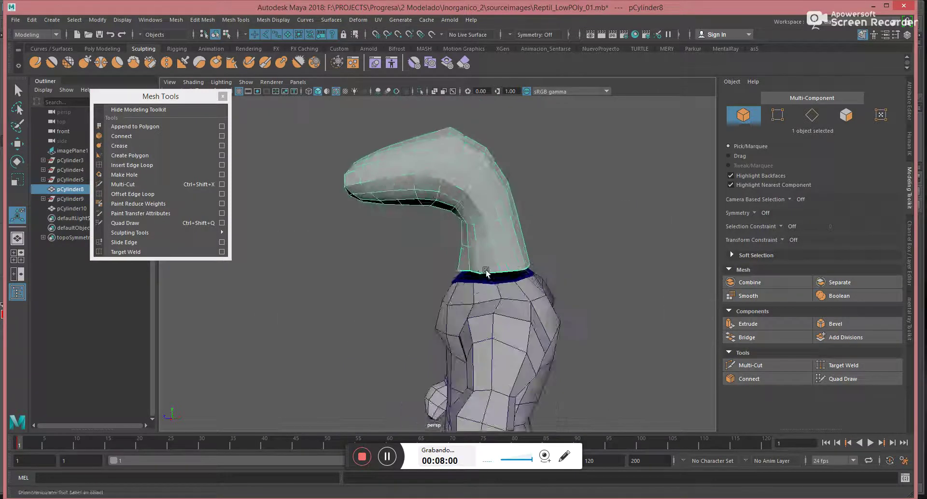
alt+right_drag(484, 269, 335, 269)
alt+drag(336, 269, 483, 251)
Scale the head's vertices slightly smaller, nudge them toward the back and return to object mode.
key(w)
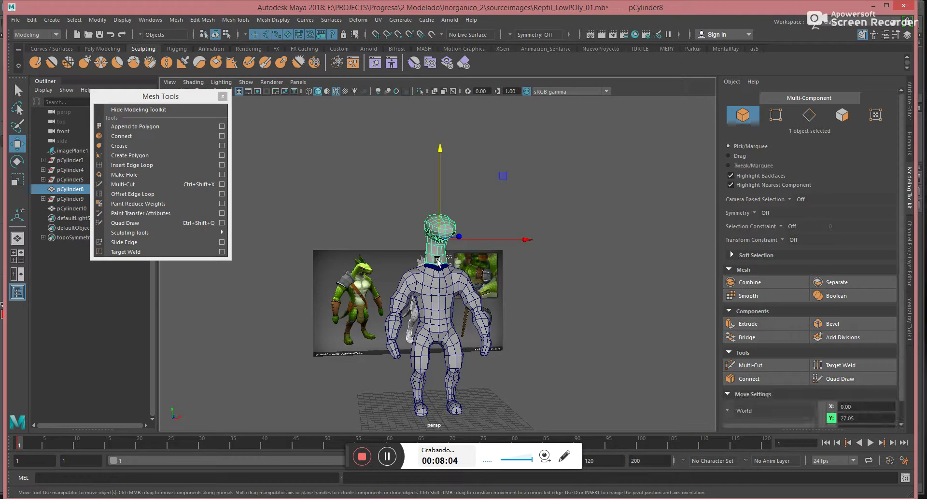
scroll(328, 294, up, 3)
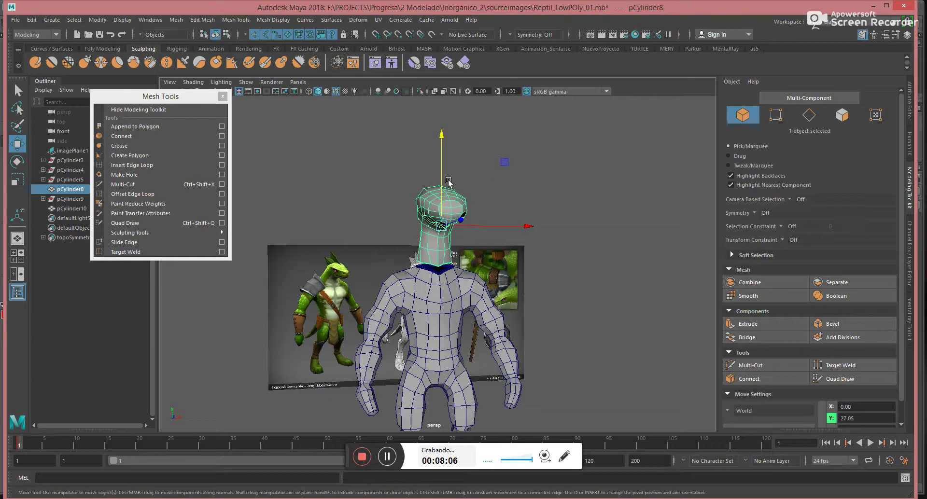
alt+drag(417, 203, 470, 201)
right_drag(470, 199, 399, 158)
alt+drag(473, 140, 385, 147)
drag(445, 181, 540, 217)
key(b)
key(r)
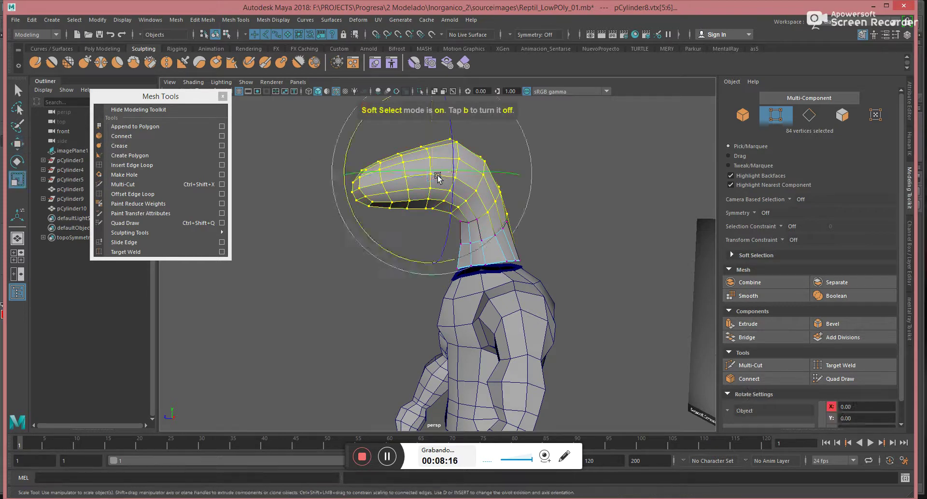
drag(433, 181, 421, 188)
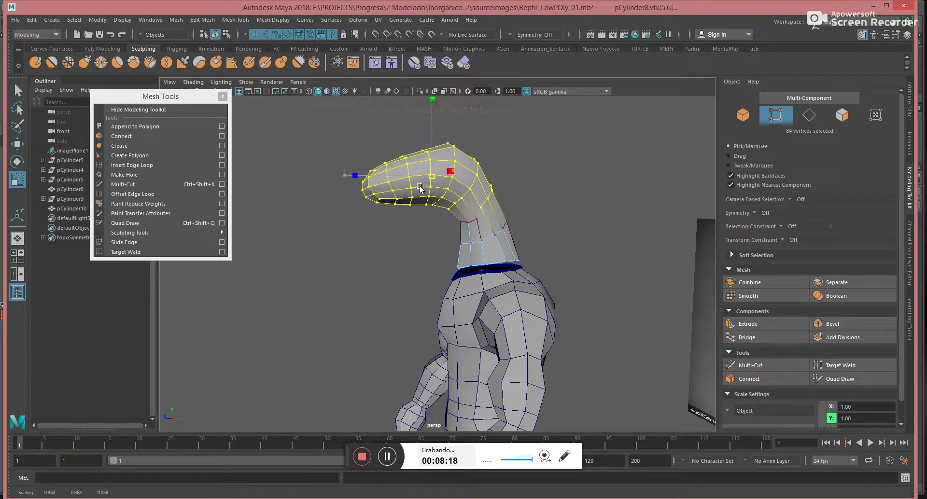
key(w)
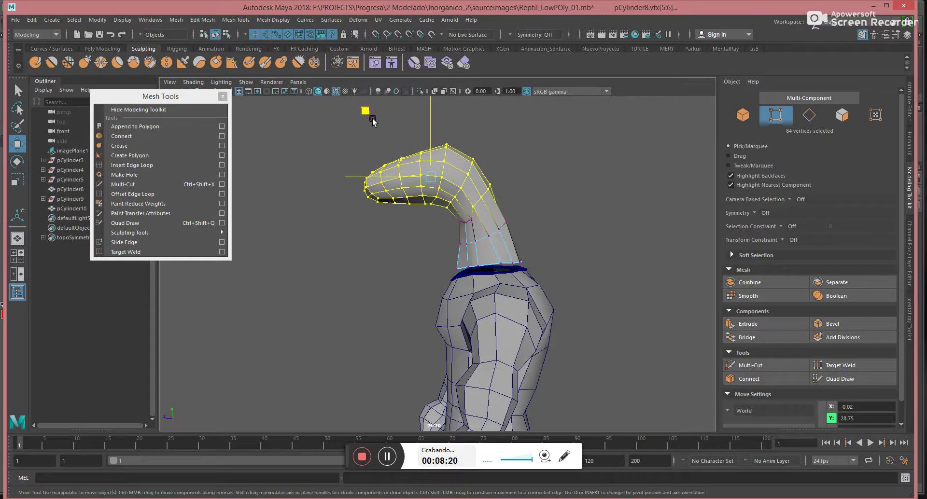
drag(370, 117, 376, 124)
right_drag(451, 185, 527, 154)
alt+drag(525, 211, 454, 249)
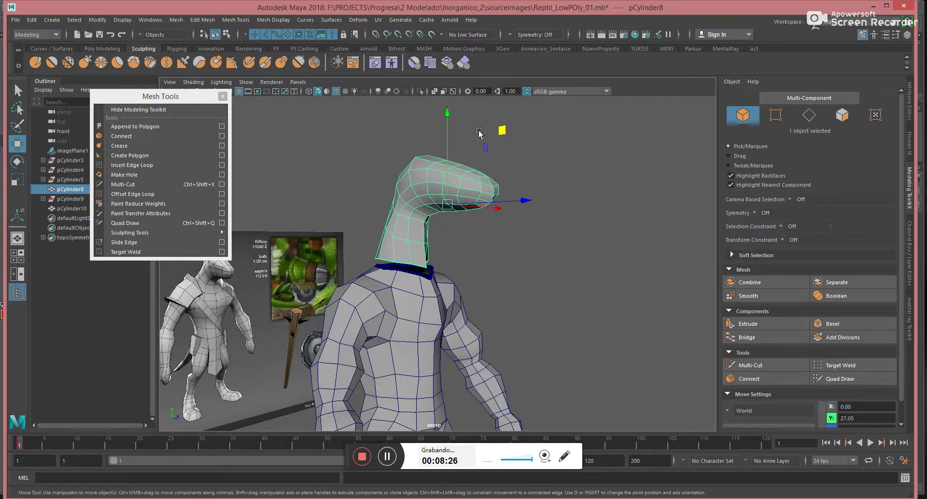
Combine the head and neck piece with the body into a single mesh.
drag(448, 145, 490, 231)
alt+drag(522, 257, 447, 161)
alt+right_drag(399, 225, 447, 261)
shift+click(462, 326)
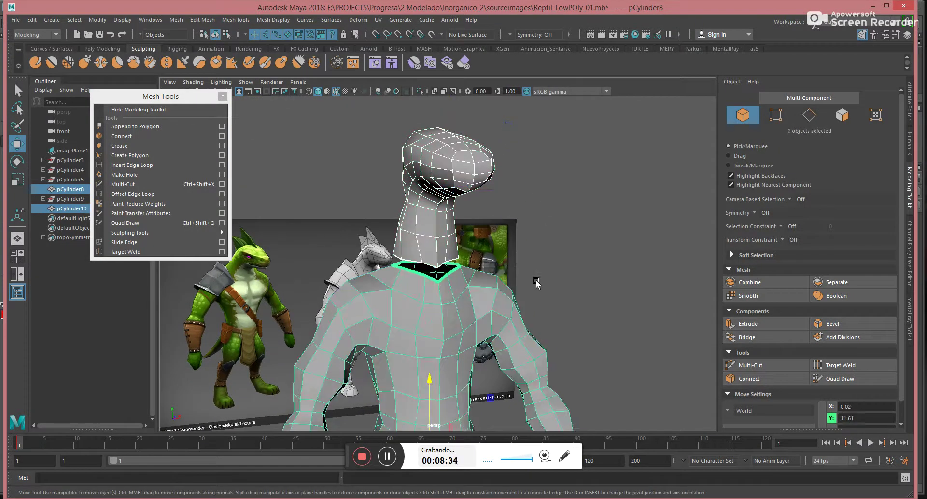
alt+drag(569, 276, 522, 271)
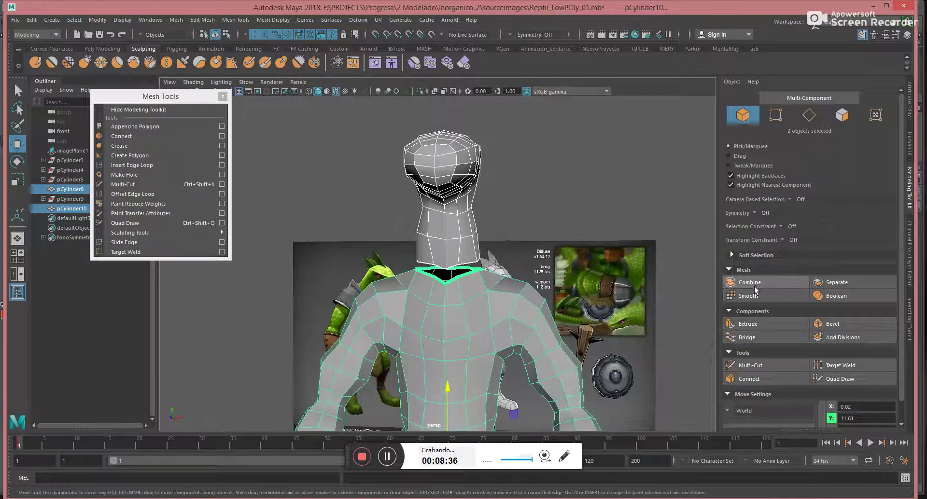
click(750, 282)
Target-weld the neck's lower border edges to the matching edges around the body's opening and return to object mode.
scroll(473, 292, up, 3)
key(F10)
double_click(473, 291)
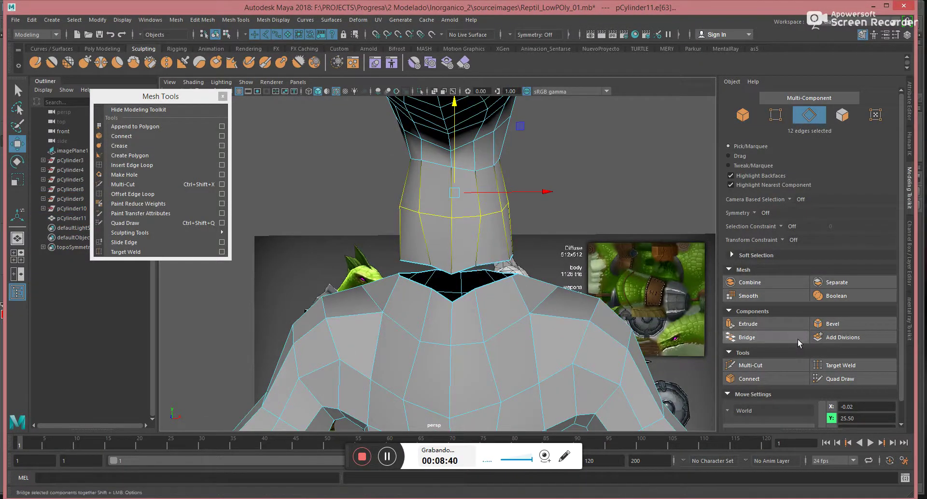
click(840, 365)
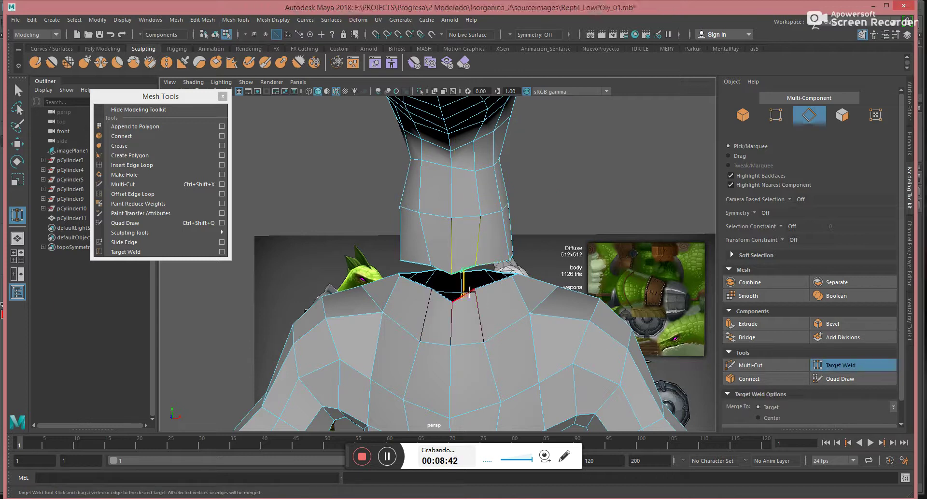
drag(483, 276, 430, 309)
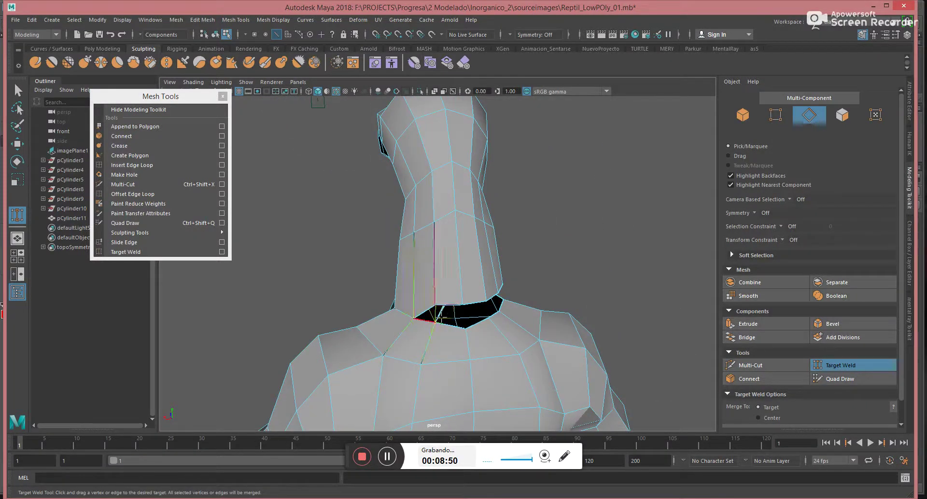
key(ctrl+z)
drag(426, 310, 407, 276)
key(w)
key(F8)
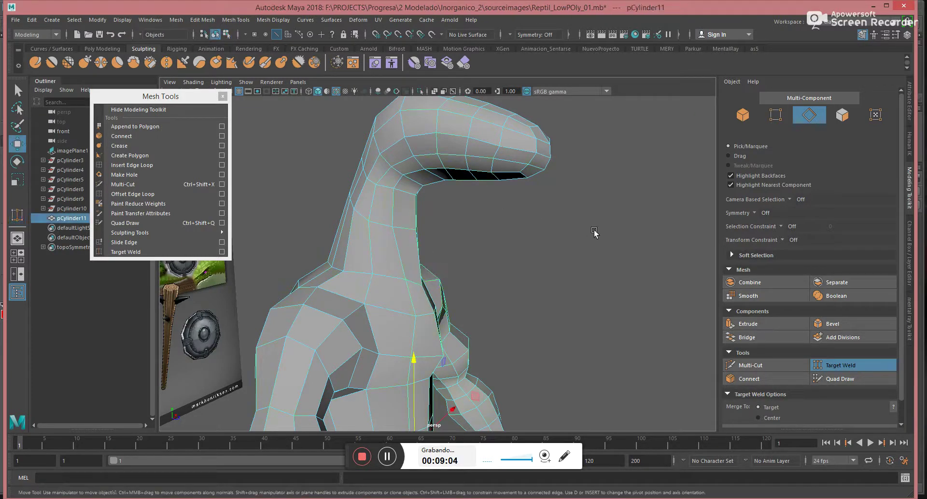
Compare the joined character's proportions with the reference image from several angles.
alt+right_drag(594, 234, 400, 219)
alt+drag(400, 220, 476, 229)
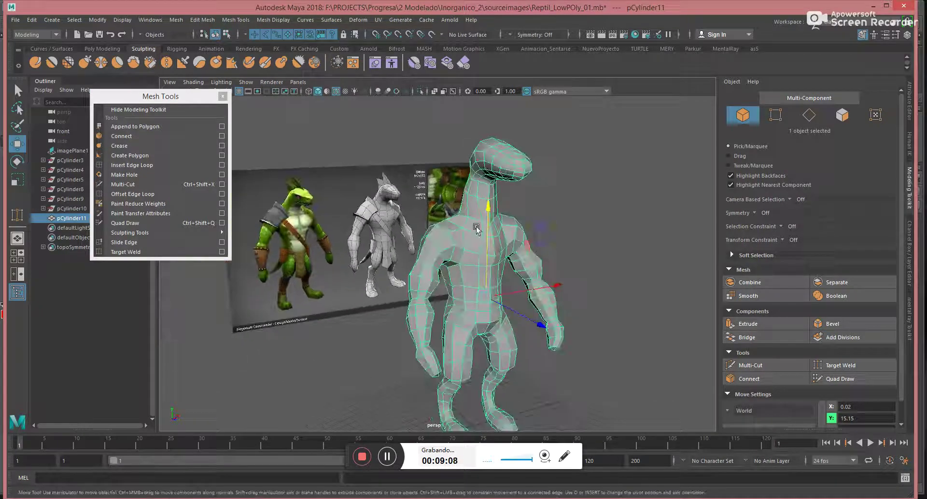
alt+drag(578, 214, 492, 174)
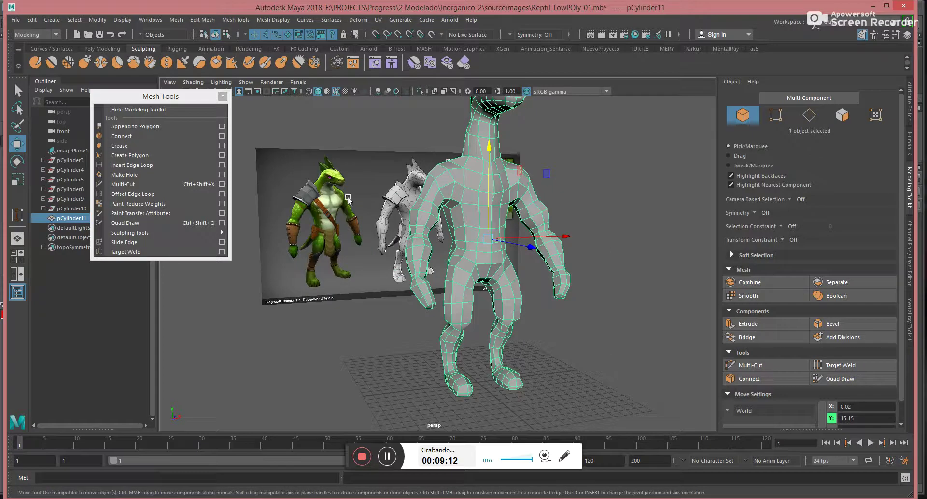
alt+drag(378, 192, 438, 219)
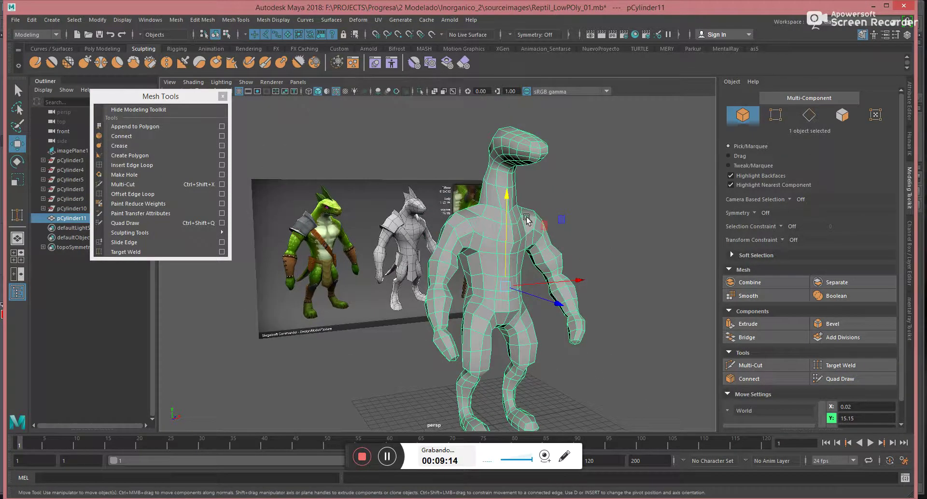
alt+drag(527, 219, 505, 225)
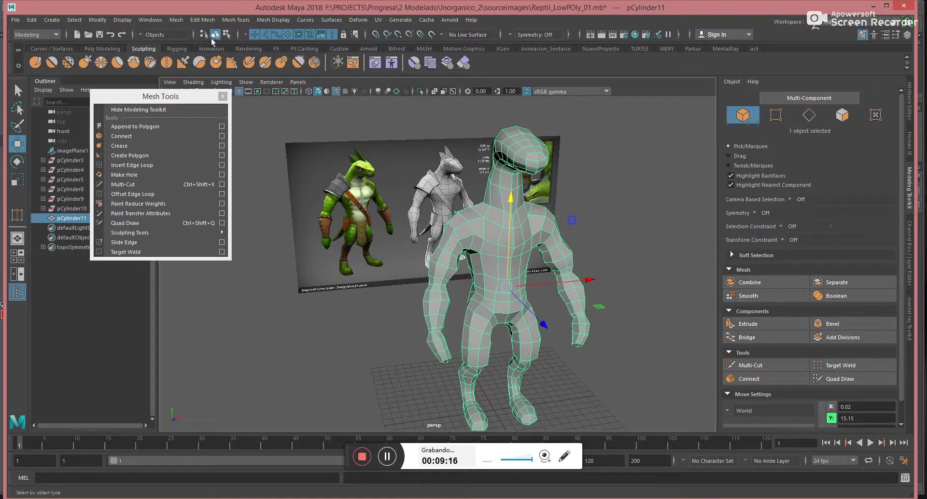
Save the scene and delete the joined character mesh's construction history to clear the leftover pCylinder groups.
click(99, 35)
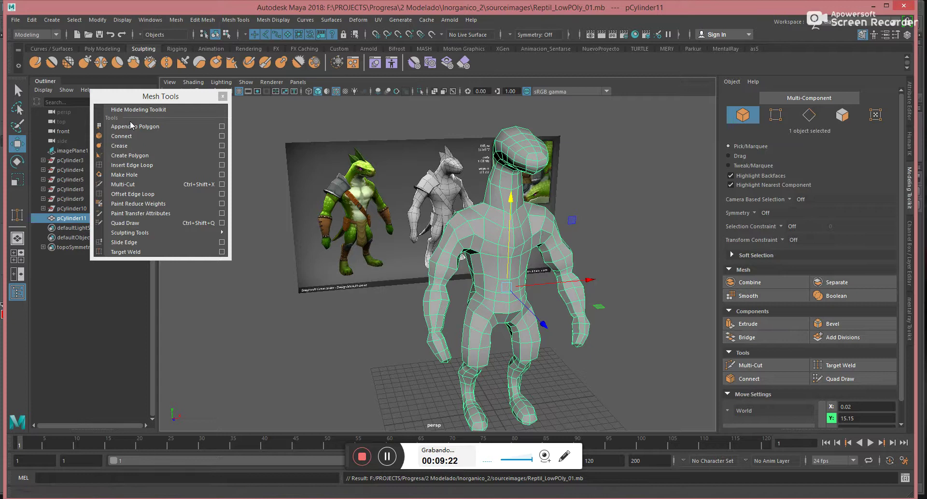
drag(138, 98, 292, 223)
click(71, 209)
click(43, 208)
click(43, 190)
click(43, 170)
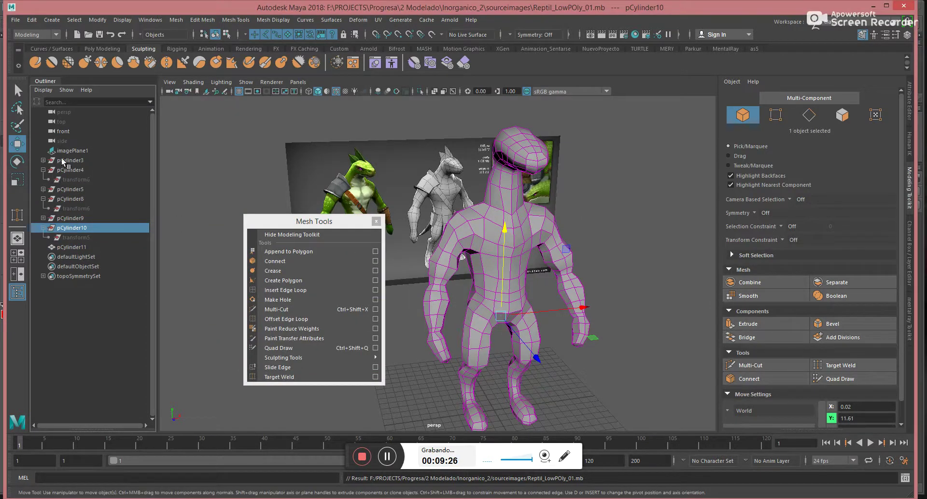
click(64, 161)
click(76, 246)
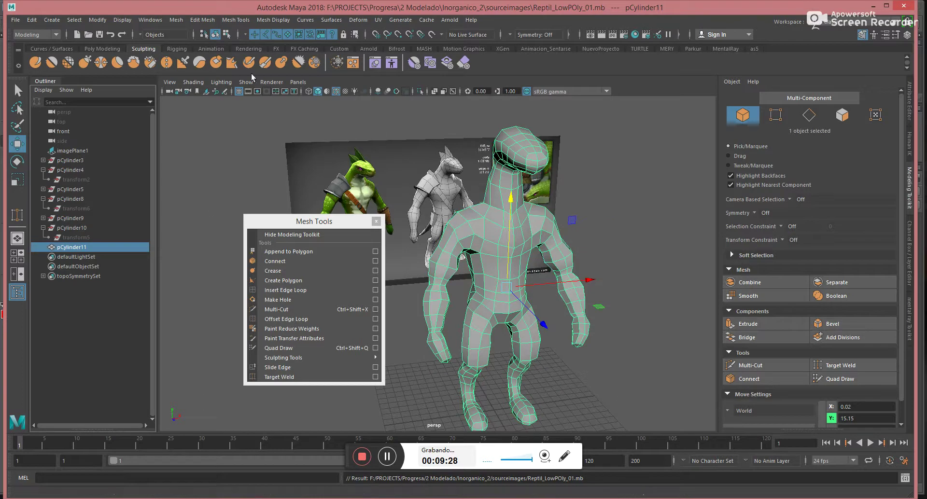
click(102, 49)
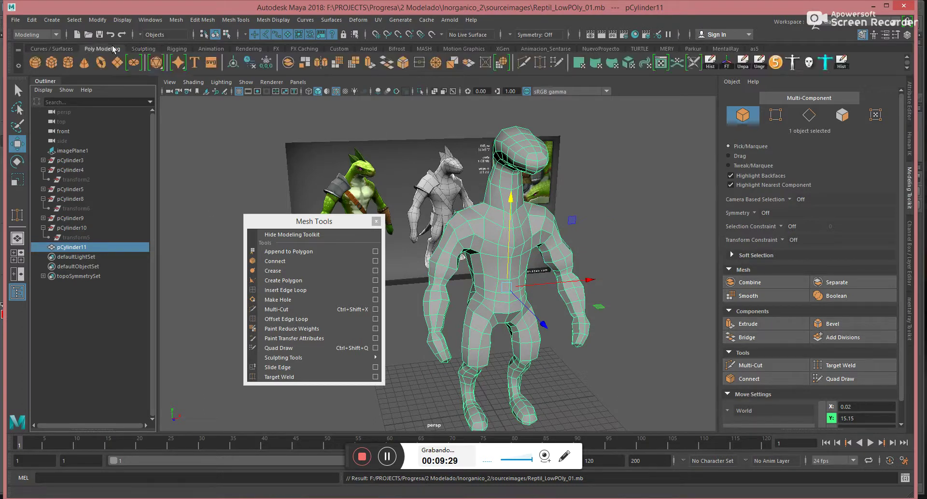
click(249, 64)
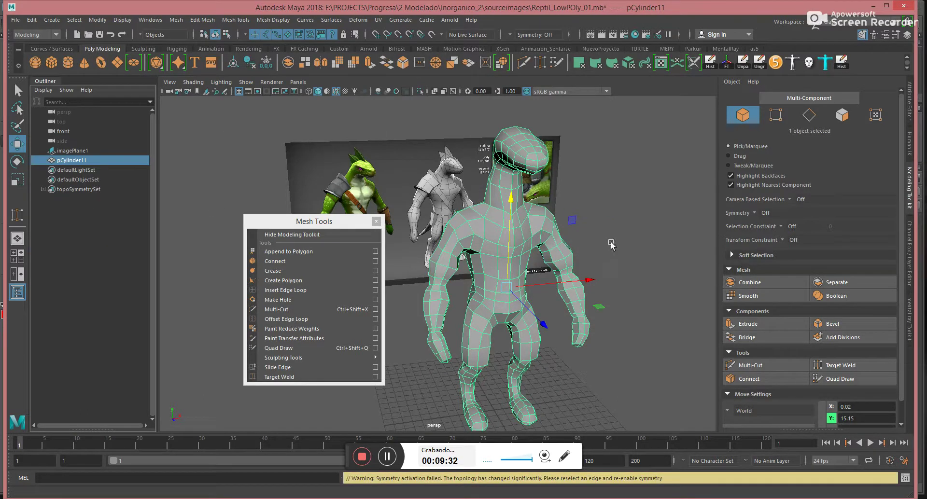
Rename the joined character mesh as reptilLowPoly.
scroll(612, 244, down, 4)
drag(308, 222, 270, 220)
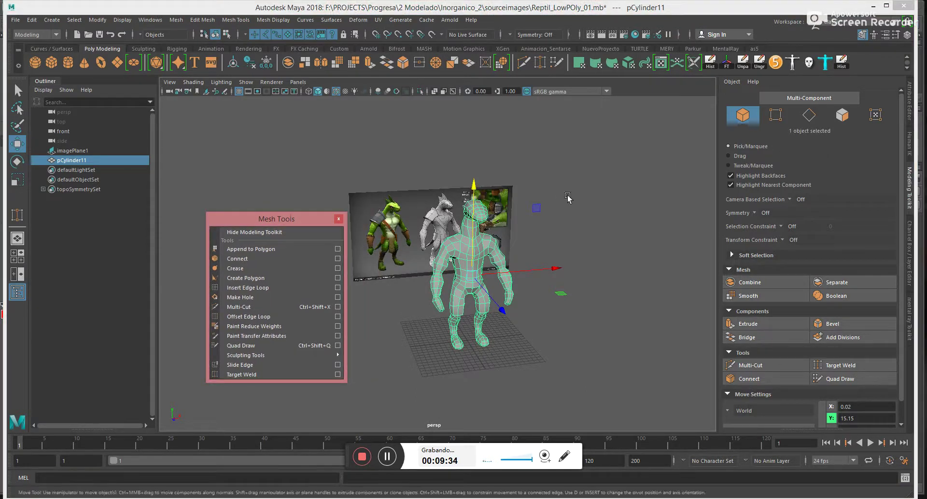
scroll(578, 180, up, 2)
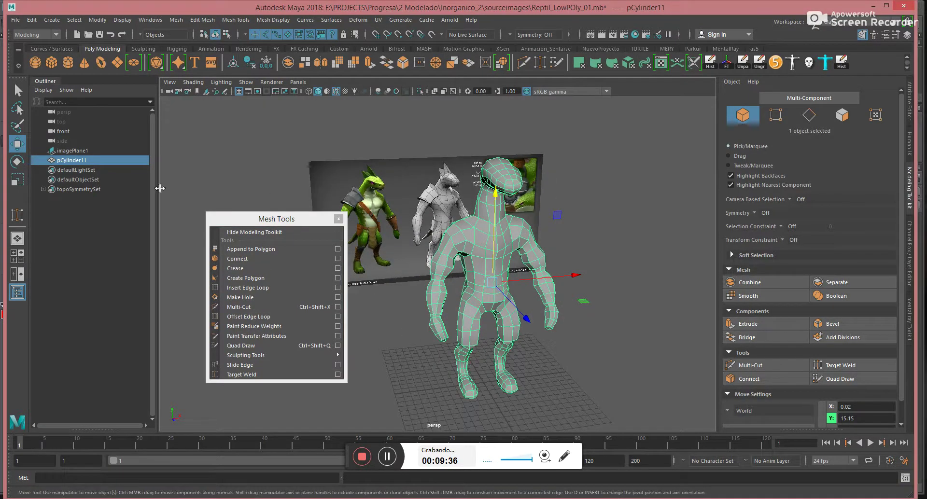
click(443, 225)
double_click(86, 160)
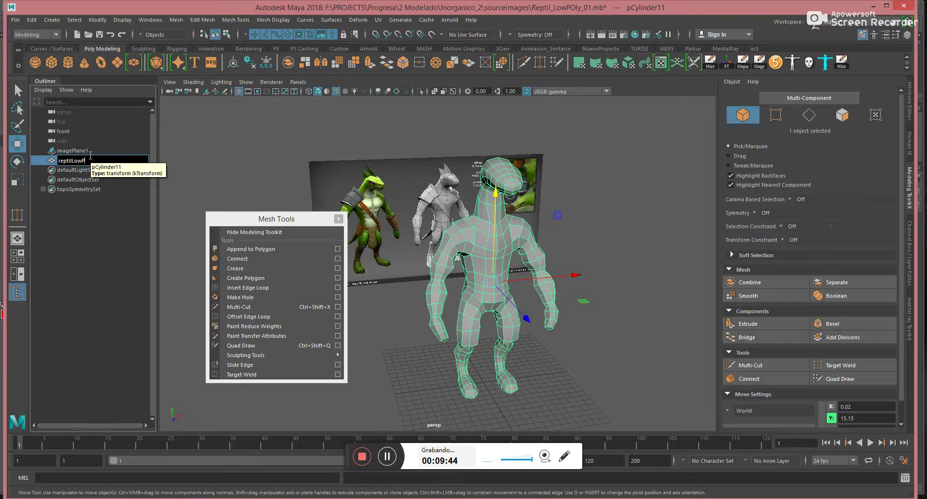
key(Return)
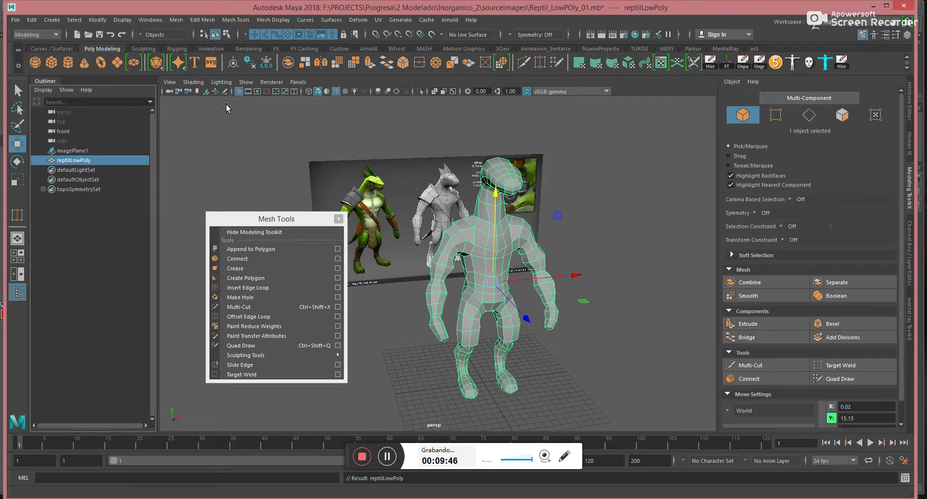
Send the character mesh to Mudbox as a new scene.
click(20, 21)
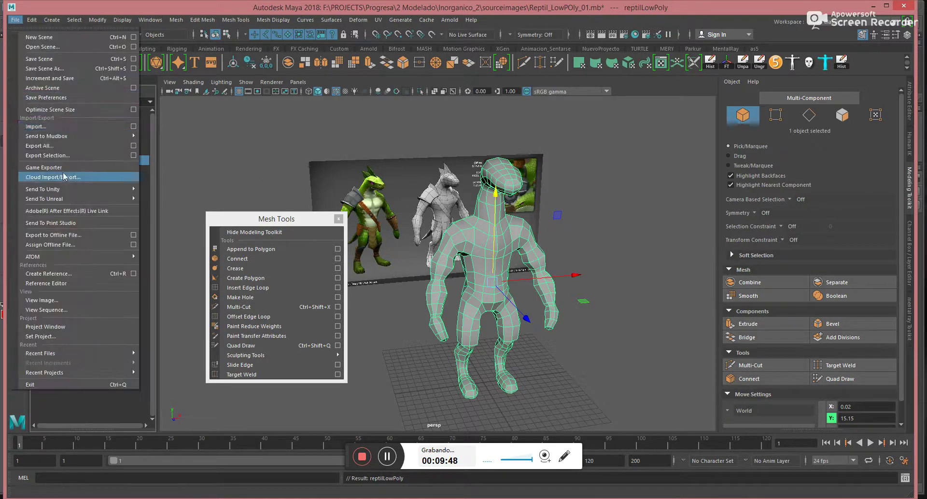
mouse_move(73, 137)
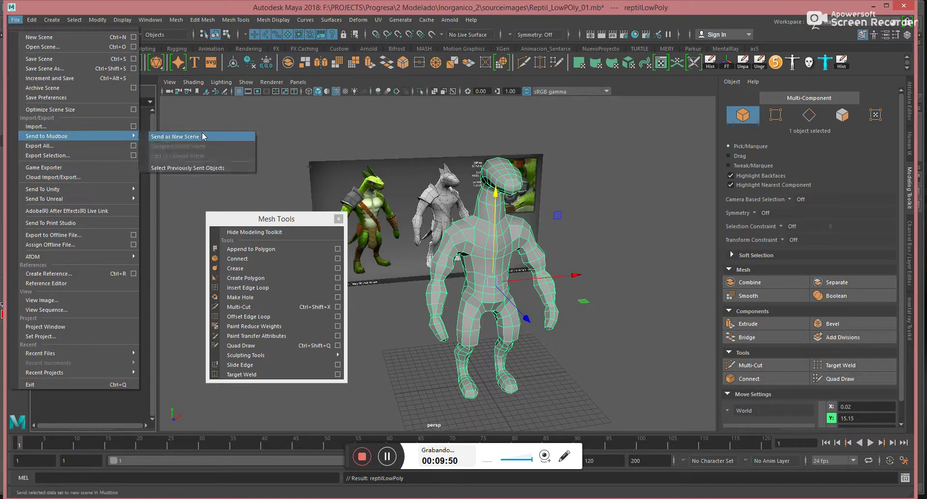
click(173, 137)
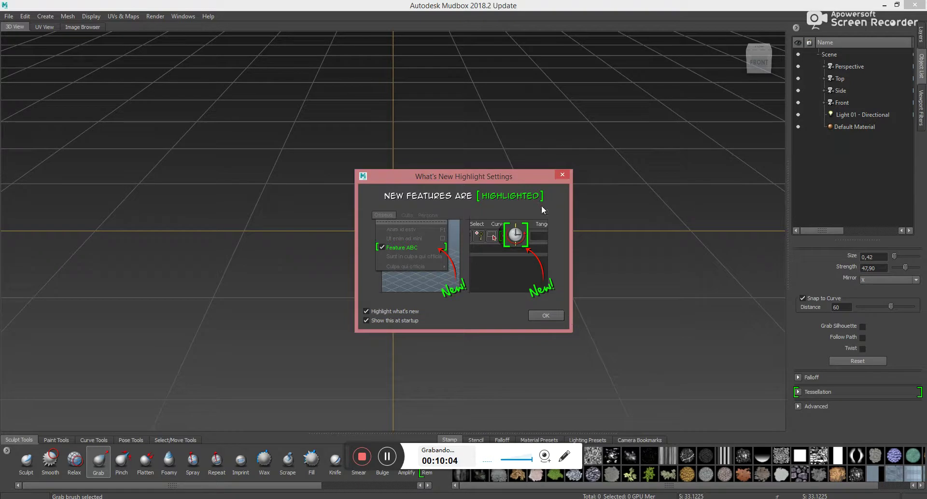
Dismiss the What's New Highlight Settings dialog and turn off the display of mesh errors.
click(565, 166)
click(565, 173)
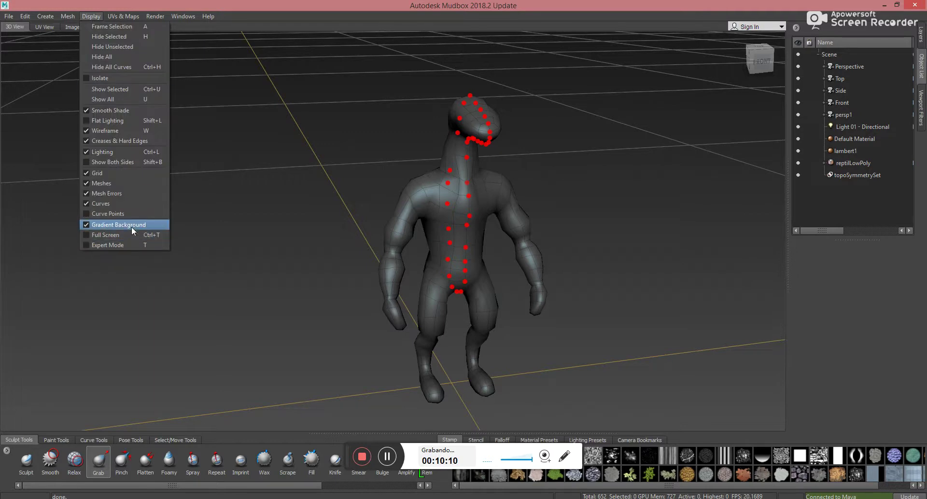
click(108, 193)
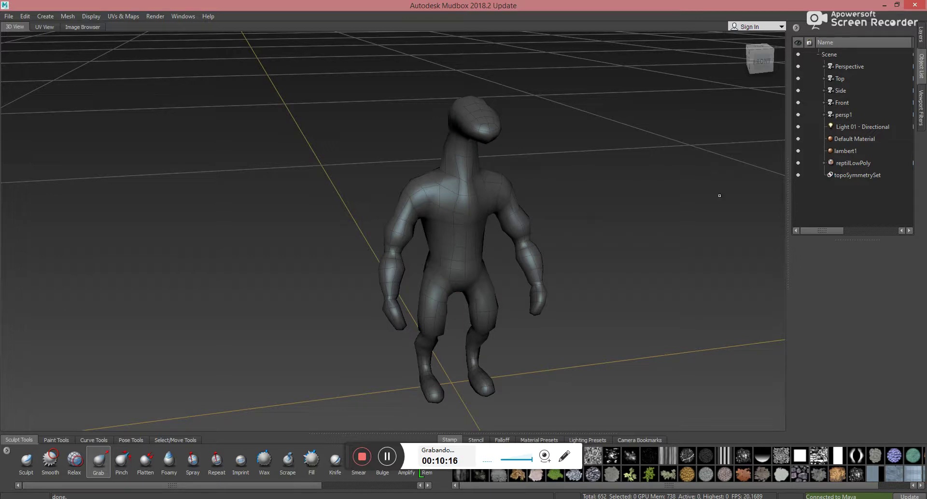
Arrange the resized Mudbox window and the lizard reference image side by side so the reference's wireframe figure stays in sight.
click(897, 5)
drag(805, 7, 296, 9)
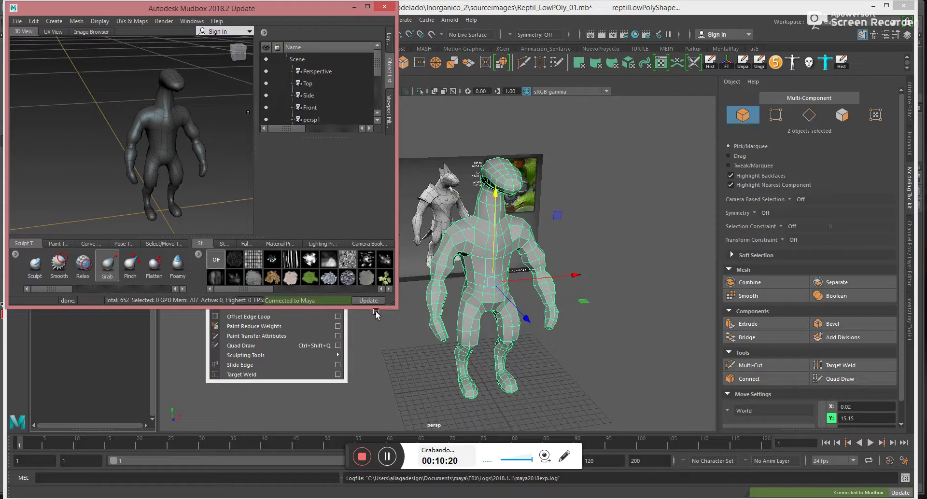
drag(395, 306, 772, 491)
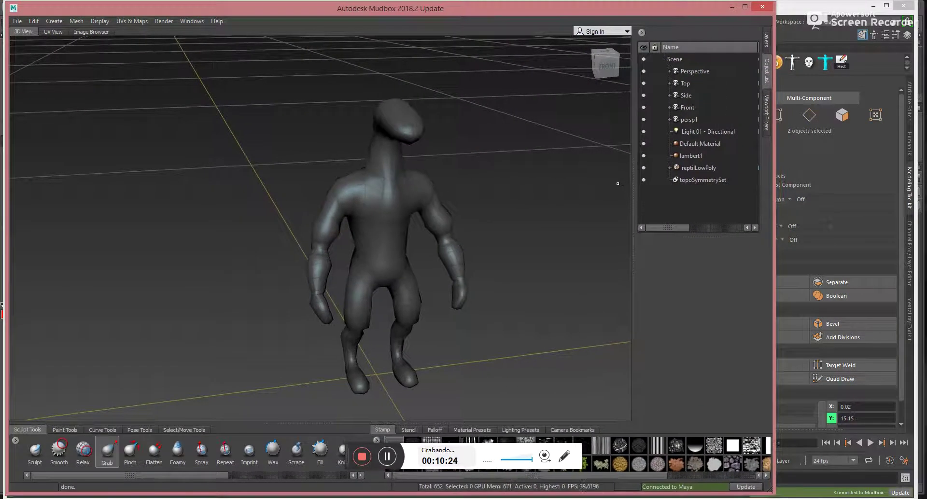
key(alt+Tab)
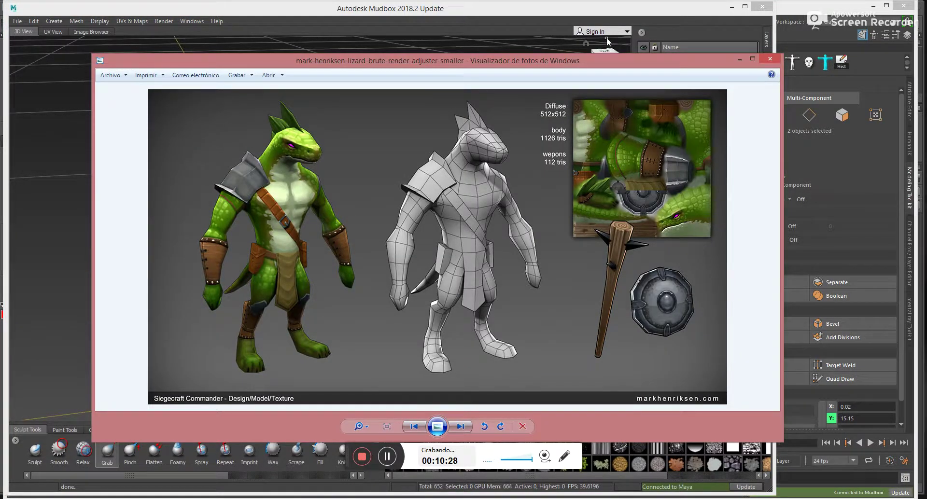
drag(582, 55, 581, 1)
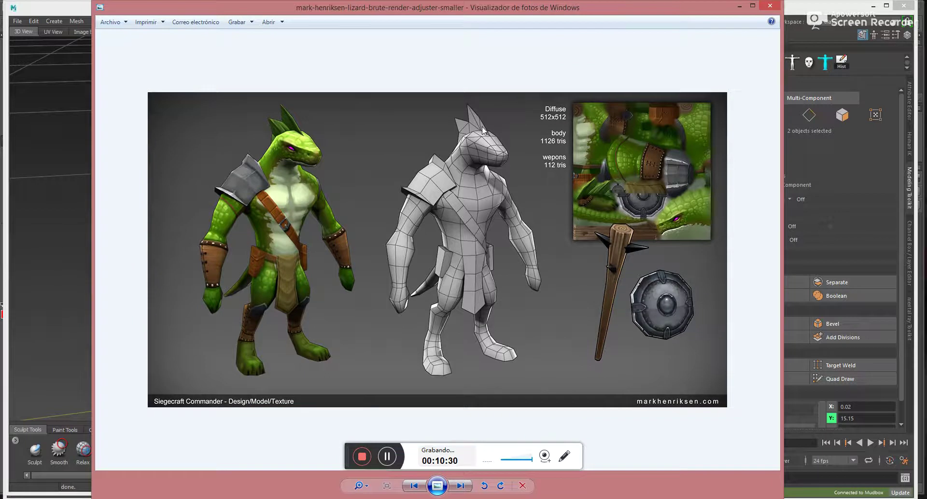
drag(150, 8, 926, 7)
drag(506, 7, 544, 5)
click(314, 8)
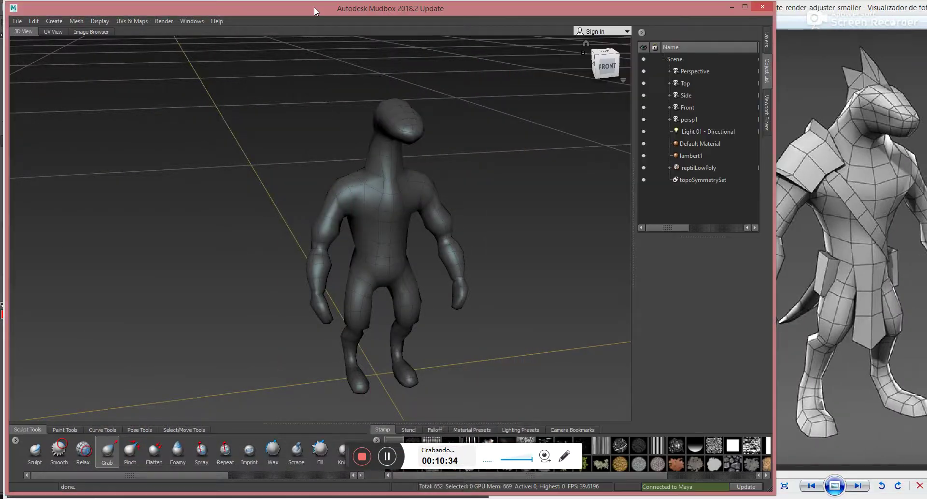
drag(774, 55, 729, 55)
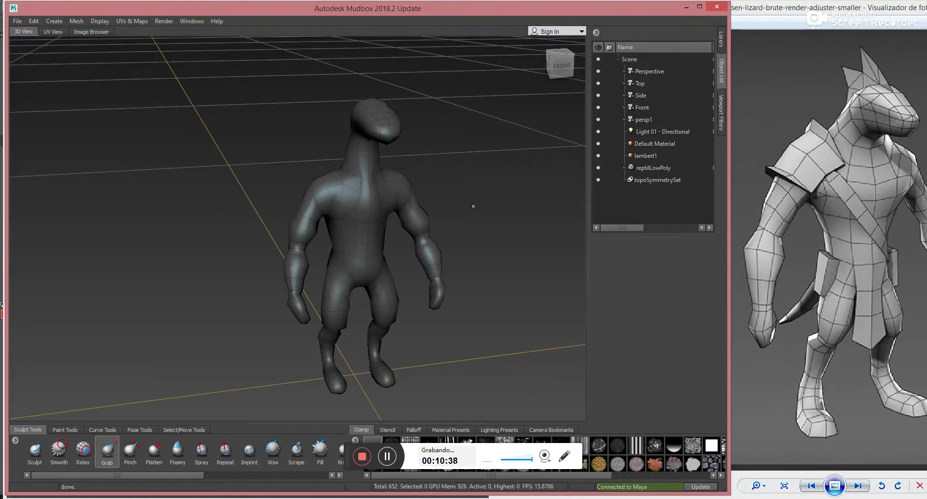
drag(849, 120, 829, 125)
click(367, 63)
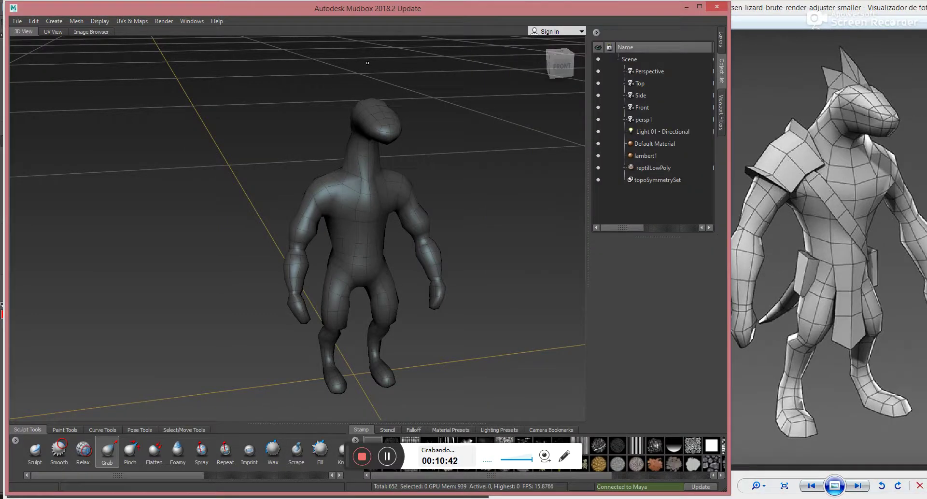
Set the Grab brush to size 6.55 with X mirroring, facing the character from the front.
click(110, 447)
alt+drag(367, 217, 324, 217)
alt+middle_drag(367, 217, 276, 171)
alt+drag(357, 208, 379, 189)
scroll(363, 166, up, 2)
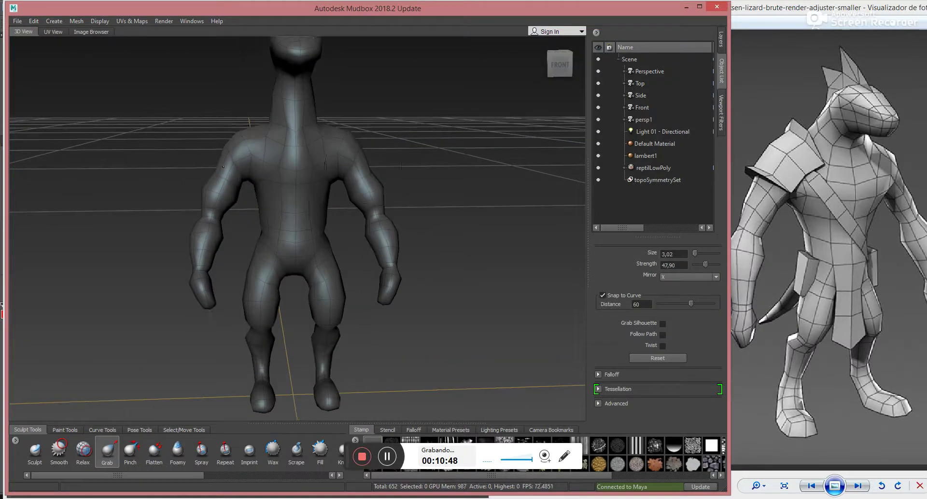
key(b)
drag(351, 153, 395, 164)
click(677, 277)
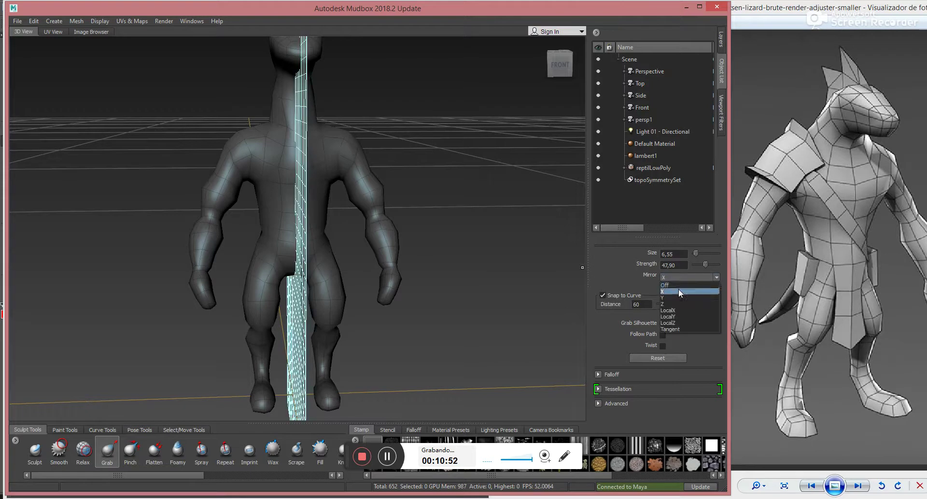
click(679, 288)
Pull the neck's base wider toward the shoulders with the Grab brush and smooth the upper chest.
alt+drag(427, 150, 416, 143)
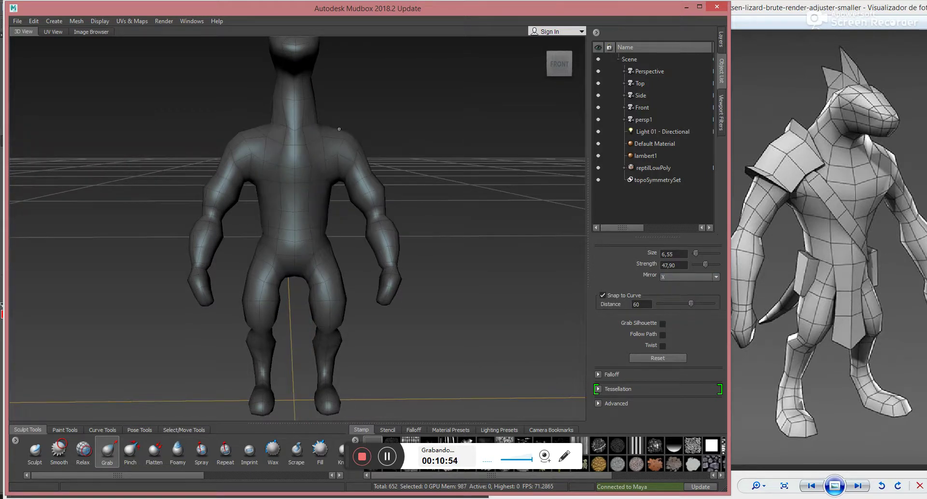
mouse_move(339, 129)
mouse_down()
mouse_move(330, 115)
mouse_move(306, 128)
mouse_move(323, 114)
mouse_up()
key(b)
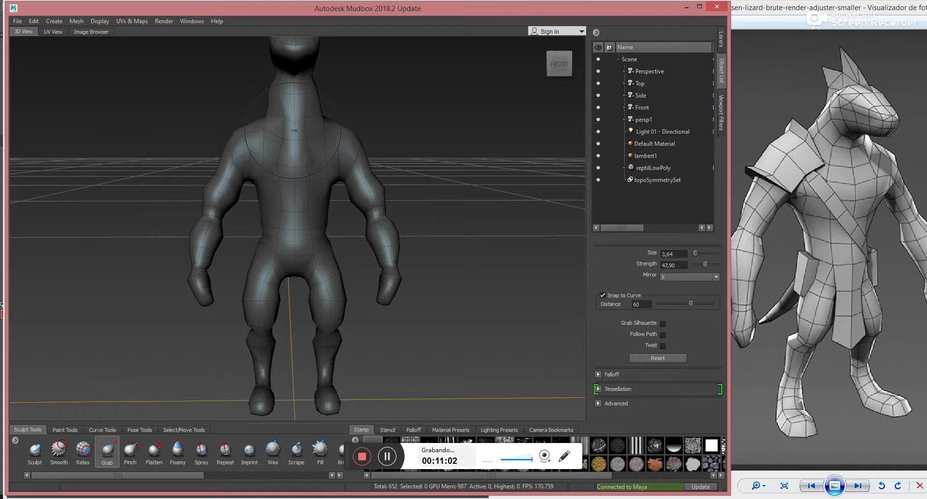
key(shift)
shift+drag(291, 137, 291, 164)
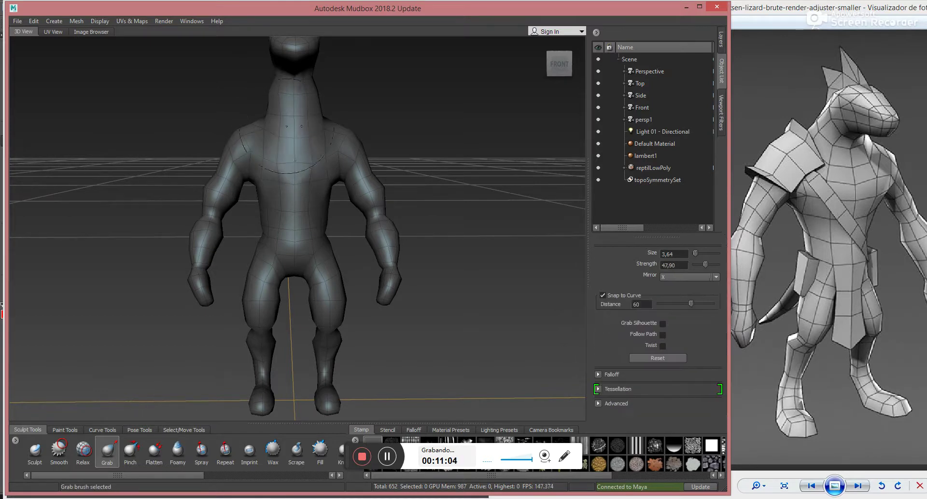
mouse_move(277, 130)
mouse_down()
mouse_move(328, 149)
mouse_move(396, 156)
mouse_up()
From the side, fill out the back of the neck and the throat with the Grab brush at strength 31.38.
alt+drag(390, 96, 403, 161)
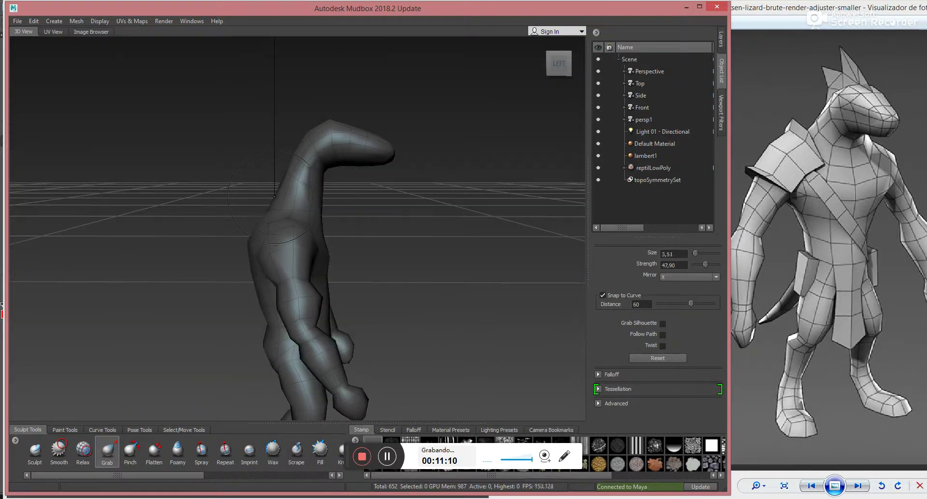
key(m)
drag(266, 197, 268, 198)
drag(268, 142, 268, 90)
drag(268, 198, 273, 164)
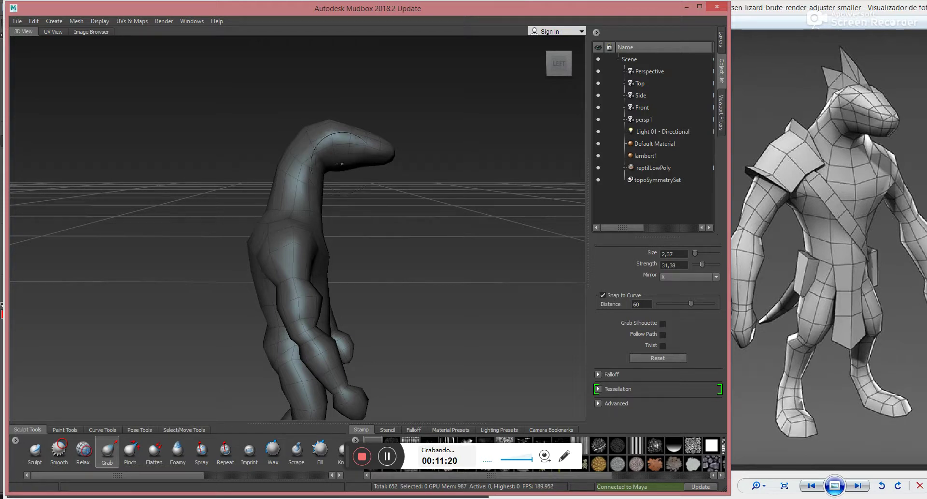
drag(353, 165, 368, 180)
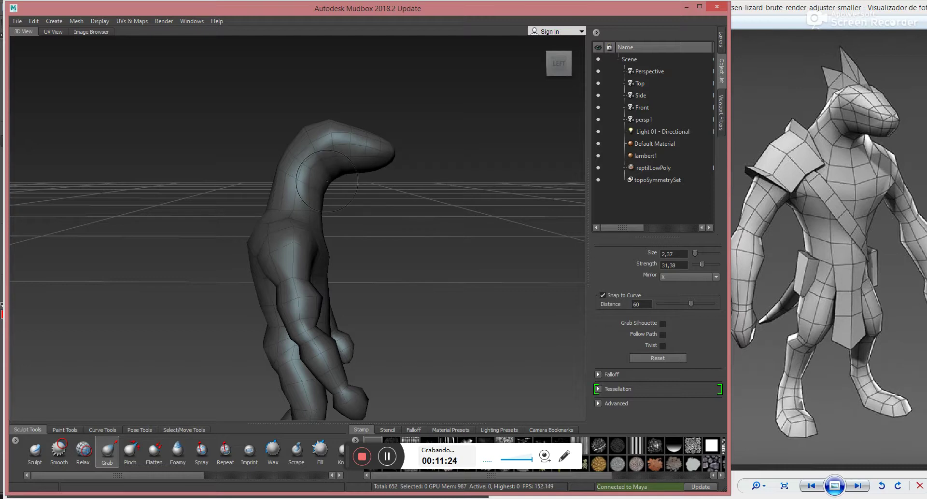
Lower the crown and snout and push the back of the head backward with the Grab brush at size 4.35.
key(b)
mouse_move(315, 170)
mouse_down()
mouse_move(346, 145)
mouse_move(324, 141)
mouse_move(327, 157)
mouse_move(345, 154)
mouse_move(308, 165)
mouse_up()
drag(380, 159, 374, 178)
drag(308, 160, 297, 139)
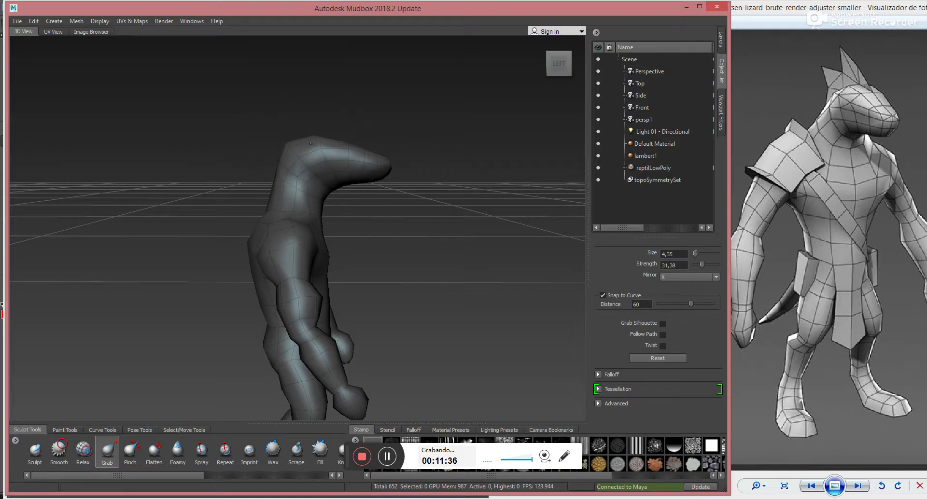
key(shift)
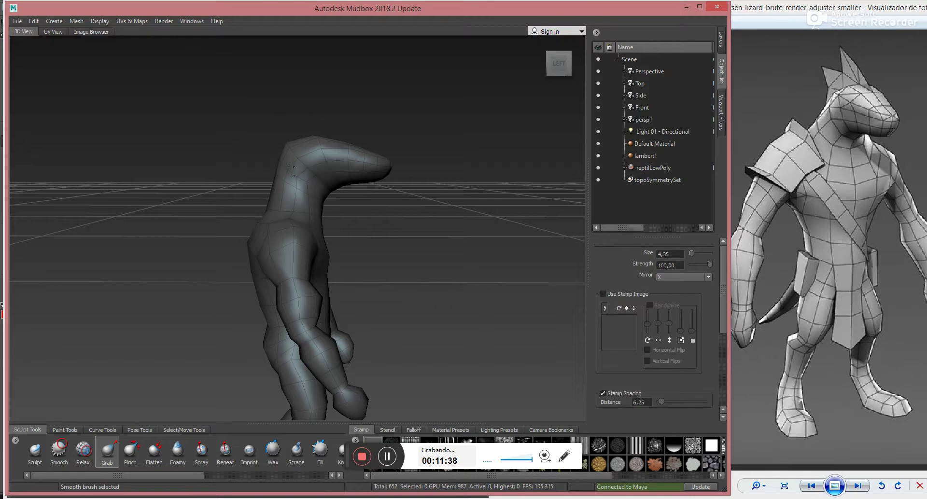
From the front, pull the forearms and hands outward on both sides with the Grab brush, enlarging it to 6.49.
mouse_move(291, 163)
alt+mouse_down()
mouse_move(302, 209)
mouse_move(342, 221)
alt+mouse_up()
alt+drag(364, 175, 372, 172)
alt+middle_drag(372, 172, 369, 87)
mouse_move(369, 87)
alt+mouse_down()
mouse_move(364, 145)
mouse_move(353, 158)
mouse_move(371, 176)
mouse_move(366, 189)
alt+mouse_up()
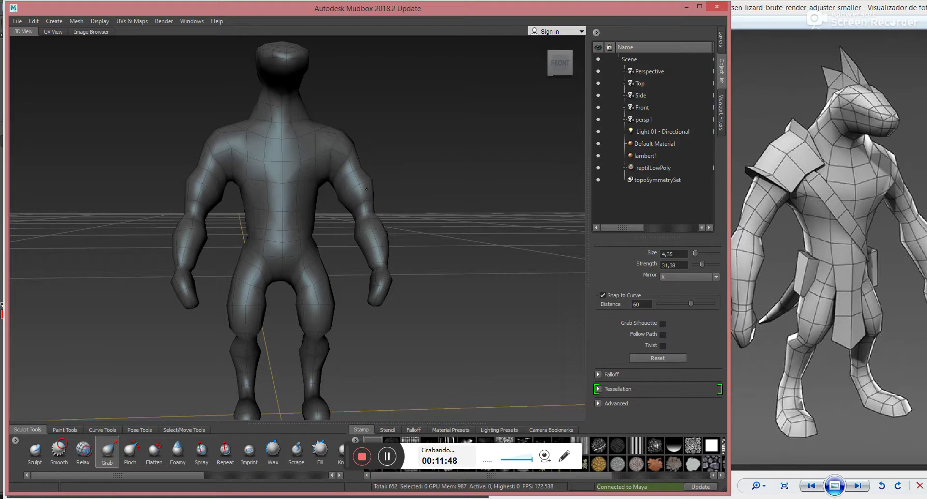
alt+drag(394, 216, 384, 214)
key(b)
mouse_move(375, 298)
mouse_down()
mouse_move(364, 304)
mouse_move(388, 294)
mouse_up()
mouse_move(373, 221)
mouse_down()
mouse_move(369, 211)
mouse_move(387, 204)
mouse_up()
key(b)
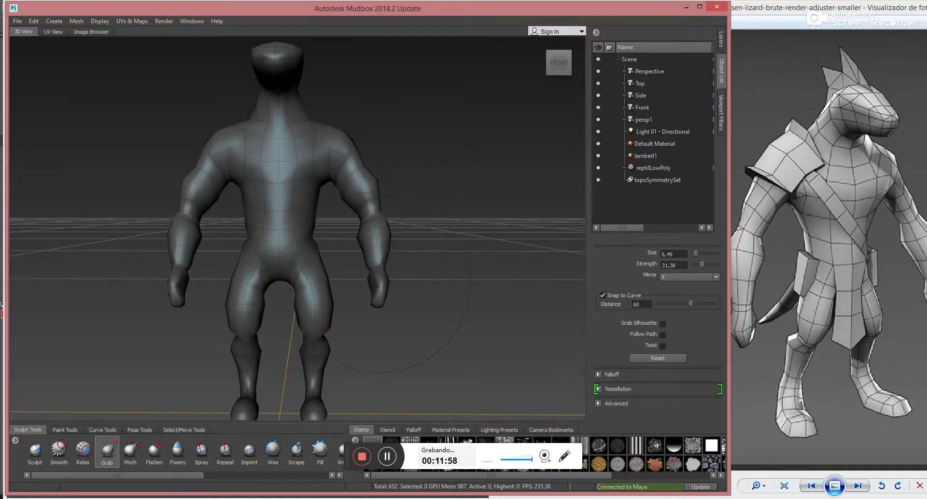
drag(381, 283, 407, 334)
Enlarge the Grab brush to 8.90 and pull both feet downward to lengthen the lower legs.
alt+middle_drag(354, 297, 352, 207)
alt+right_drag(353, 207, 348, 228)
scroll(318, 218, up, 2)
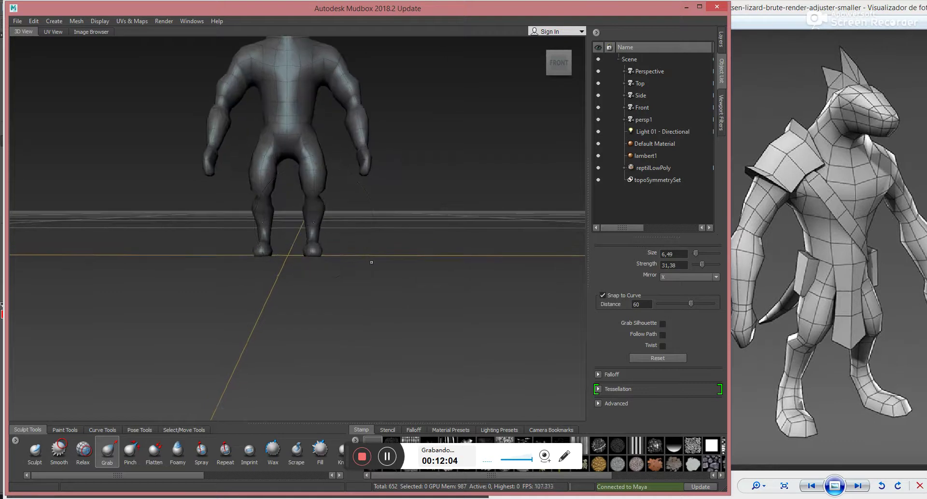
key(b)
mouse_move(313, 221)
mouse_down()
mouse_move(321, 222)
mouse_move(322, 315)
mouse_up()
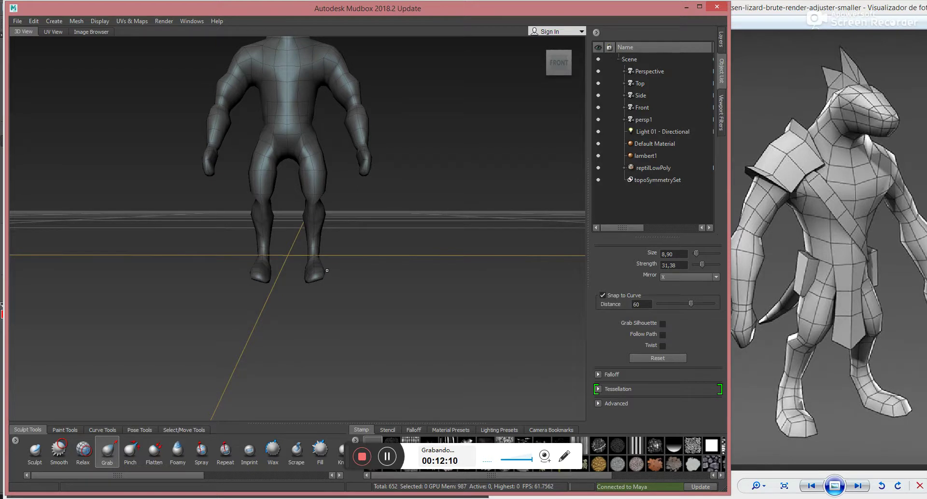
Undo the last downward pull on the feet and readjust the lower legs with the Grab brush enlarged to 12.85.
key(ctrl+z)
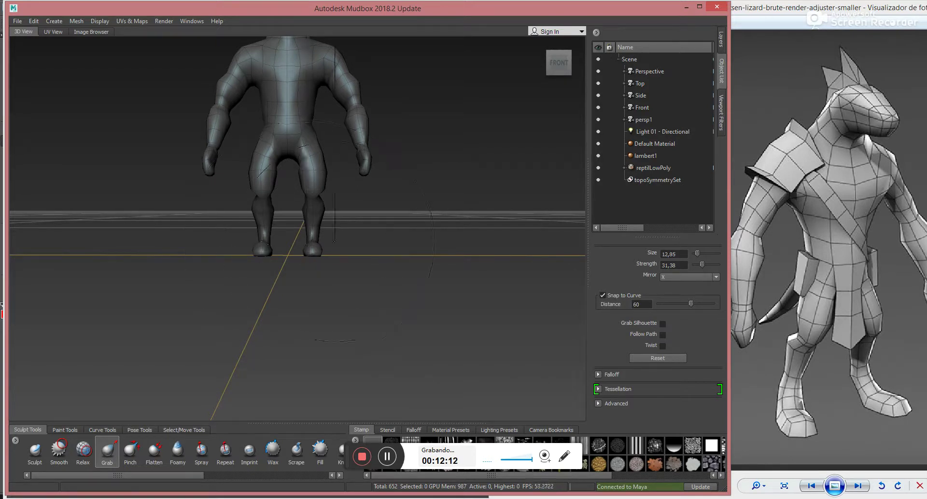
mouse_move(305, 244)
mouse_down()
mouse_move(382, 279)
mouse_move(286, 276)
mouse_up()
alt+right_drag(291, 261, 307, 273)
alt+middle_drag(290, 309, 321, 271)
alt+right_drag(321, 271, 344, 284)
Resize the Grab brush, reshape the lower legs and ankles, and stretch out the feet.
key(b)
mouse_move(318, 230)
mouse_down()
mouse_move(281, 225)
mouse_move(247, 205)
mouse_up()
drag(313, 253, 300, 252)
drag(383, 245, 394, 260)
mouse_move(368, 173)
mouse_down()
mouse_move(356, 129)
mouse_move(386, 106)
mouse_up()
key(b)
mouse_move(340, 139)
mouse_down()
mouse_move(352, 133)
mouse_move(368, 180)
mouse_up()
mouse_move(390, 238)
mouse_down()
mouse_move(386, 245)
mouse_move(448, 246)
mouse_up()
mouse_move(379, 258)
mouse_down()
mouse_move(380, 266)
mouse_move(454, 265)
mouse_move(458, 276)
mouse_up()
Refine the outline of the feet from above and from the front with the Grab brush at size 2.15.
mouse_move(326, 221)
alt+mouse_down()
mouse_move(291, 235)
mouse_move(322, 222)
alt+mouse_up()
alt+drag(423, 241, 332, 270)
drag(385, 250, 372, 240)
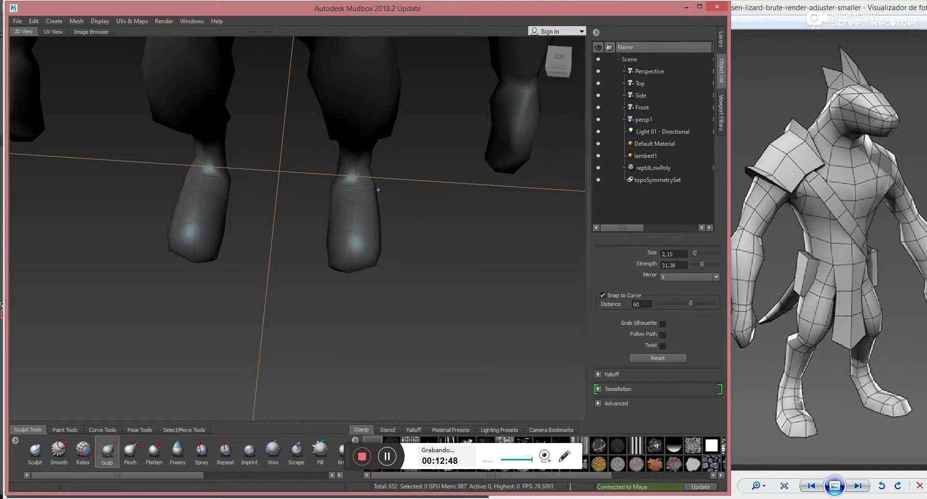
key(shift)
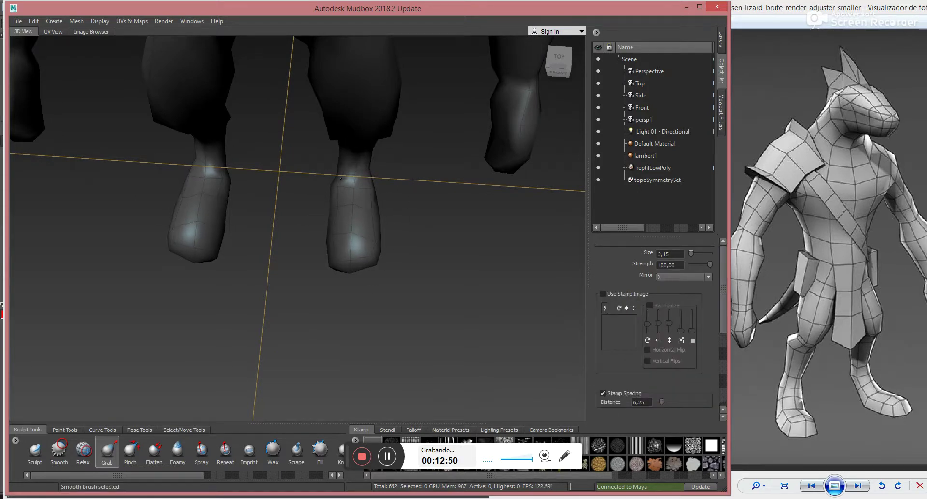
alt+drag(387, 225, 387, 206)
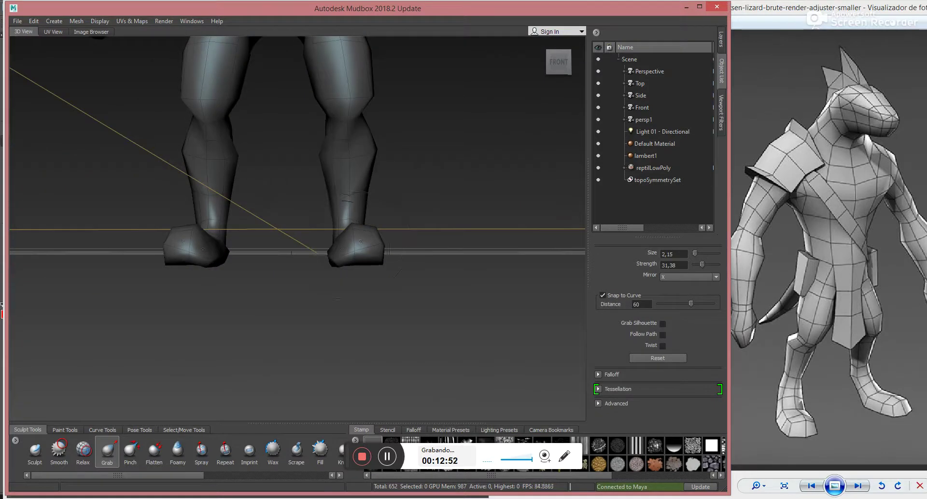
drag(341, 250, 328, 228)
drag(370, 252, 368, 258)
From the front, shape the knees and inner calves, reducing the Grab brush to 1.20.
alt+drag(335, 164, 334, 172)
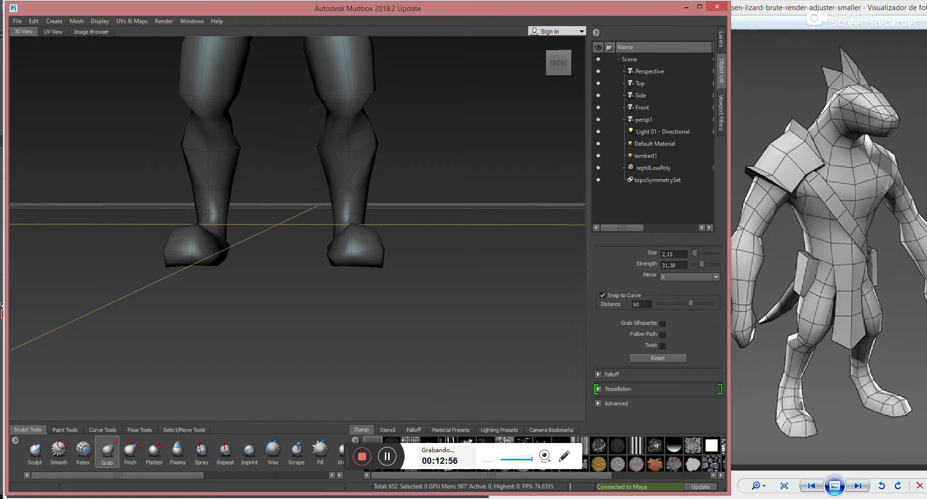
drag(319, 148, 333, 130)
key(b)
drag(330, 183, 320, 189)
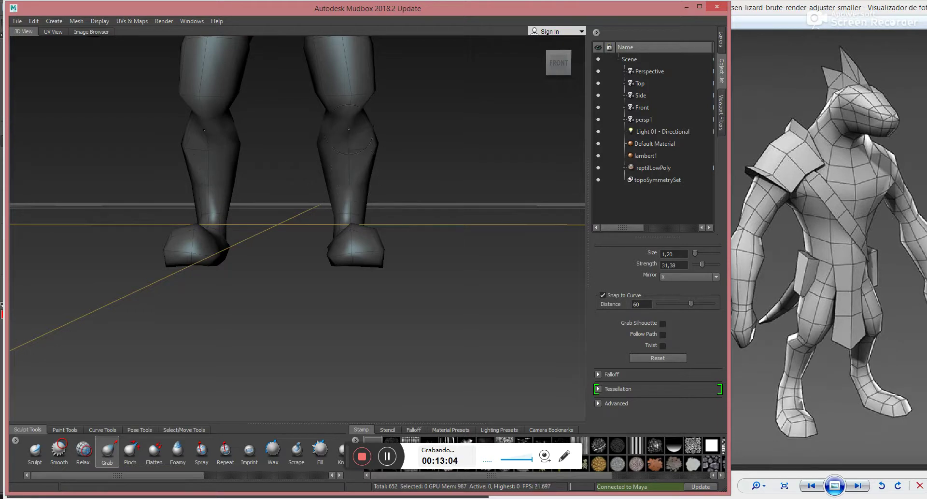
Reshape the inner thighs and hips with the Grab brush at size 2.59, smoothing the groin area.
alt+right_drag(383, 134, 295, 67)
alt+middle_drag(295, 67, 333, 167)
key(b)
mouse_move(350, 187)
mouse_down()
mouse_move(371, 187)
mouse_move(350, 183)
mouse_up()
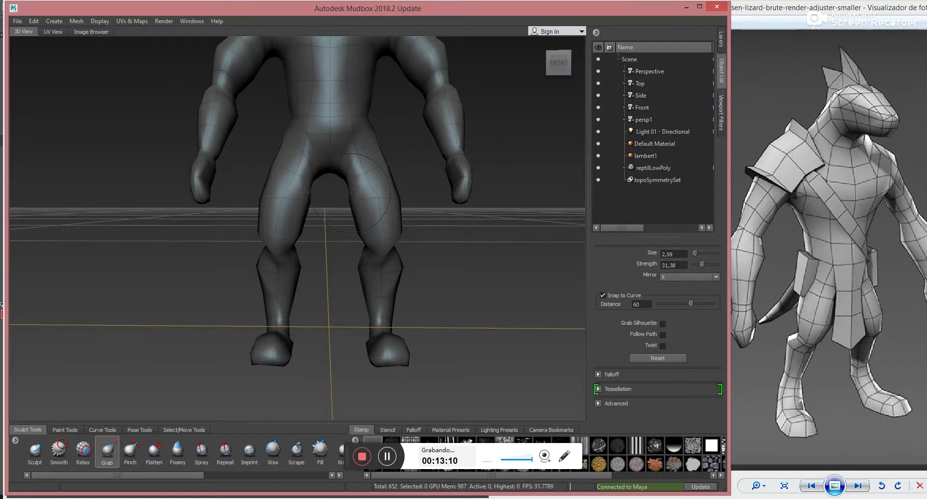
key(shift)
mouse_move(344, 168)
shift+mouse_down()
mouse_move(348, 180)
mouse_move(338, 157)
mouse_move(304, 177)
shift+mouse_up()
key(shift)
mouse_move(387, 160)
alt+mouse_down()
mouse_move(301, 200)
mouse_move(333, 213)
alt+mouse_up()
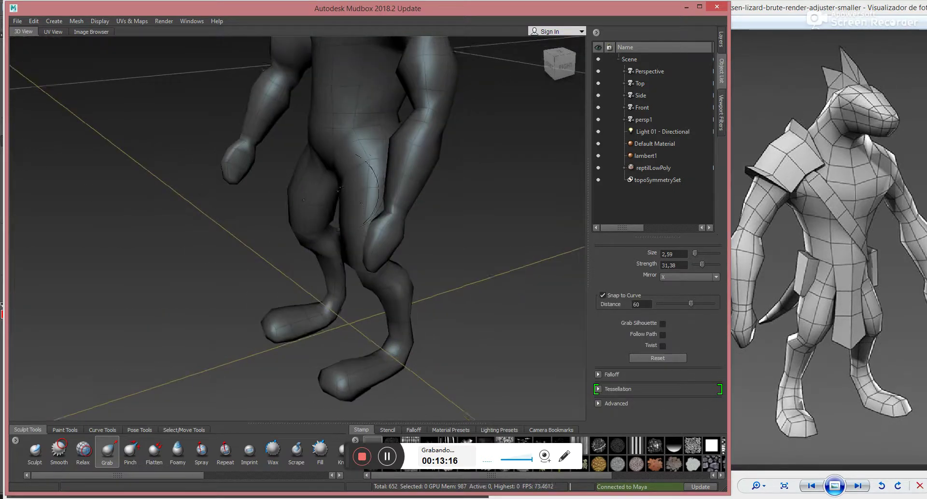
mouse_move(367, 163)
mouse_down()
mouse_move(372, 154)
mouse_move(356, 180)
mouse_up()
From the front, reduce the Grab brush to 2.11, undo the last two chest strokes and reshape the pectorals again.
mouse_move(319, 261)
alt+mouse_down()
mouse_move(364, 234)
mouse_move(313, 154)
mouse_move(281, 144)
mouse_move(286, 117)
alt+mouse_up()
alt+middle_drag(286, 117, 327, 217)
alt+drag(328, 193, 279, 158)
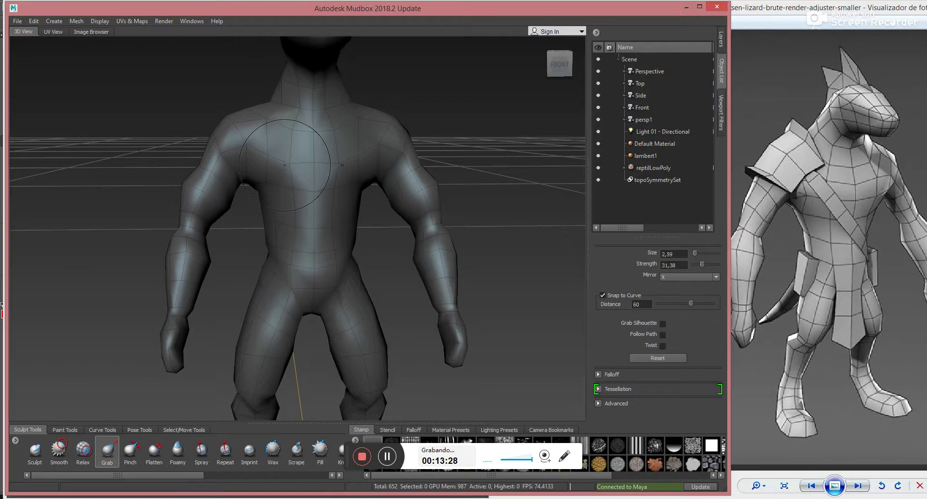
drag(252, 210, 273, 154)
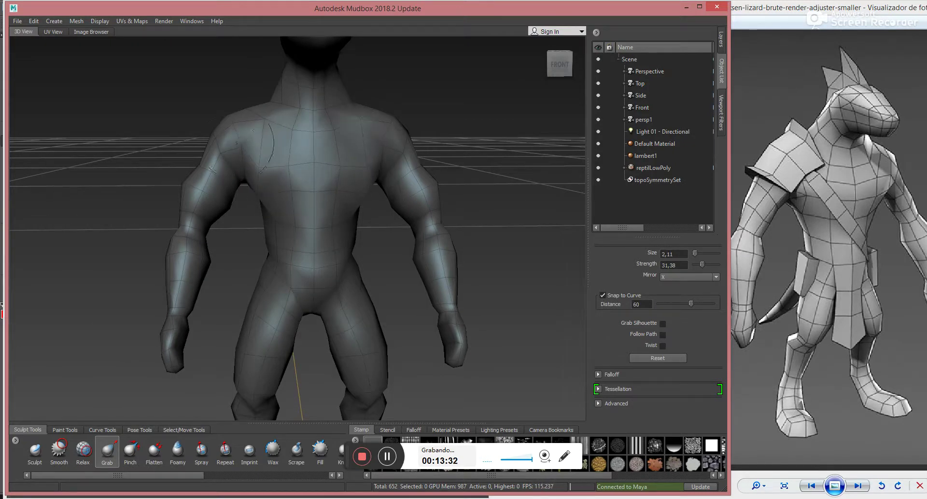
alt+drag(241, 141, 261, 129)
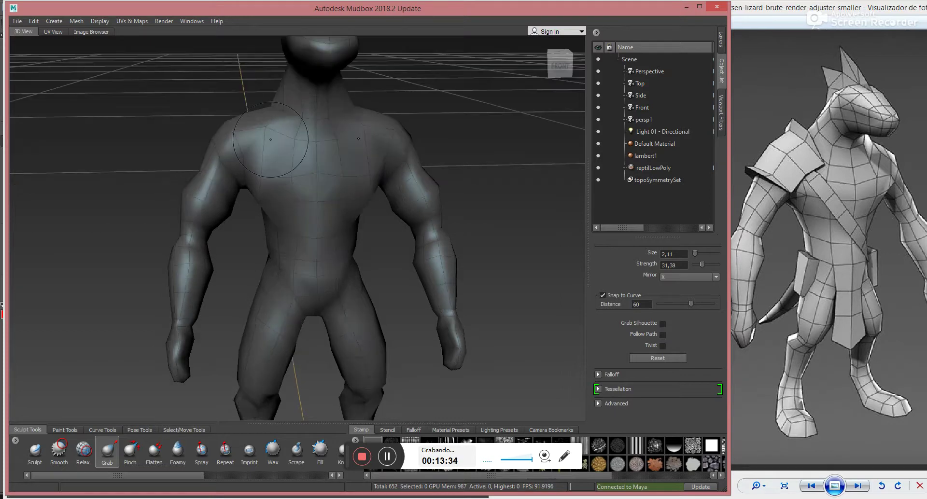
key(ctrl+z)
key(ctrl+z)
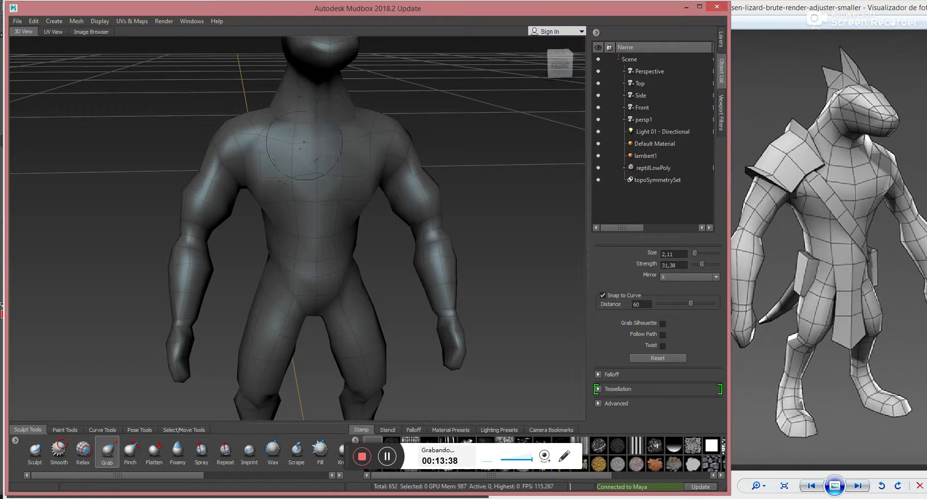
drag(275, 135, 279, 155)
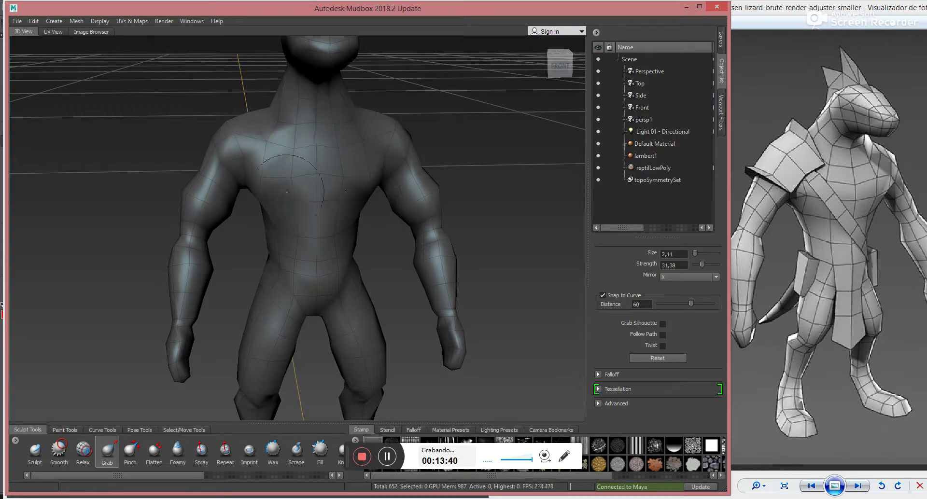
From behind, reshape the upper back and waist with the Grab brush, starting at size 3.50.
alt+drag(319, 225, 407, 159)
alt+right_drag(408, 159, 353, 169)
alt+drag(353, 188, 360, 172)
mouse_move(268, 309)
alt+mouse_down()
mouse_move(299, 261)
mouse_move(282, 257)
mouse_move(362, 242)
alt+mouse_up()
key(b)
alt+right_drag(309, 236, 352, 236)
alt+middle_drag(277, 154, 353, 239)
alt+drag(352, 239, 372, 227)
alt+middle_drag(372, 232, 268, 135)
alt+right_drag(266, 156, 297, 155)
alt+middle_drag(297, 156, 351, 208)
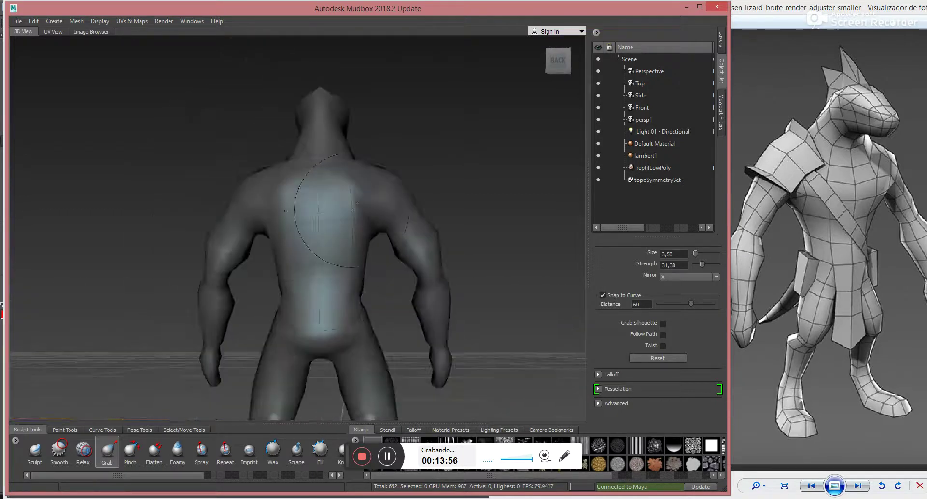
key(b)
mouse_move(346, 193)
mouse_down()
mouse_move(344, 183)
mouse_move(324, 189)
mouse_up()
drag(355, 215, 344, 221)
mouse_move(348, 251)
mouse_down()
mouse_move(334, 256)
mouse_move(335, 283)
mouse_up()
Broaden the upper back and shape the base of the neck with the Grab brush at sizes 6.60 and 3.39.
key(b)
mouse_move(353, 218)
mouse_down()
mouse_move(343, 219)
mouse_move(387, 208)
mouse_move(363, 229)
mouse_move(375, 235)
mouse_move(379, 259)
mouse_up()
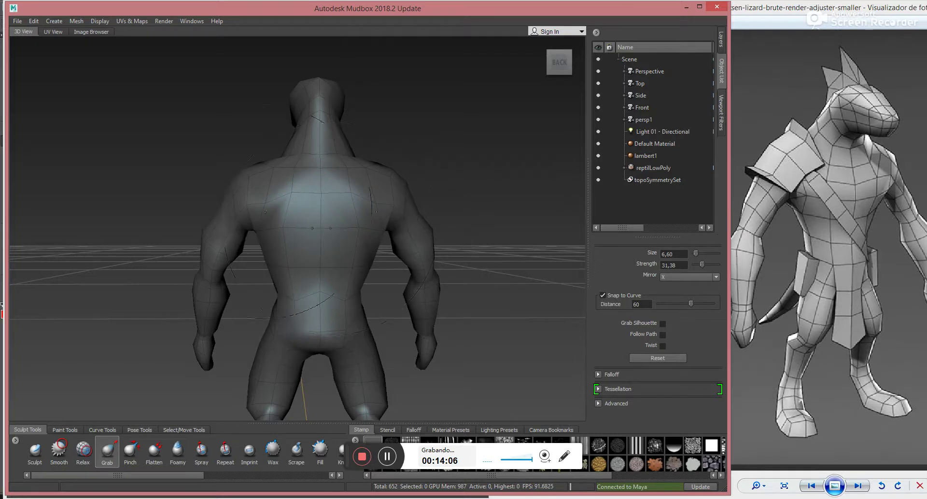
mouse_move(321, 176)
mouse_down()
mouse_move(290, 177)
mouse_move(338, 202)
mouse_move(298, 157)
mouse_move(281, 156)
mouse_up()
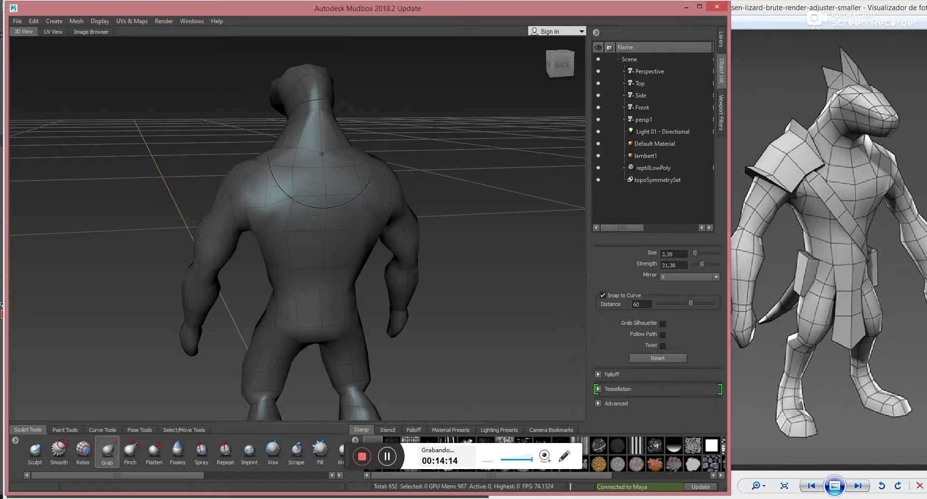
alt+drag(314, 183, 333, 201)
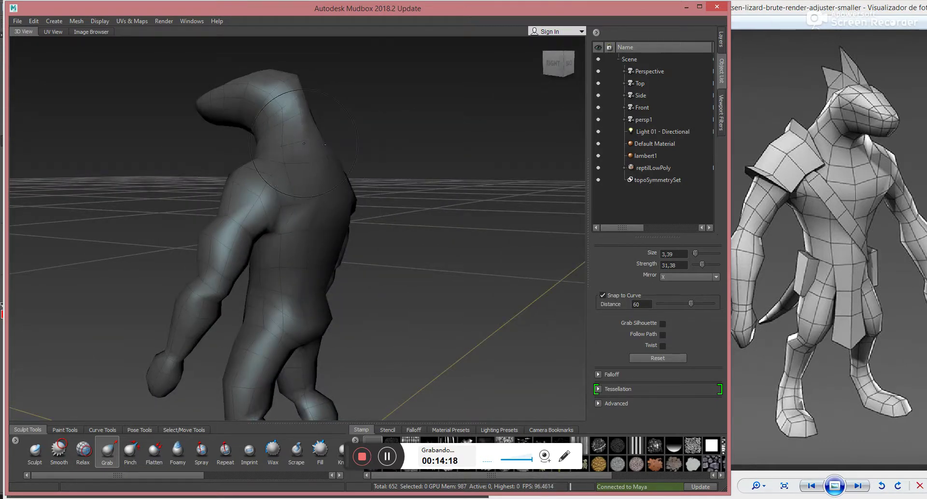
Smooth and reshape the buttocks at size 2.57, and refine the backs of the thighs with the Grab brush at 1.46.
mouse_move(340, 237)
alt+mouse_down()
mouse_move(322, 286)
mouse_move(387, 319)
mouse_move(338, 301)
mouse_move(333, 314)
alt+mouse_up()
key(shift)
alt+drag(289, 346, 274, 314)
alt+middle_drag(273, 314, 274, 269)
mouse_move(273, 270)
alt+mouse_down()
mouse_move(276, 286)
mouse_move(264, 282)
mouse_move(273, 302)
alt+mouse_up()
key(b)
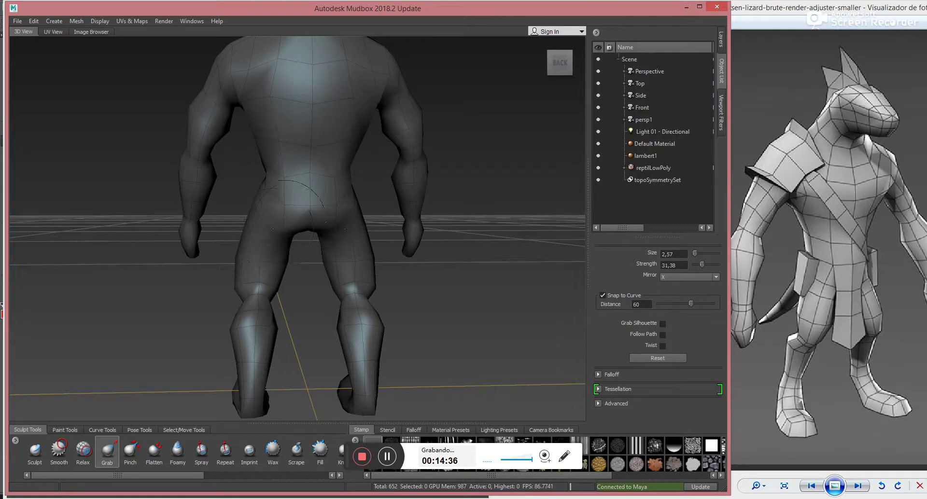
alt+drag(304, 218, 326, 187)
shift+drag(284, 209, 304, 230)
mouse_move(304, 290)
alt+mouse_down()
mouse_move(304, 264)
mouse_move(258, 227)
alt+mouse_up()
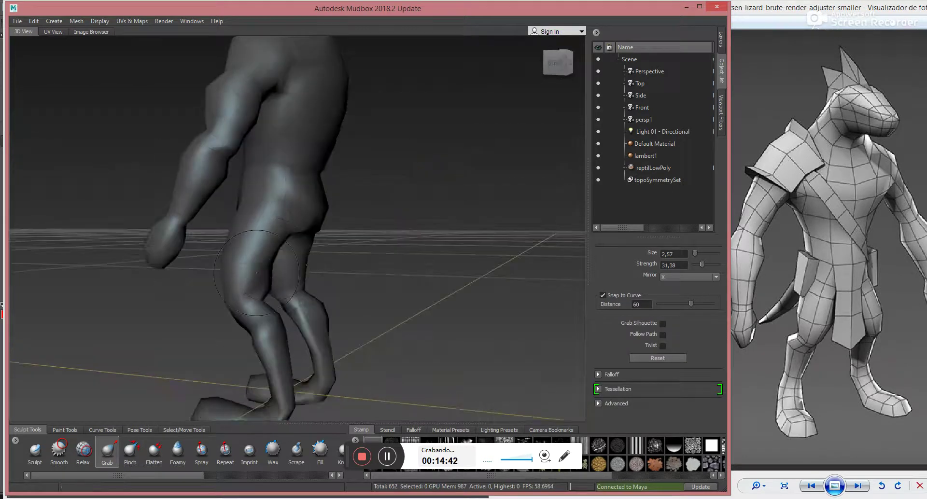
mouse_move(322, 283)
alt+mouse_down()
mouse_move(262, 295)
mouse_move(241, 278)
alt+mouse_up()
key(b)
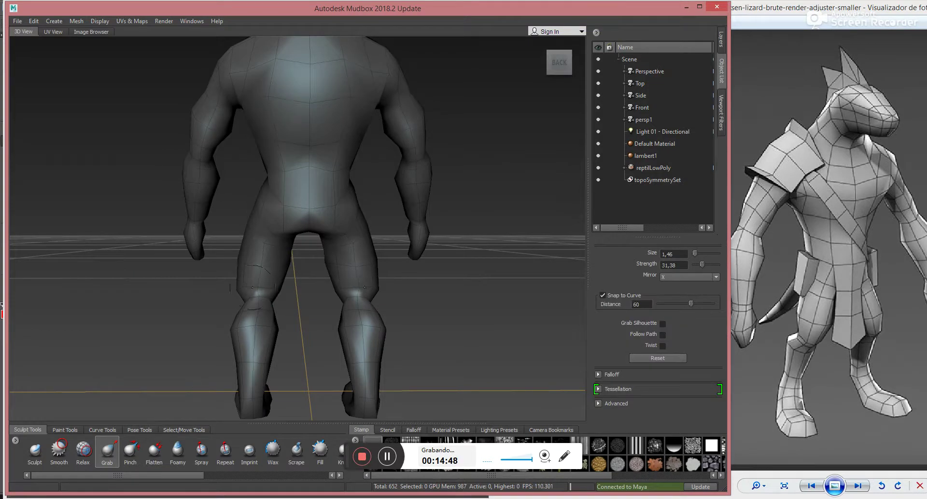
Define the shoulders from behind and the upper chest from the front with the Grab brush enlarged to 2.65.
alt+middle_drag(305, 185, 310, 310)
alt+drag(314, 227, 326, 211)
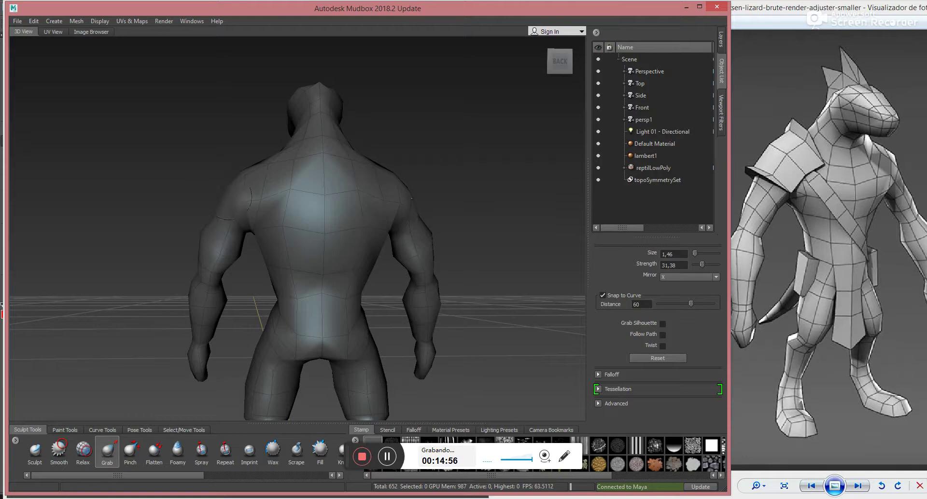
key(b)
mouse_move(230, 195)
mouse_down()
mouse_move(249, 194)
mouse_move(217, 178)
mouse_move(271, 224)
mouse_move(390, 223)
mouse_up()
alt+drag(228, 206, 334, 194)
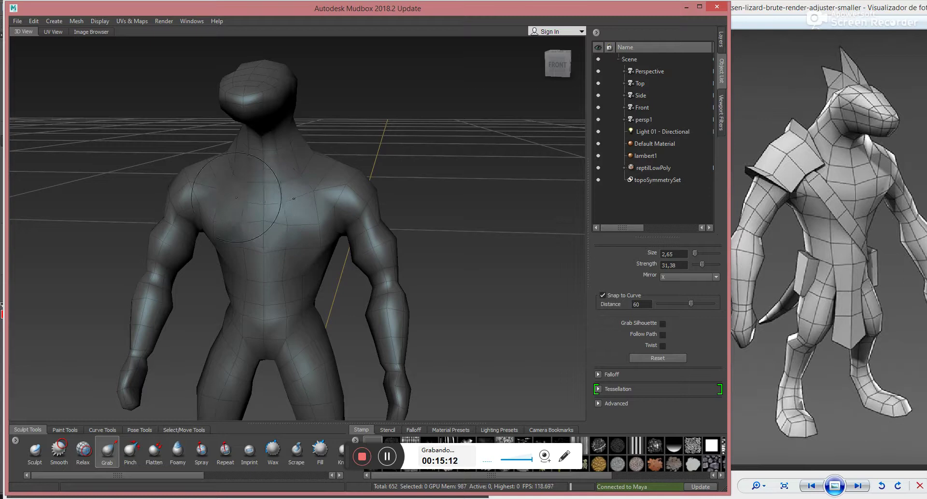
alt+drag(244, 192, 268, 159)
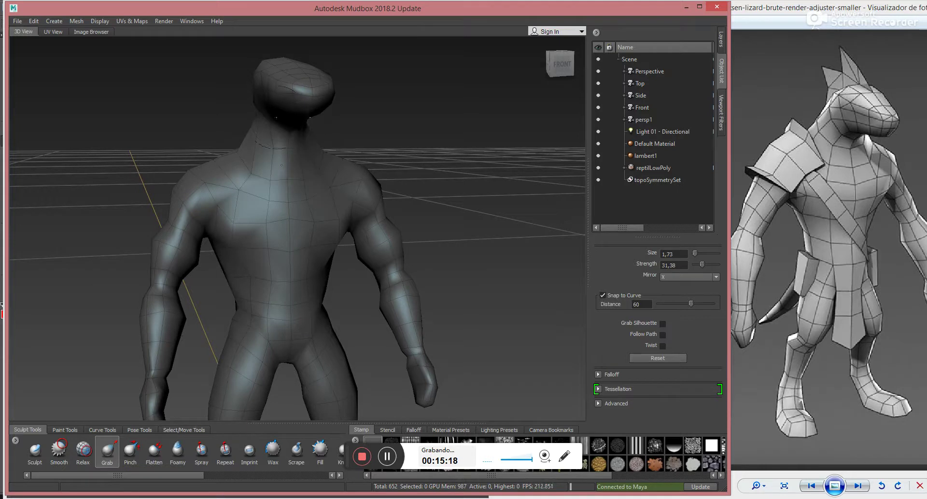
From the side, reshape the back of the head and neck with the Grab brush at size 3.26.
alt+middle_drag(281, 165, 314, 246)
alt+drag(314, 246, 262, 256)
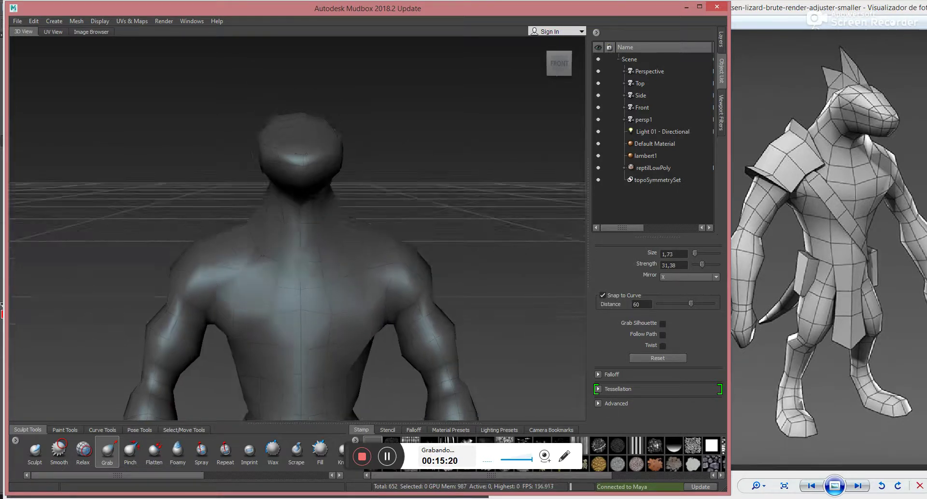
alt+drag(263, 131, 347, 112)
mouse_move(304, 152)
mouse_down()
mouse_move(350, 150)
mouse_move(366, 139)
mouse_move(353, 136)
mouse_move(375, 133)
mouse_move(387, 153)
mouse_move(330, 86)
mouse_up()
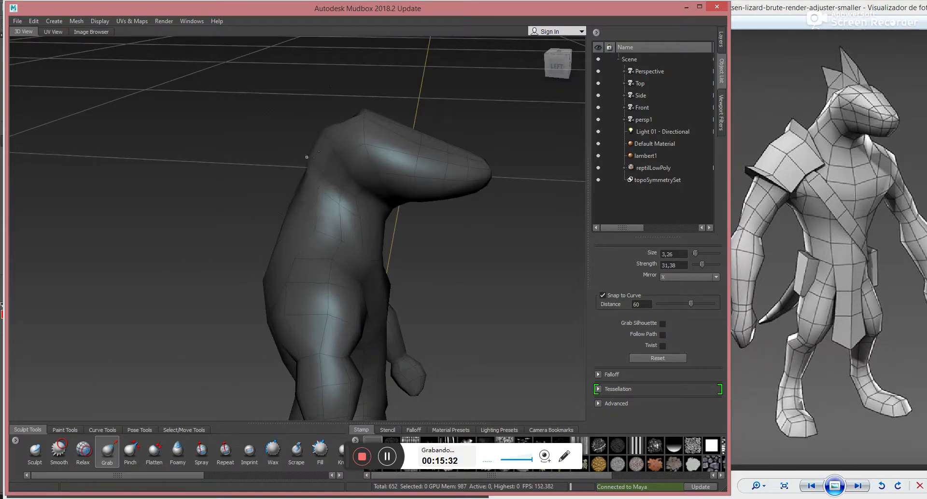
From behind, pull the sides of the neck outward below the head with the Grab brush at size 2.08.
alt+drag(325, 148, 380, 123)
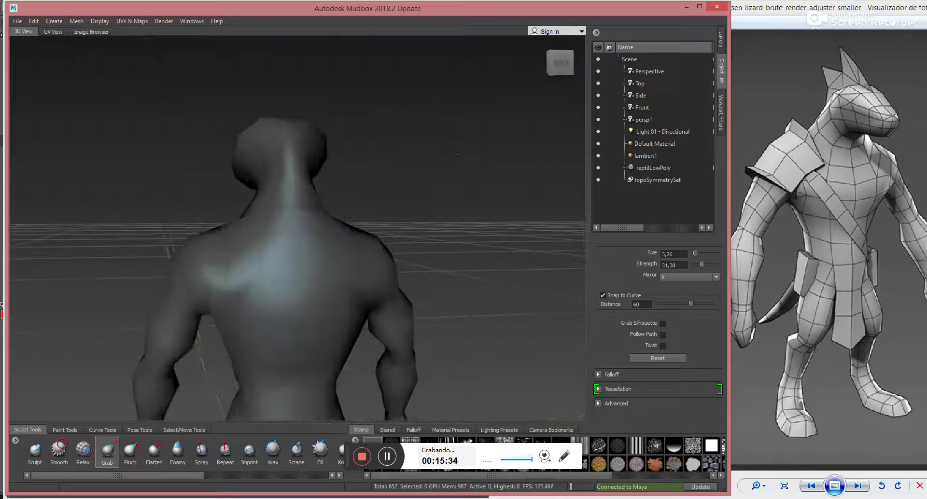
mouse_move(317, 157)
alt+mouse_down()
mouse_move(291, 168)
mouse_move(234, 152)
alt+mouse_up()
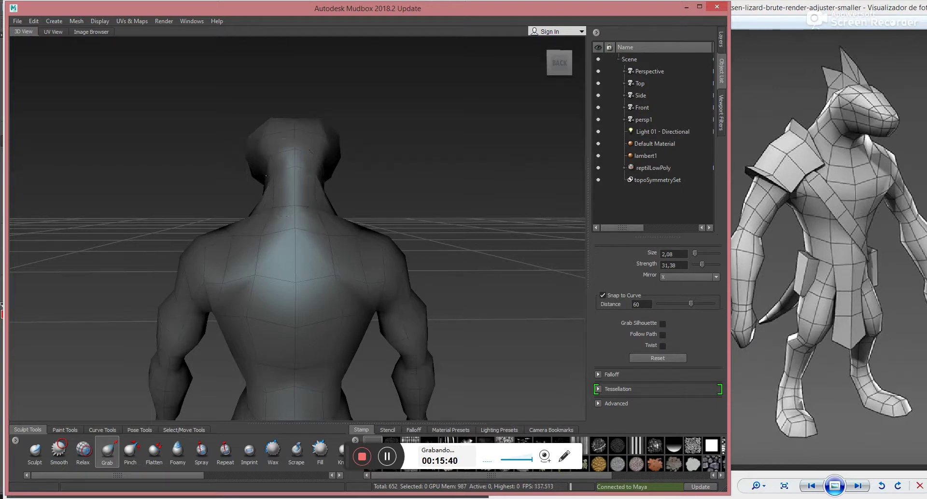
mouse_move(265, 176)
alt+mouse_down()
mouse_move(241, 177)
mouse_move(269, 183)
alt+mouse_up()
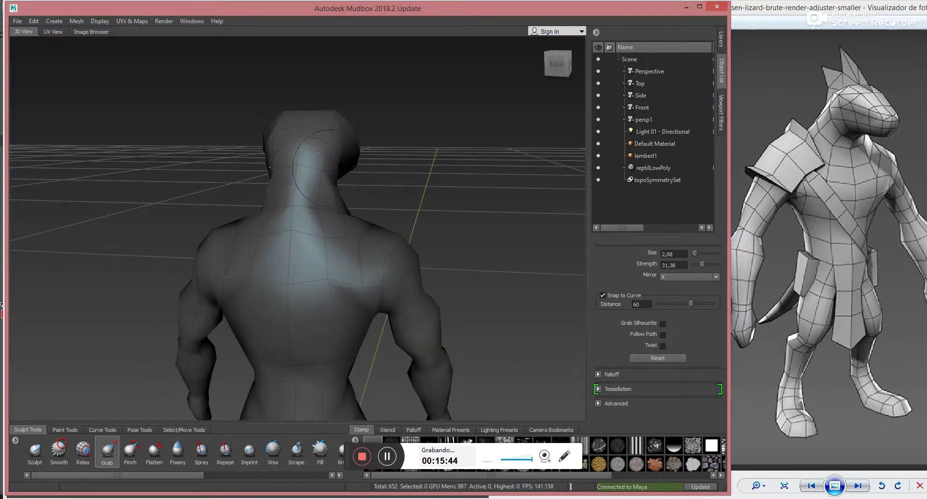
drag(320, 168, 329, 170)
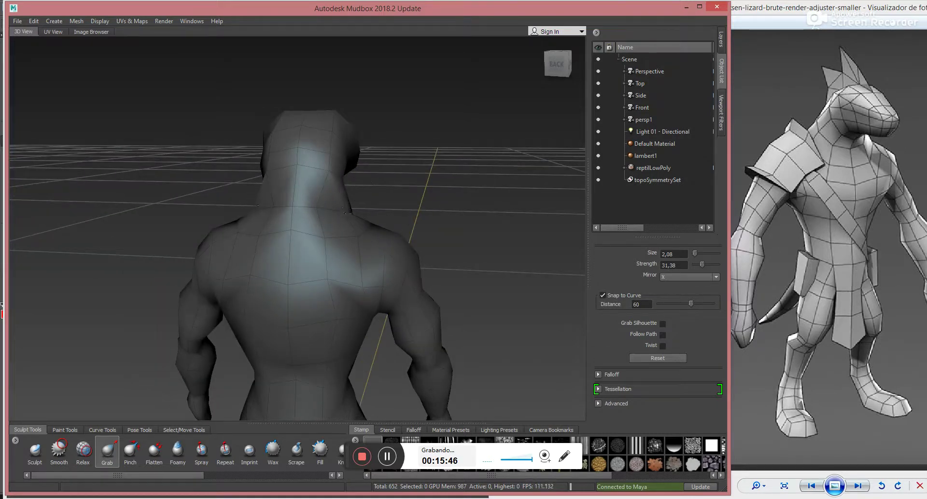
mouse_move(313, 197)
alt+mouse_down()
mouse_move(327, 164)
mouse_move(353, 159)
alt+mouse_up()
Undo the last snout stroke and shape the jaw from the front with the Grab brush at size 2.67.
key(shift)
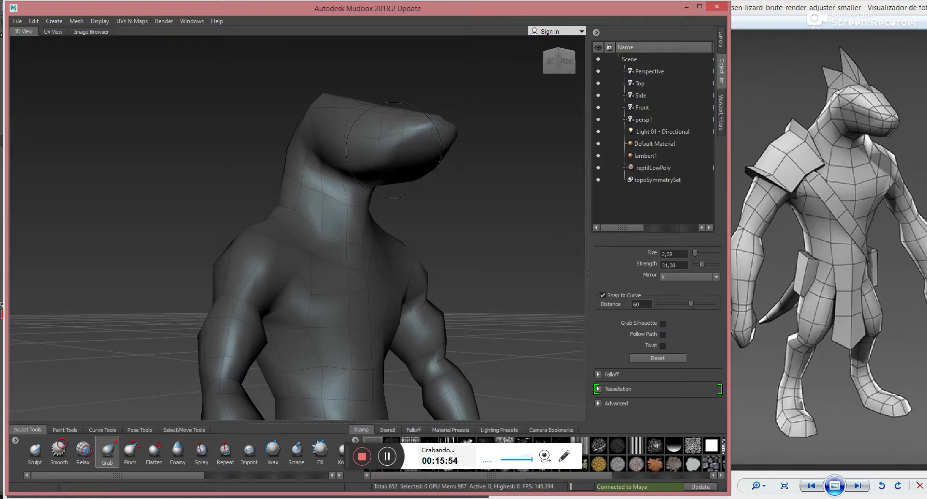
mouse_move(408, 157)
alt+mouse_down()
mouse_move(419, 133)
mouse_move(406, 103)
alt+mouse_up()
key(ctrl+z)
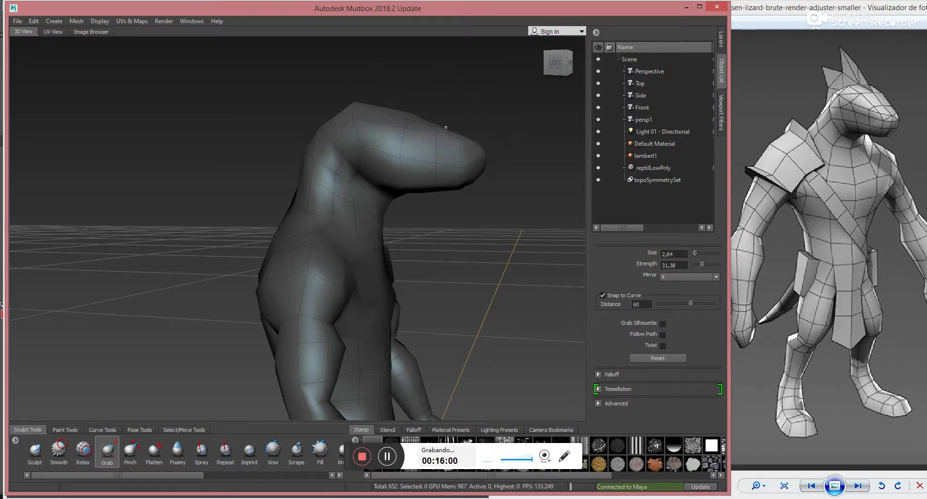
alt+drag(416, 147, 290, 147)
alt+drag(318, 177, 314, 172)
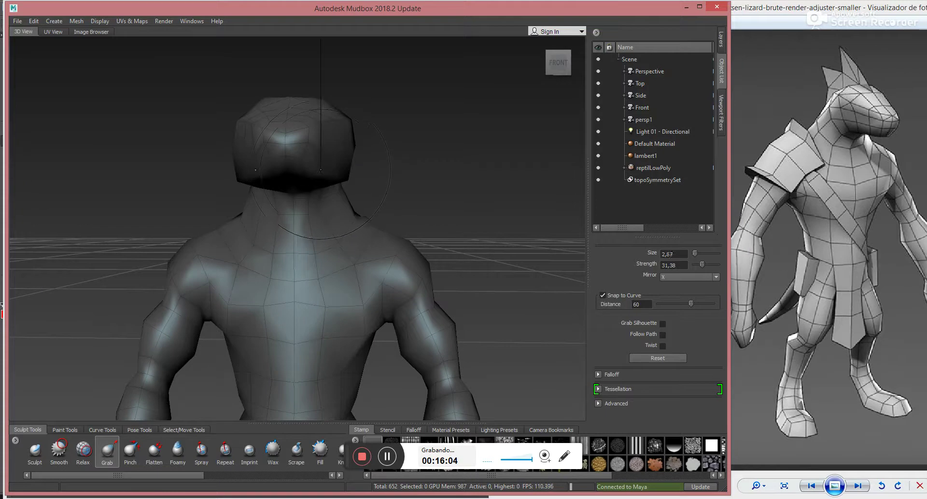
From the side, smooth the surface of the head and snout with the Smooth brush at size 2.38.
alt+drag(297, 171, 420, 152)
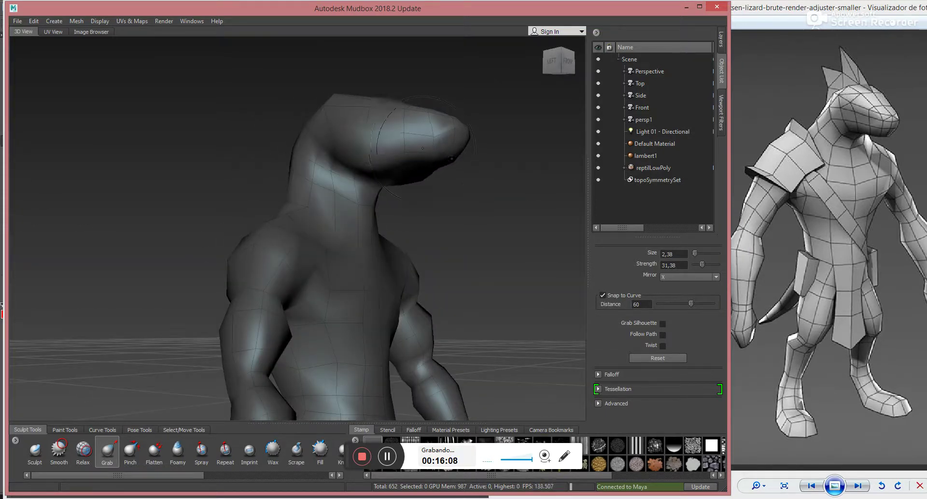
mouse_move(423, 148)
alt+mouse_down()
mouse_move(382, 113)
mouse_move(360, 133)
alt+mouse_up()
key(shift)
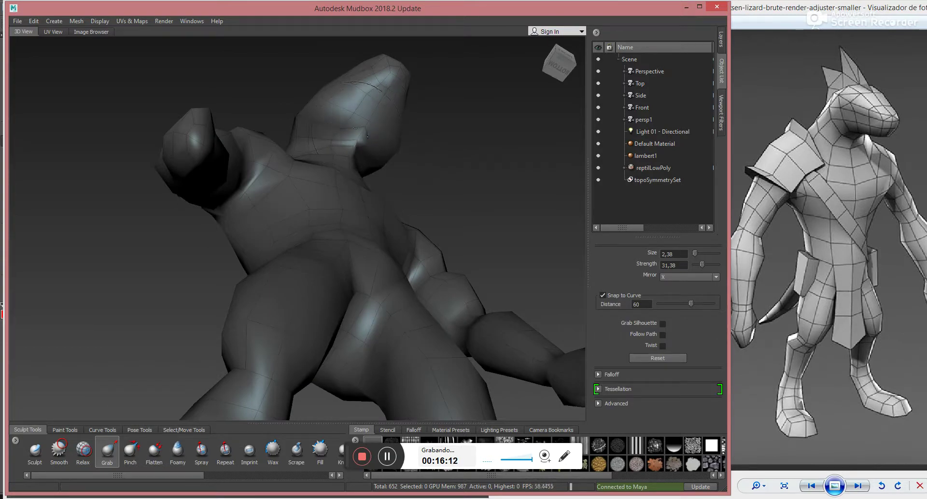
mouse_move(367, 137)
alt+mouse_down()
mouse_move(385, 135)
mouse_move(434, 186)
alt+mouse_up()
alt+middle_drag(434, 186, 336, 211)
alt+right_drag(336, 210, 386, 209)
mouse_move(386, 209)
alt+mouse_down()
mouse_move(379, 186)
mouse_move(286, 230)
alt+mouse_up()
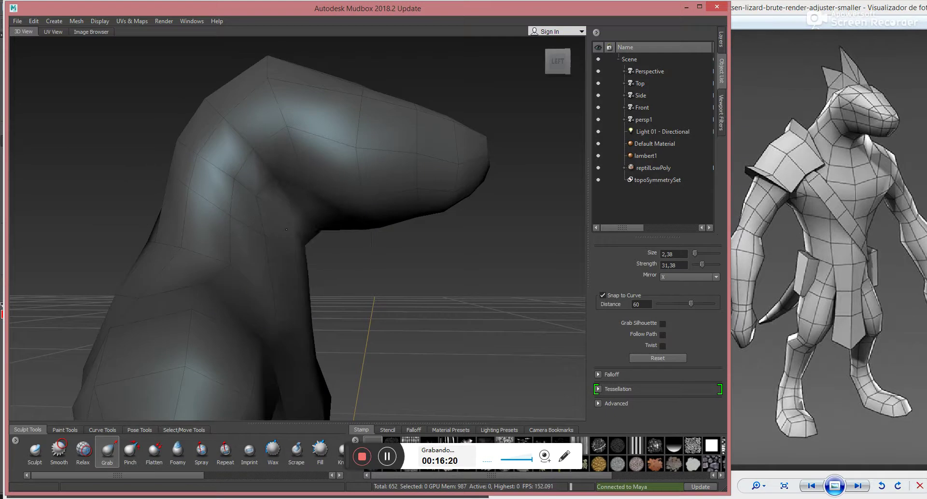
key(shift)
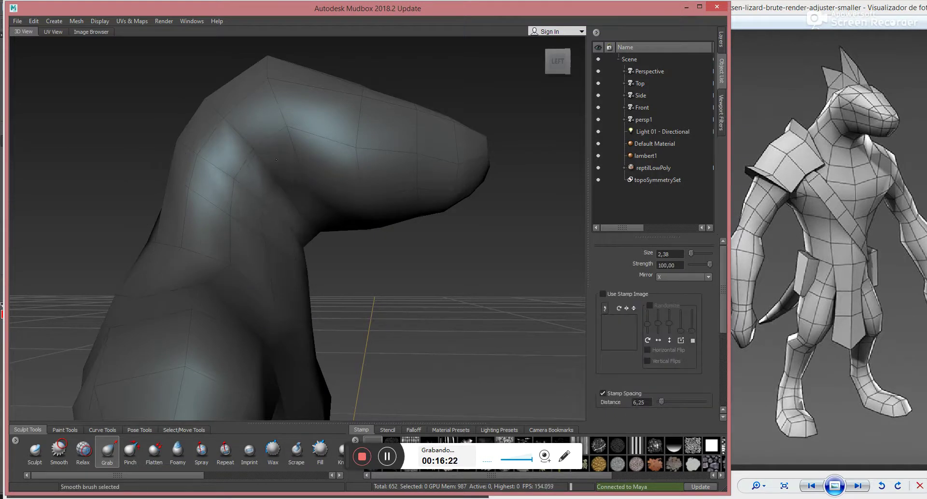
mouse_move(285, 121)
mouse_down()
mouse_move(289, 133)
mouse_move(331, 139)
mouse_up()
alt+middle_drag(331, 138, 229, 139)
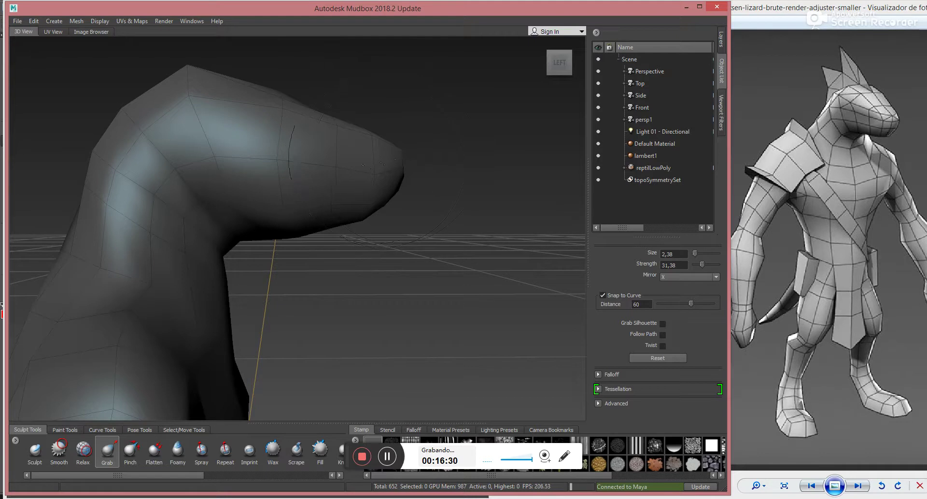
Enlarge the brush to 2.62 and smooth the front of the neck below the jaw.
alt+right_drag(370, 161, 305, 154)
key(b)
drag(249, 246, 237, 244)
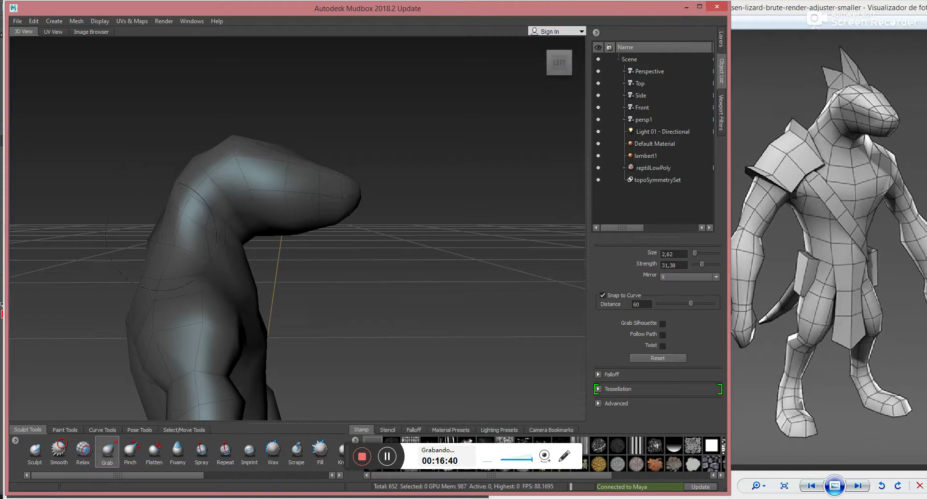
alt+drag(138, 277, 154, 279)
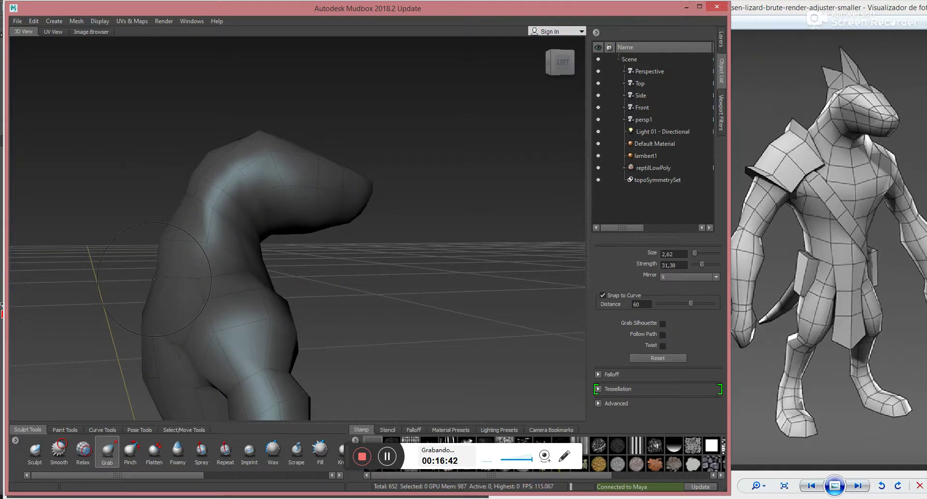
alt+drag(206, 244, 191, 213)
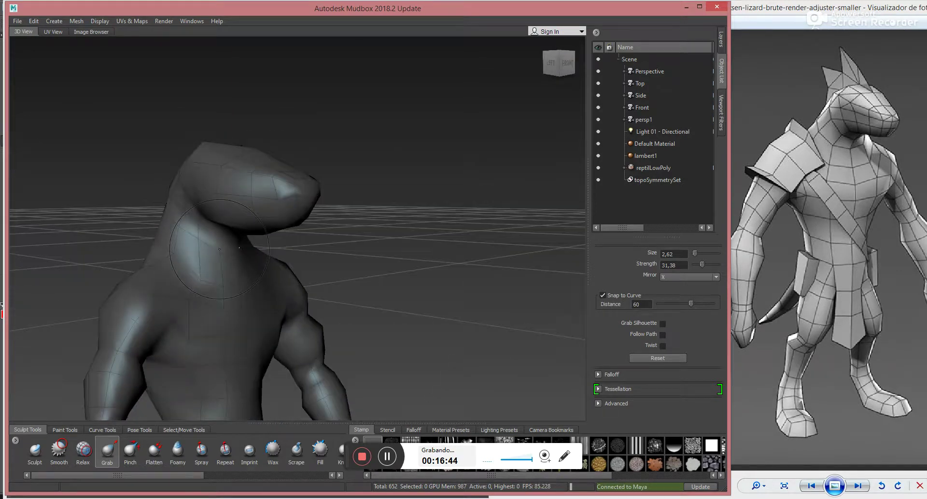
alt+middle_drag(192, 213, 223, 145)
alt+drag(315, 203, 254, 188)
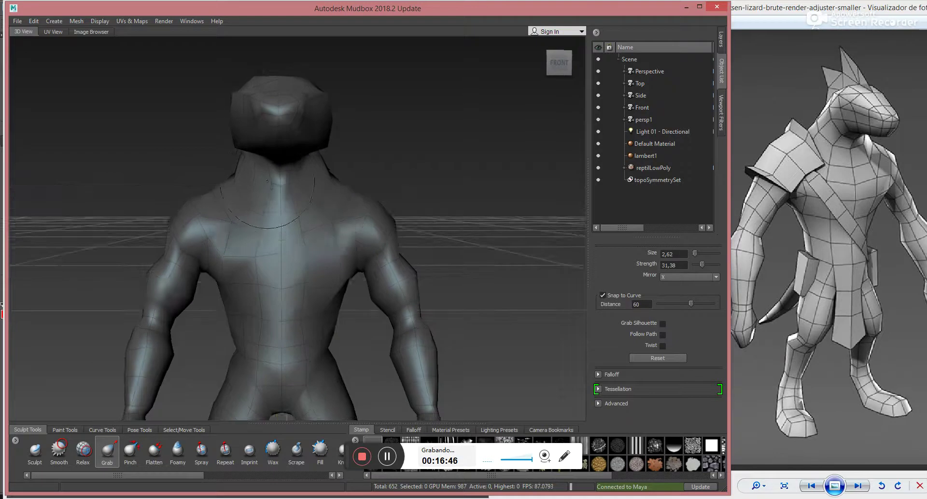
key(shift)
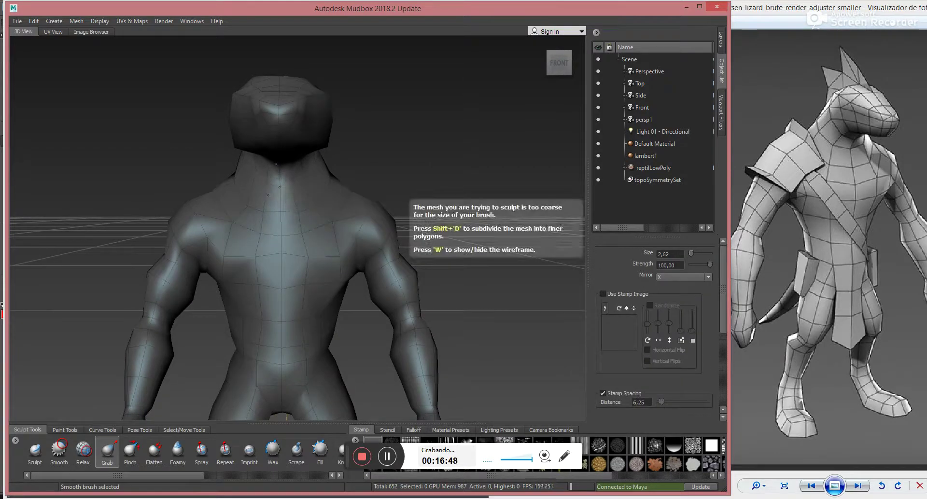
Examine the full body's proportions from behind, from the sides and from the front against the lizard reference.
alt+right_drag(278, 213, 317, 197)
alt+drag(320, 186, 202, 217)
alt+drag(420, 241, 295, 217)
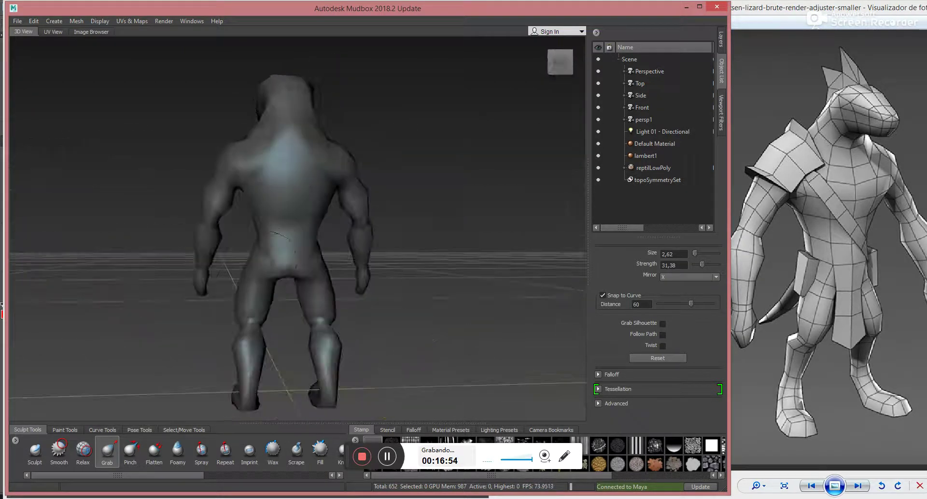
alt+right_drag(295, 271, 341, 310)
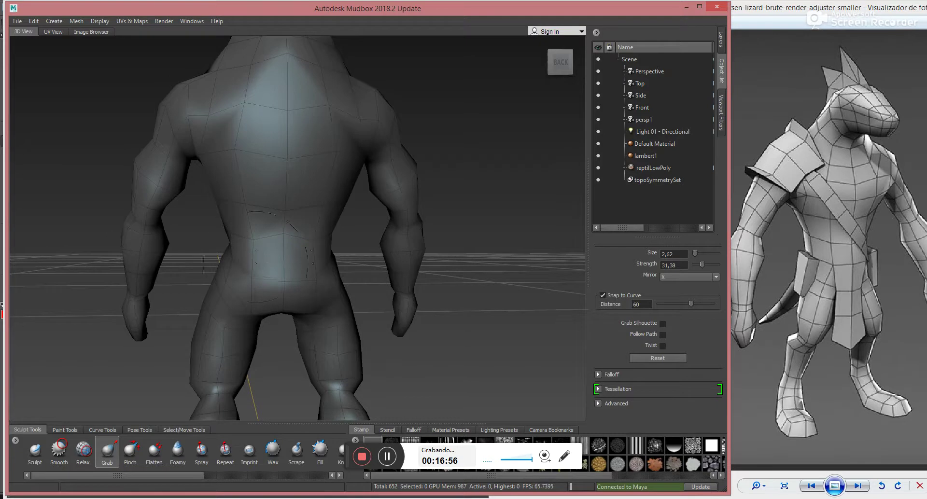
alt+drag(276, 251, 410, 234)
alt+right_drag(328, 231, 263, 177)
mouse_move(314, 229)
alt+mouse_down()
mouse_move(355, 198)
mouse_move(379, 213)
alt+mouse_up()
alt+right_drag(379, 213, 343, 209)
alt+drag(344, 209, 256, 307)
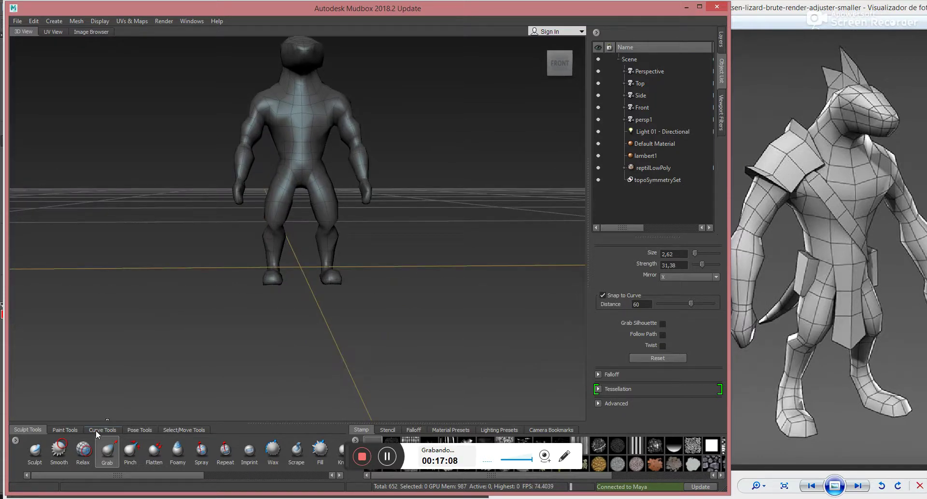
Place X-mirrored joints at the knees with the Create Joint tool, using interior placement and automatic weights.
click(70, 429)
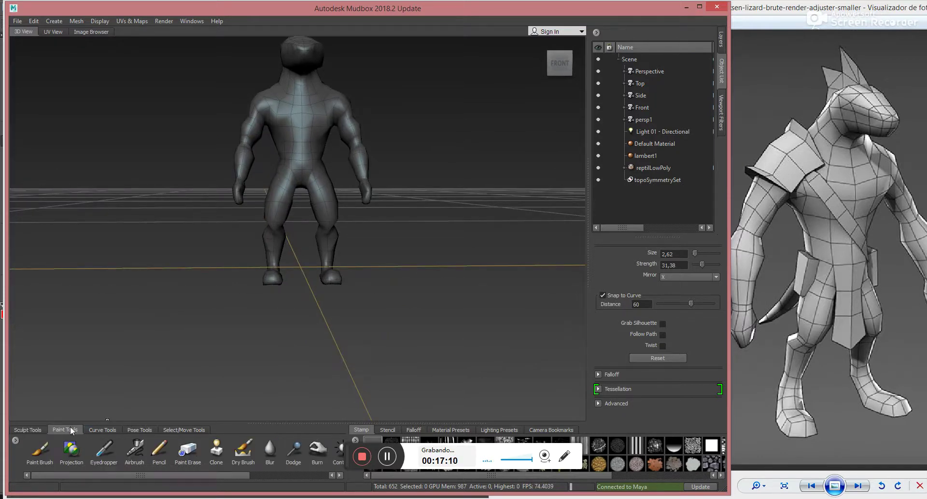
click(101, 431)
click(135, 432)
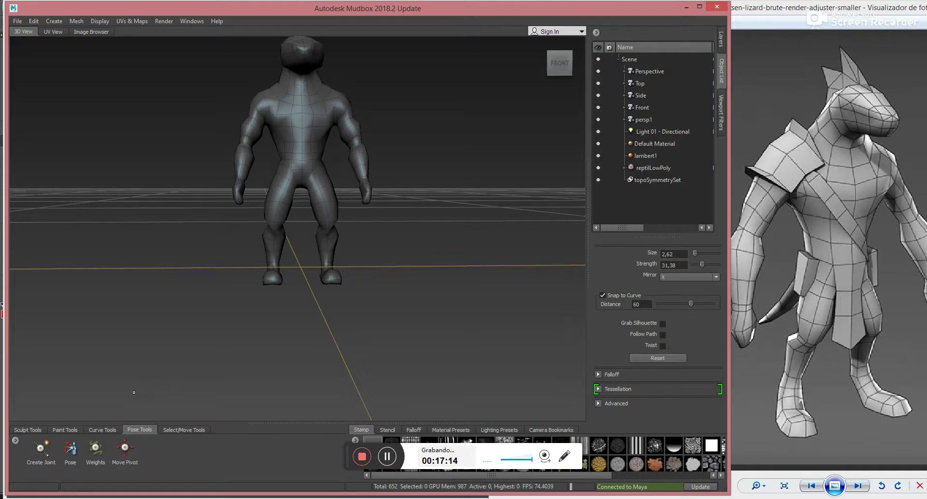
click(40, 450)
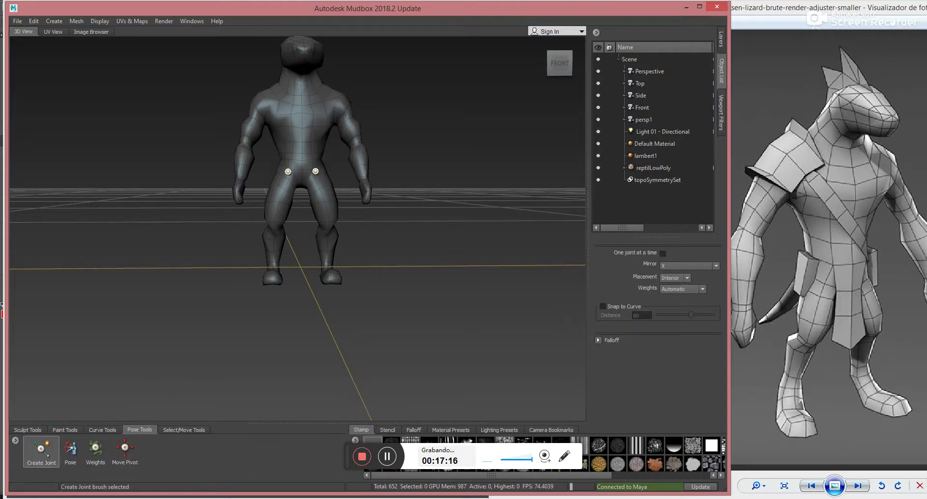
alt+drag(315, 174, 310, 179)
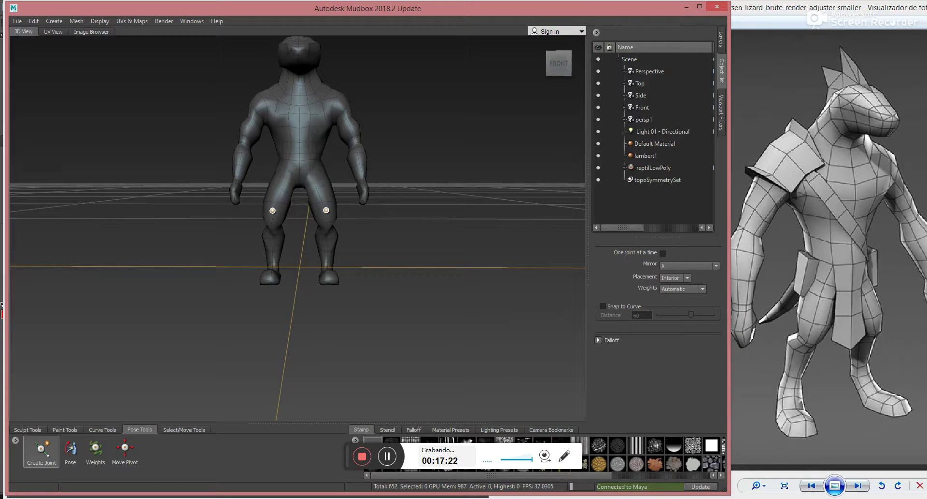
alt+drag(336, 228, 329, 275)
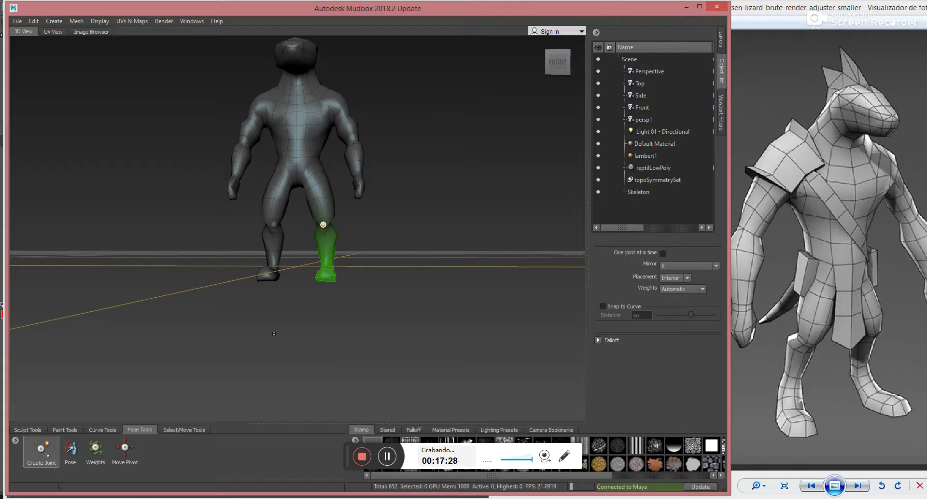
Try to pose the lower leg with the Pose tool and undo both the pose and the knee joints.
click(71, 450)
drag(331, 274, 336, 274)
key(ctrl+z)
key(ctrl+z)
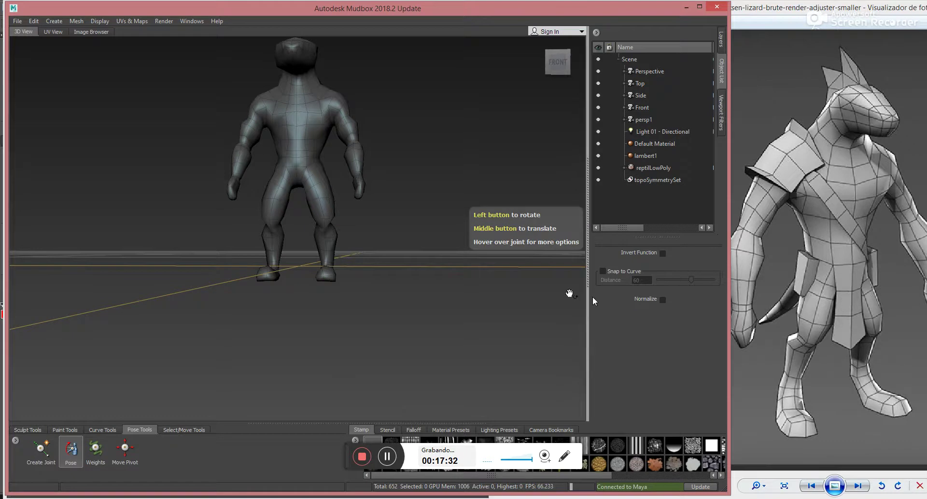
Set joint mirroring to X and create a hip joint on each leg with weights extending down to the feet.
click(40, 450)
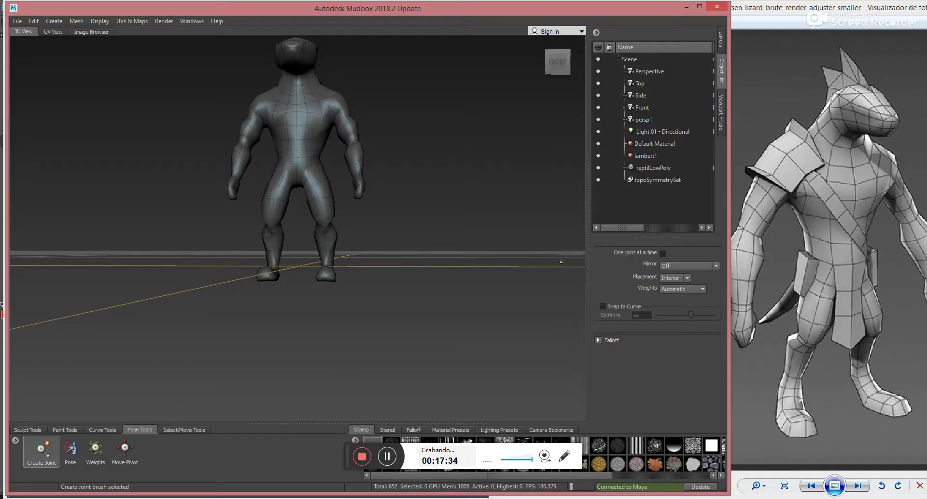
click(671, 264)
click(688, 277)
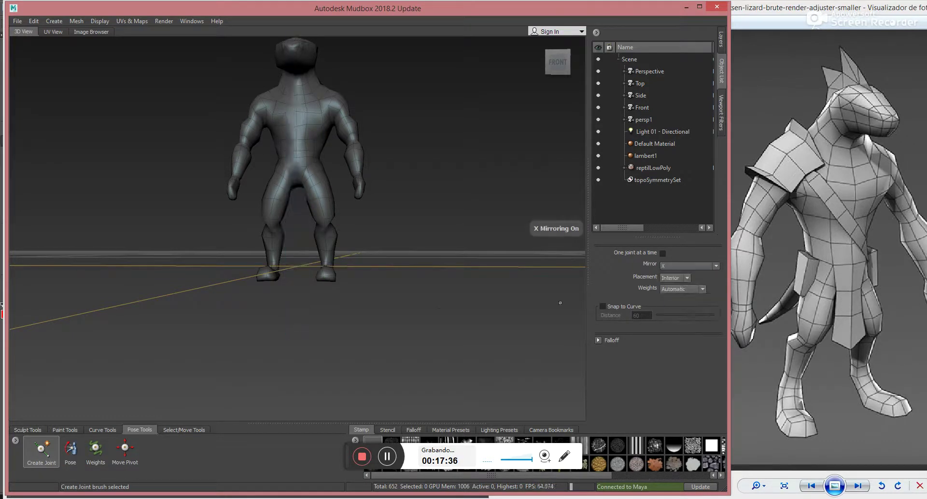
drag(280, 173, 267, 271)
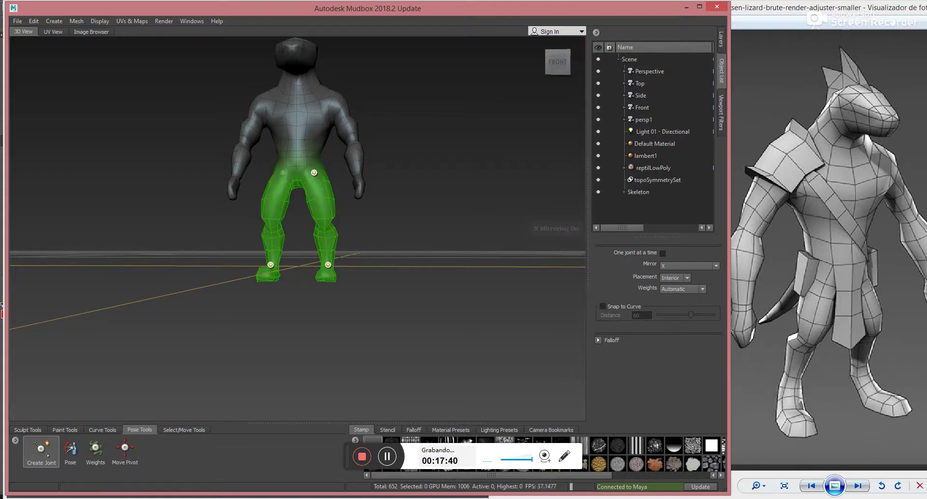
Try the Pose tool on the hip joints, toggling Invert Function on and off.
click(77, 452)
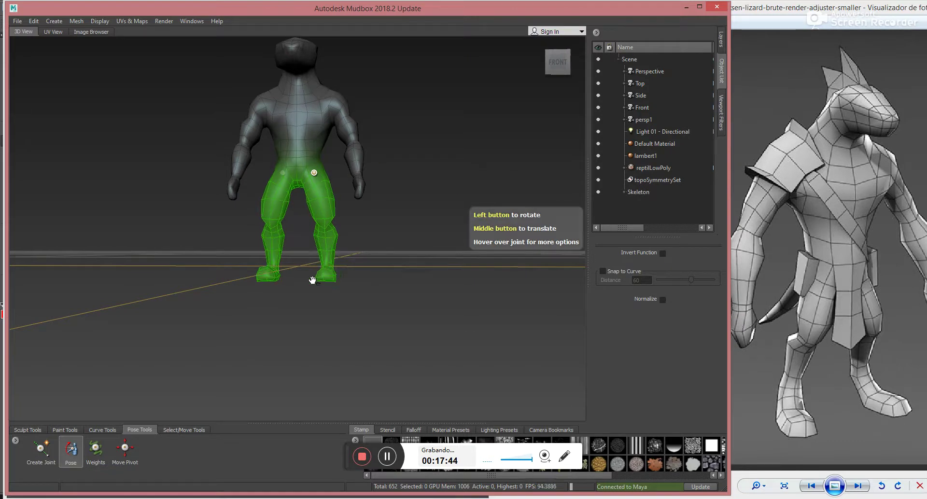
alt+drag(299, 288, 341, 321)
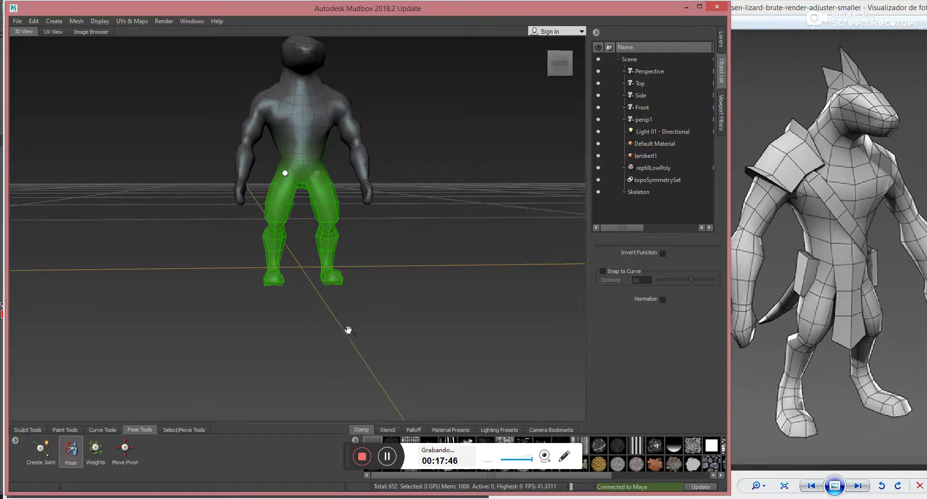
click(663, 253)
click(662, 252)
Choose the Move Pivot tool with X mirroring for the hip joints.
click(136, 456)
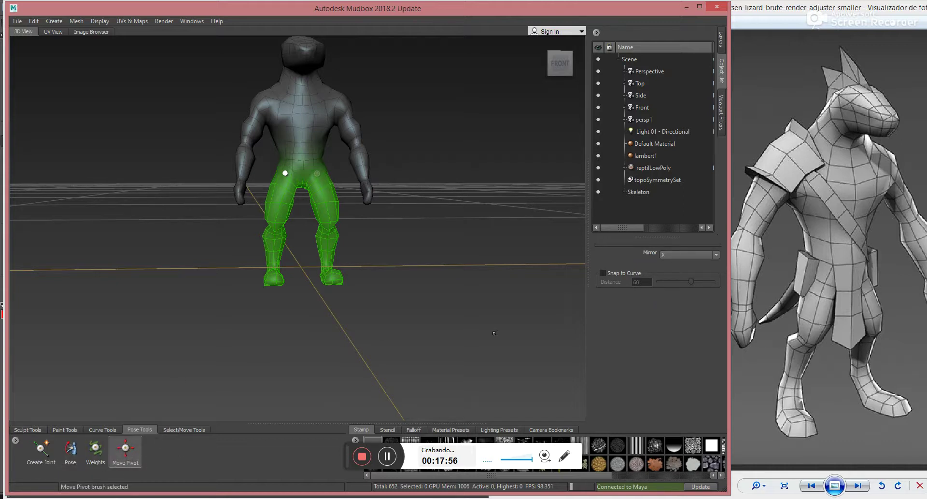
click(674, 252)
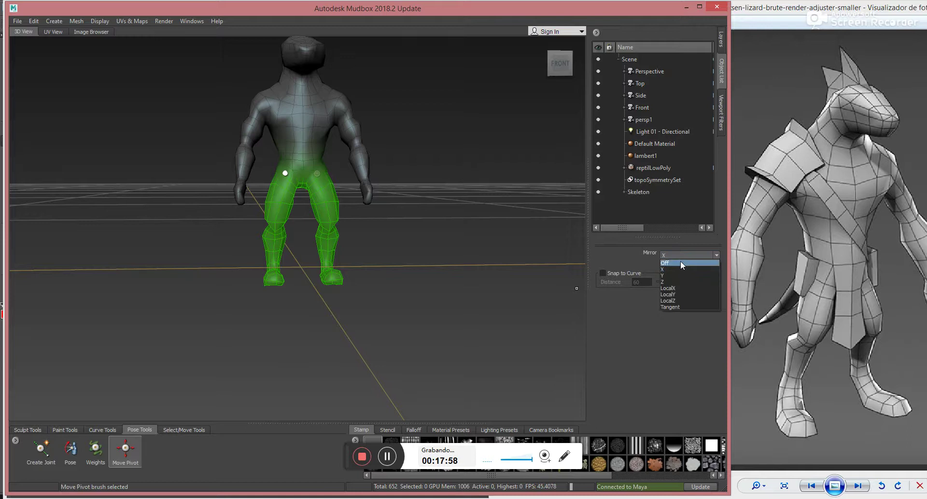
click(683, 269)
alt+drag(387, 256, 380, 250)
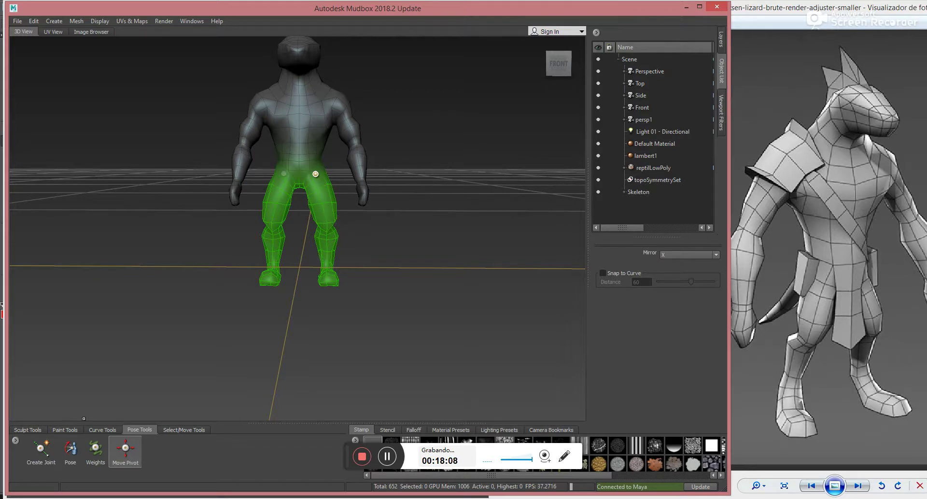
Try to add an X-mirrored joint on the thighs and switch to the Pose tool.
click(41, 449)
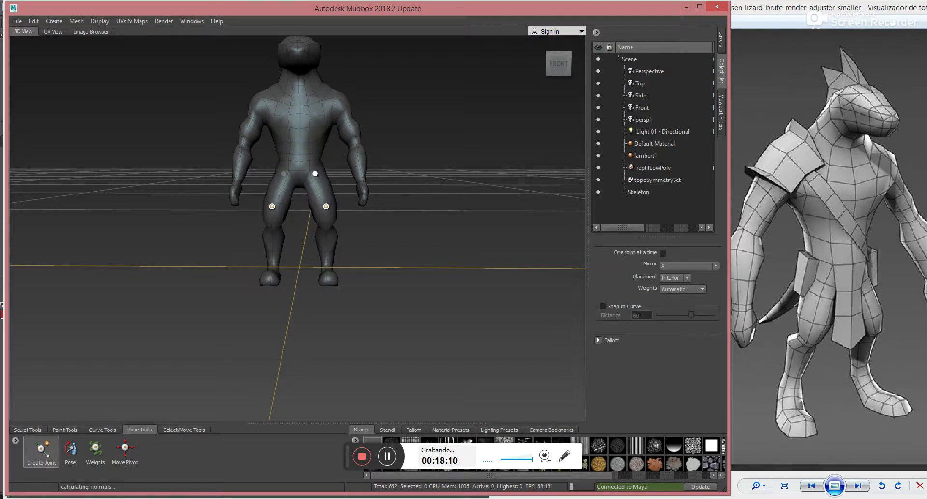
click(327, 207)
click(71, 456)
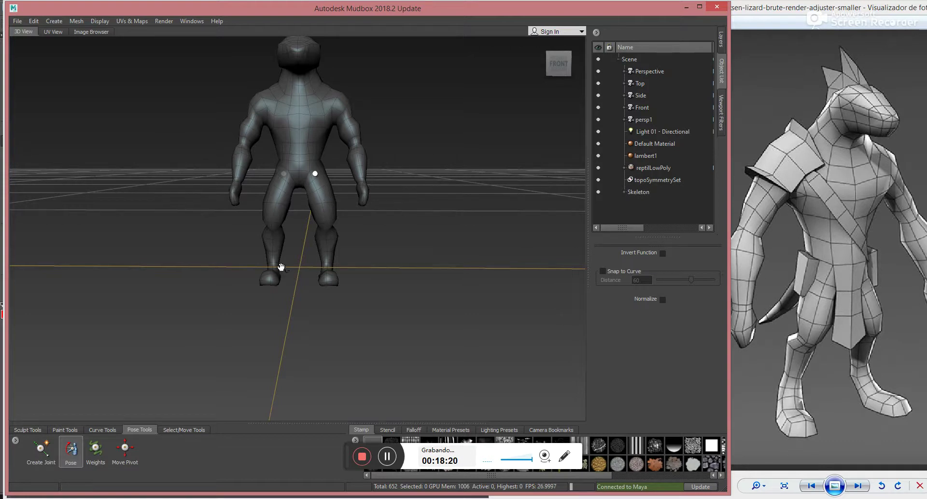
Try to add X-mirrored joints running from the hips down to the ankles and test them with the Pose tool.
click(41, 450)
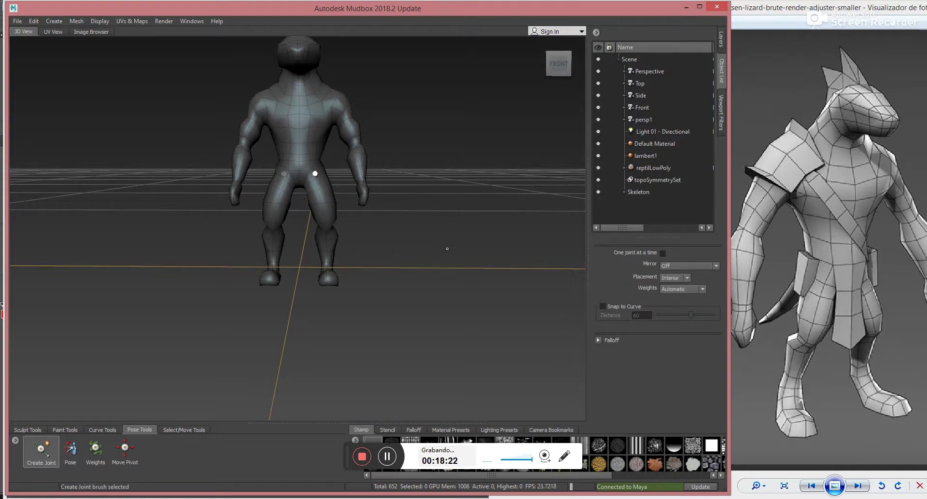
click(702, 266)
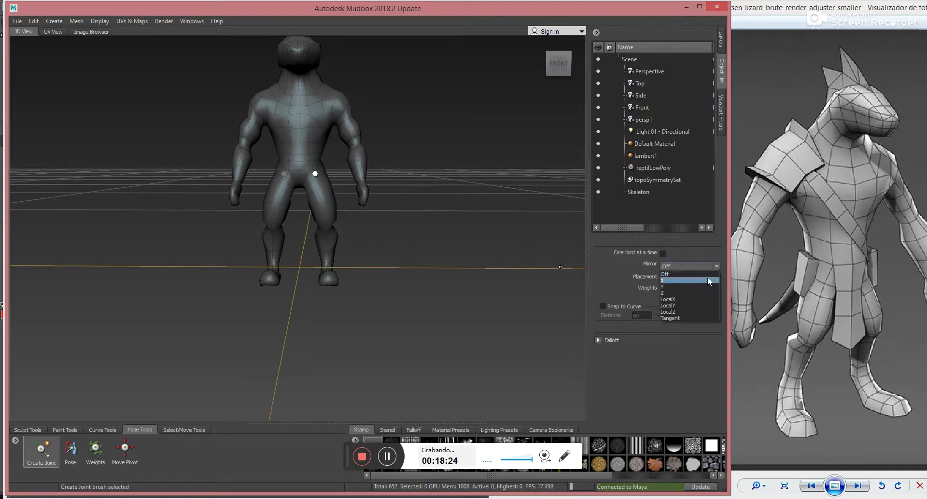
click(708, 277)
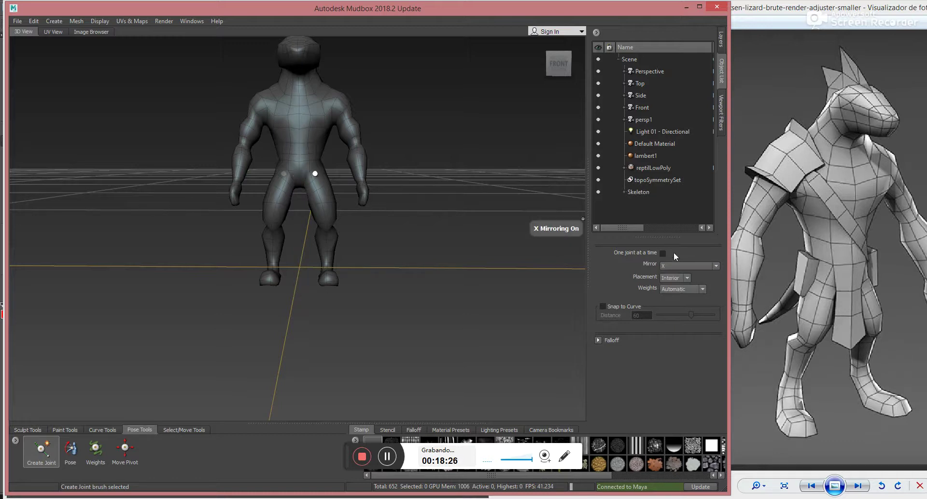
click(690, 266)
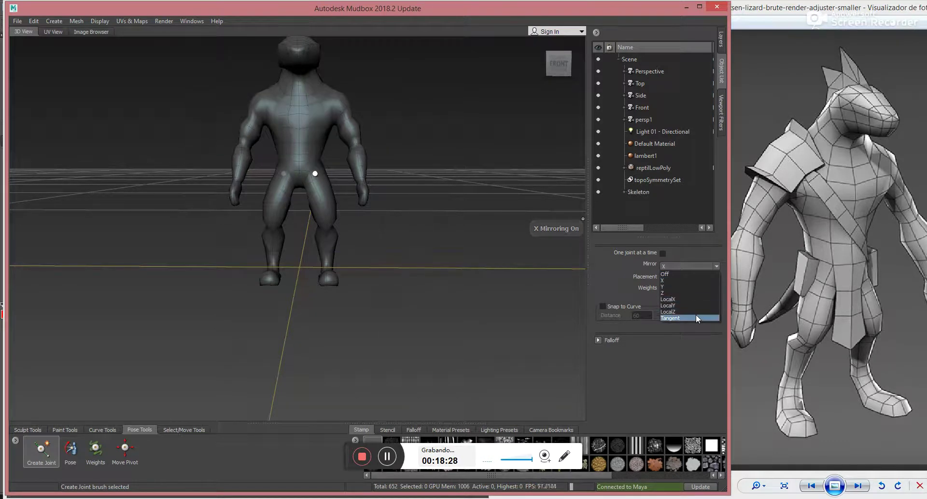
click(670, 265)
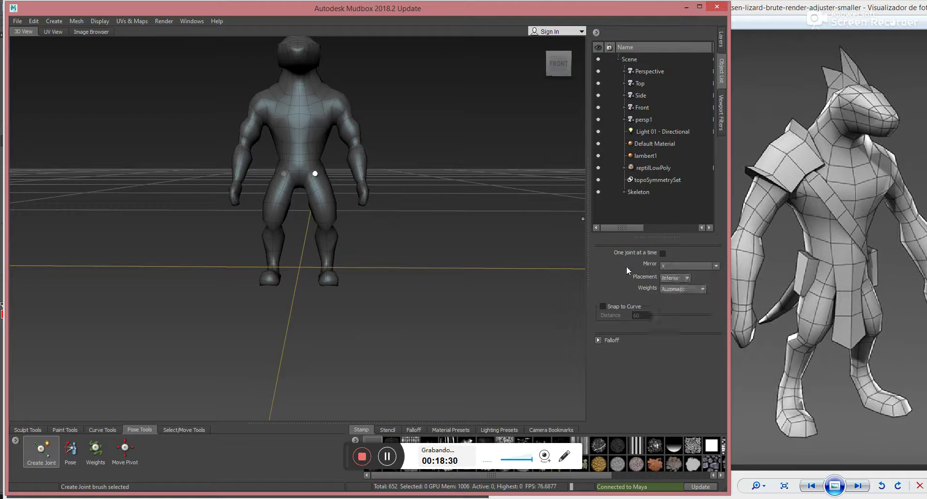
click(679, 266)
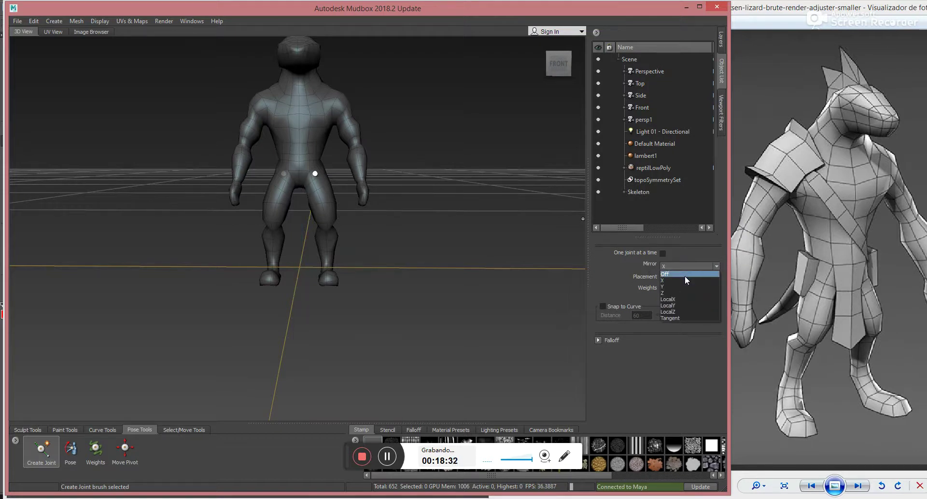
click(685, 281)
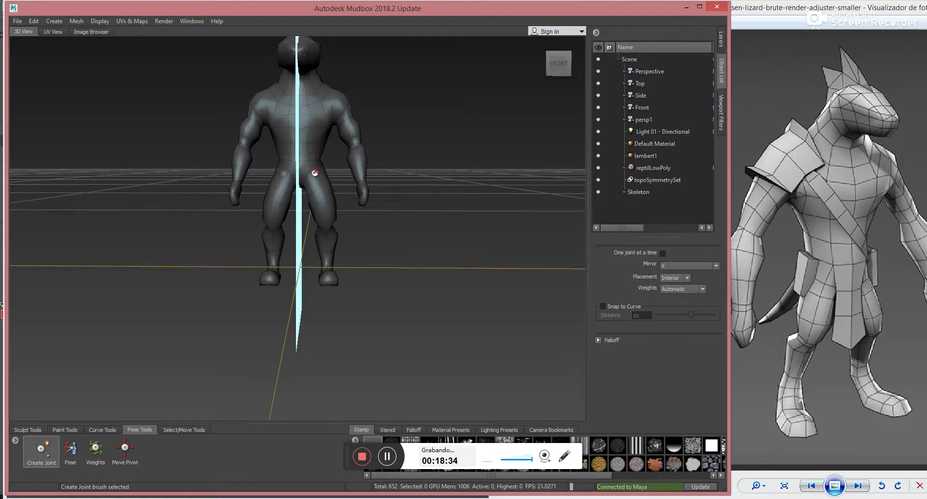
drag(315, 173, 330, 263)
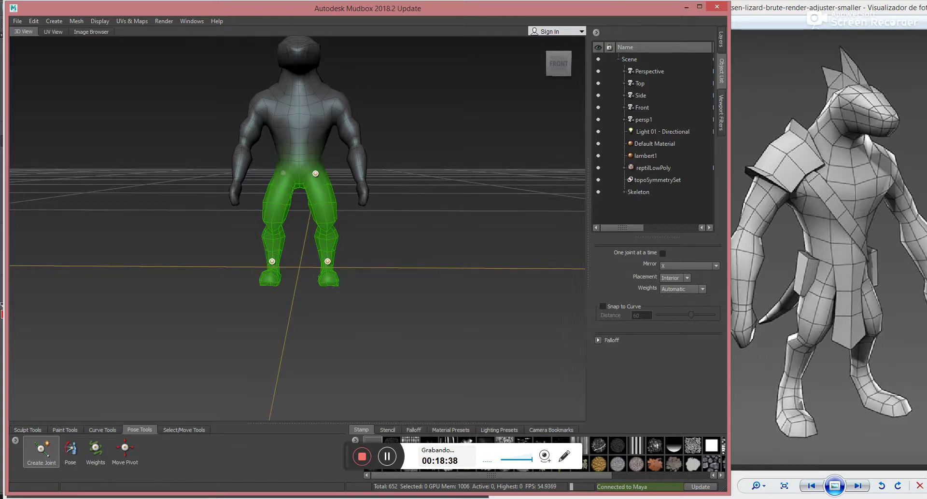
click(71, 451)
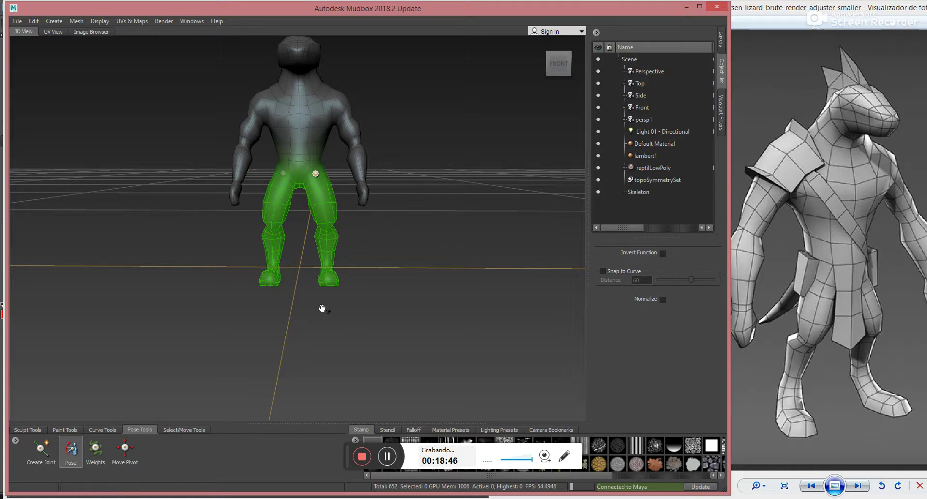
key(shift+w)
click(44, 455)
Choose the Grab sculpt brush, enlarge it to size 6.02 and set its mirroring to X.
click(28, 429)
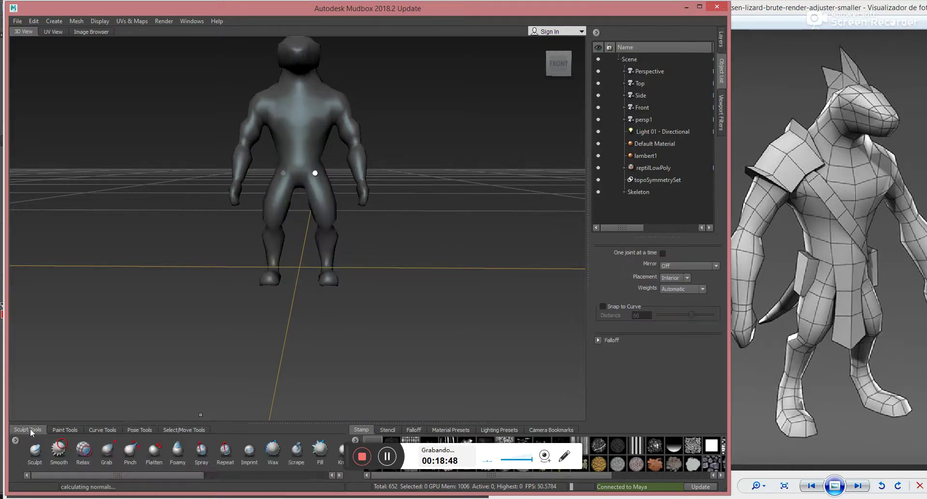
click(107, 450)
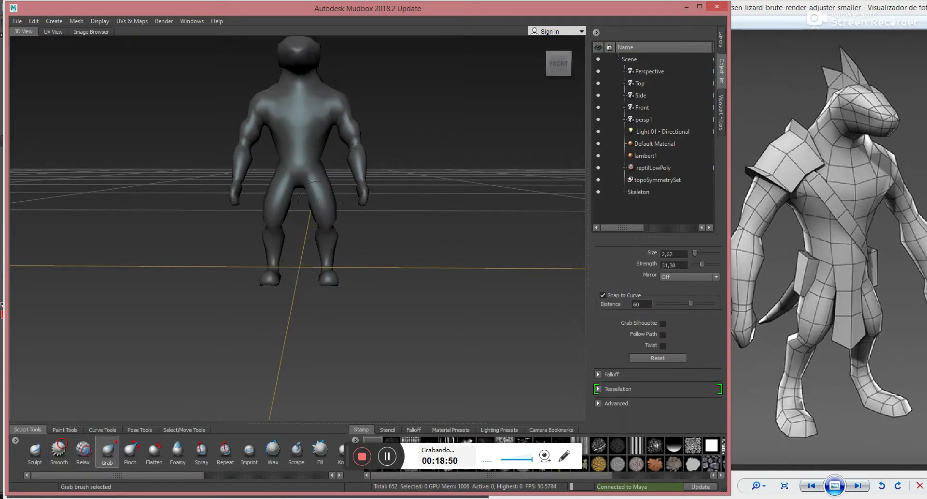
key(b)
drag(323, 201, 341, 201)
drag(333, 265, 342, 267)
key(ctrl+z)
click(673, 276)
click(674, 291)
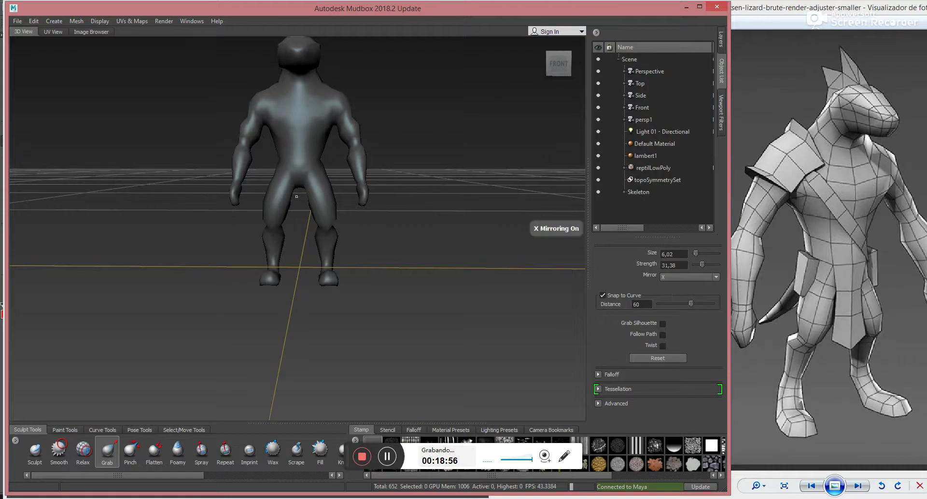
Try to pull the inner thighs outward, undo the stroke and enlarge the Grab brush to size 11.55.
drag(310, 195, 338, 188)
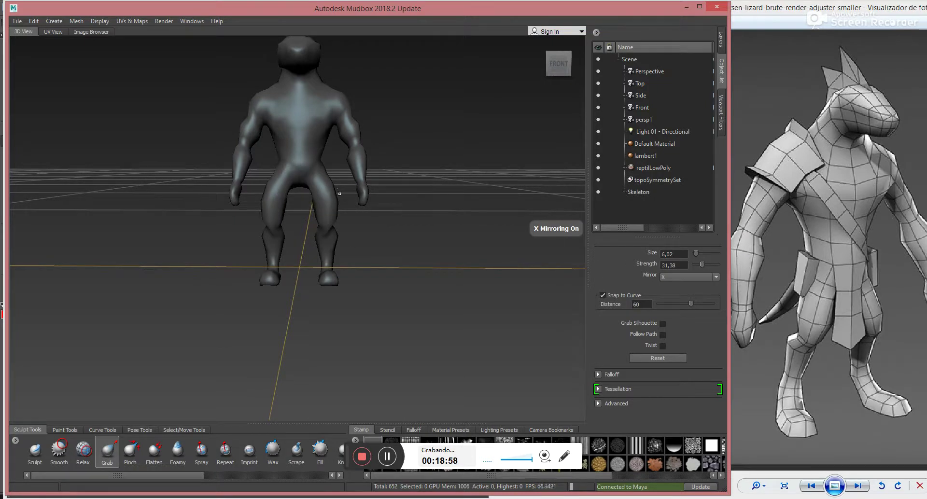
key(ctrl+z)
key(b)
mouse_move(330, 223)
mouse_down()
mouse_move(352, 223)
mouse_move(337, 269)
mouse_move(364, 272)
mouse_move(299, 257)
mouse_up()
scroll(197, 293, up, 4)
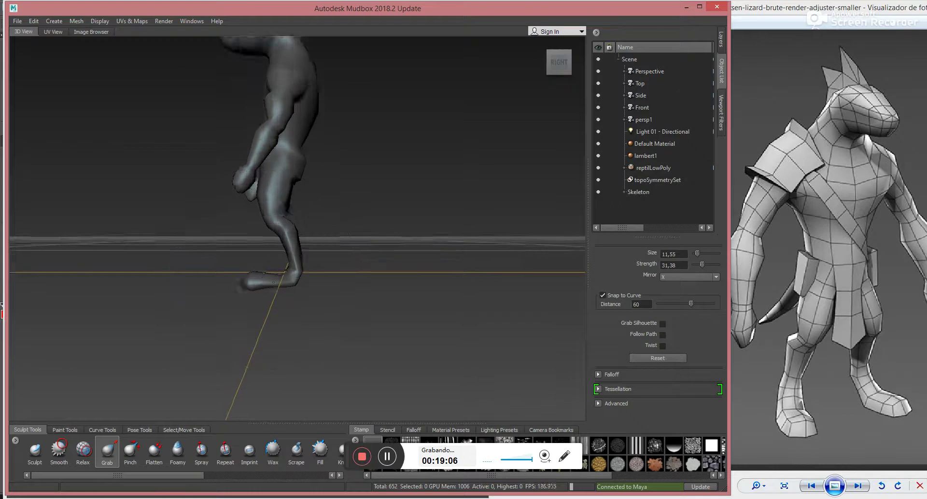
alt+middle_drag(196, 292, 343, 210)
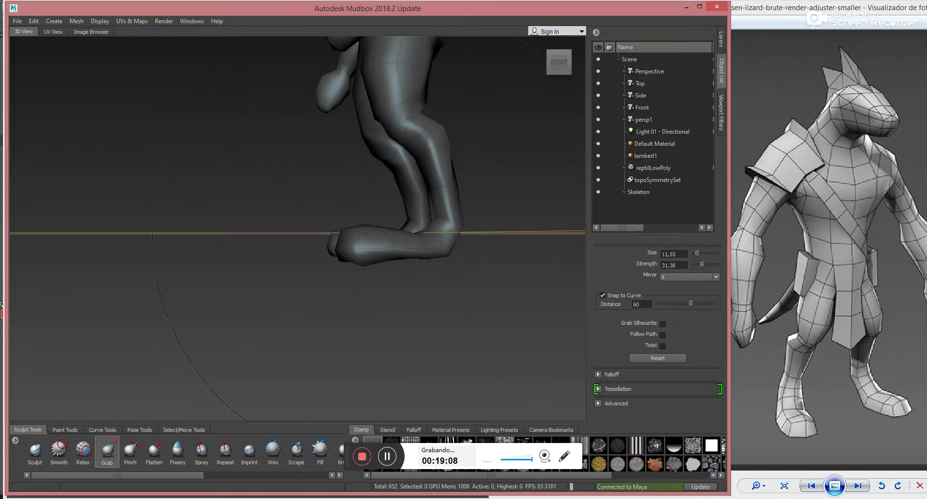
Reduce the Grab brush to size 2.05 and reshape the feet along the soles and around the ankles.
key(b)
drag(392, 219, 393, 218)
mouse_move(344, 217)
alt+mouse_down()
mouse_move(314, 205)
mouse_move(297, 236)
mouse_move(333, 206)
alt+mouse_up()
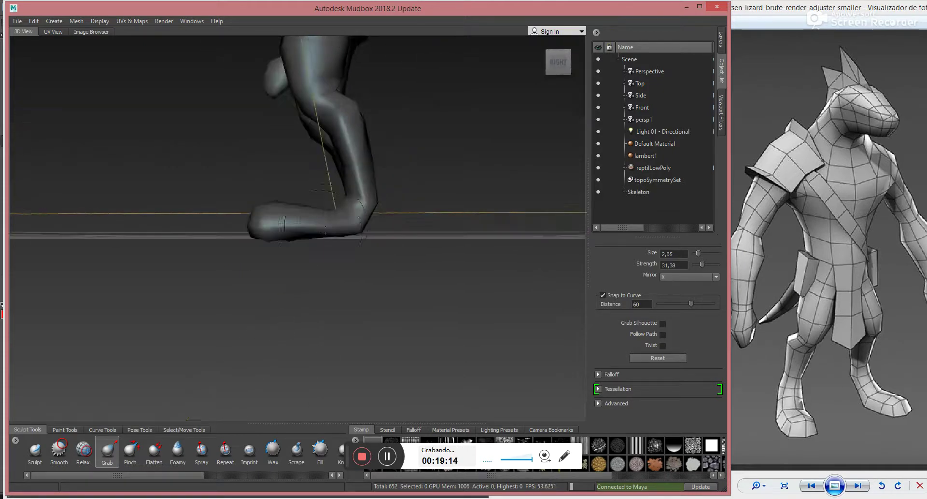
mouse_move(312, 242)
alt+mouse_down()
mouse_move(317, 233)
mouse_move(307, 245)
mouse_move(344, 246)
mouse_move(353, 255)
alt+mouse_up()
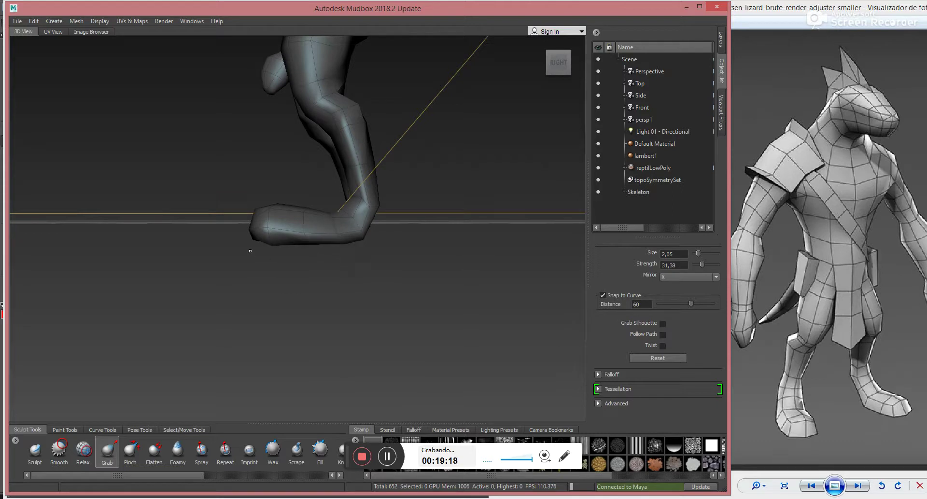
mouse_move(257, 242)
mouse_down()
mouse_move(246, 249)
mouse_move(264, 242)
mouse_move(261, 216)
mouse_move(412, 242)
mouse_up()
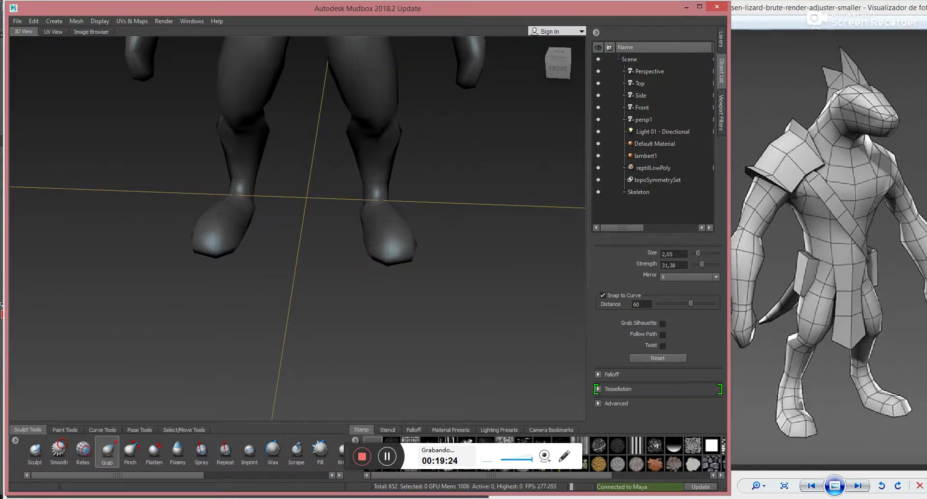
mouse_move(368, 267)
alt+mouse_down()
mouse_move(380, 253)
mouse_move(361, 257)
alt+mouse_up()
drag(359, 197, 367, 195)
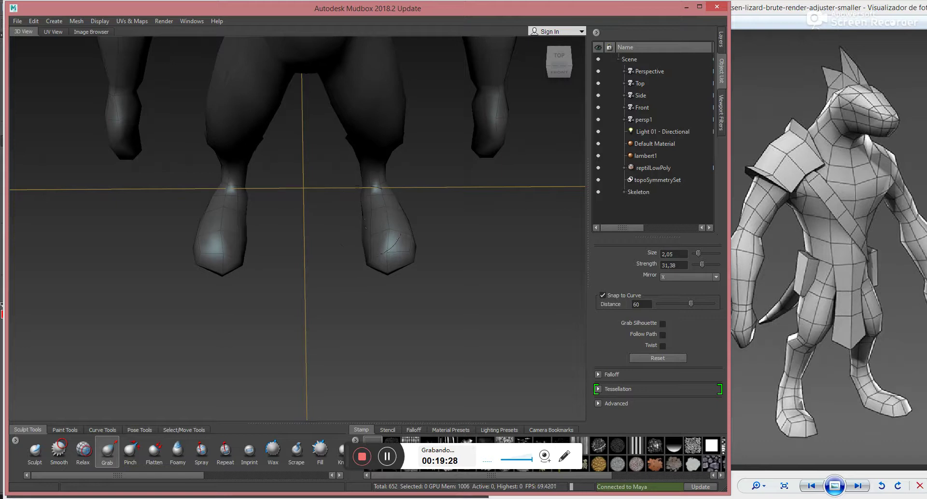
Examine the whole body's proportions from the front, including without the wireframe overlay.
mouse_move(394, 250)
alt+mouse_down()
mouse_move(373, 290)
mouse_move(364, 279)
mouse_move(359, 256)
mouse_move(391, 276)
mouse_move(405, 303)
alt+mouse_up()
alt+drag(384, 273, 359, 149)
alt+right_drag(360, 149, 329, 111)
alt+middle_drag(329, 111, 325, 153)
alt+drag(325, 152, 319, 172)
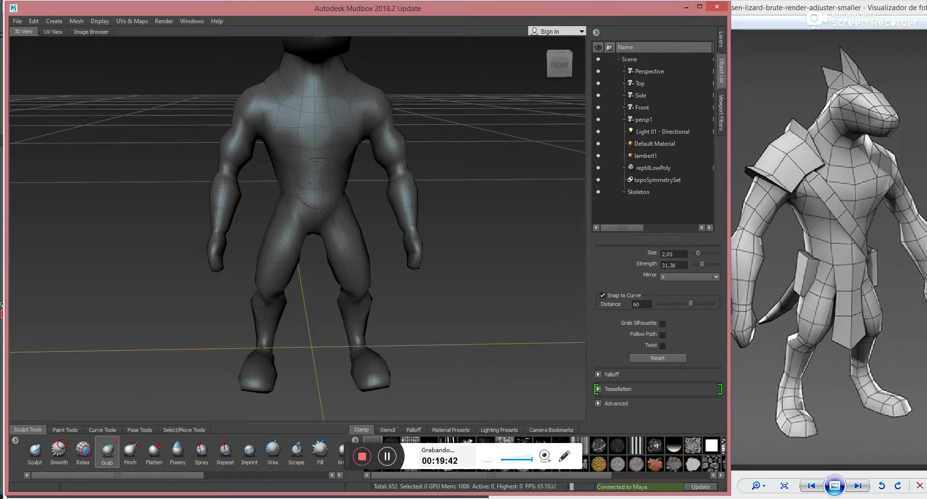
alt+middle_drag(315, 151, 313, 167)
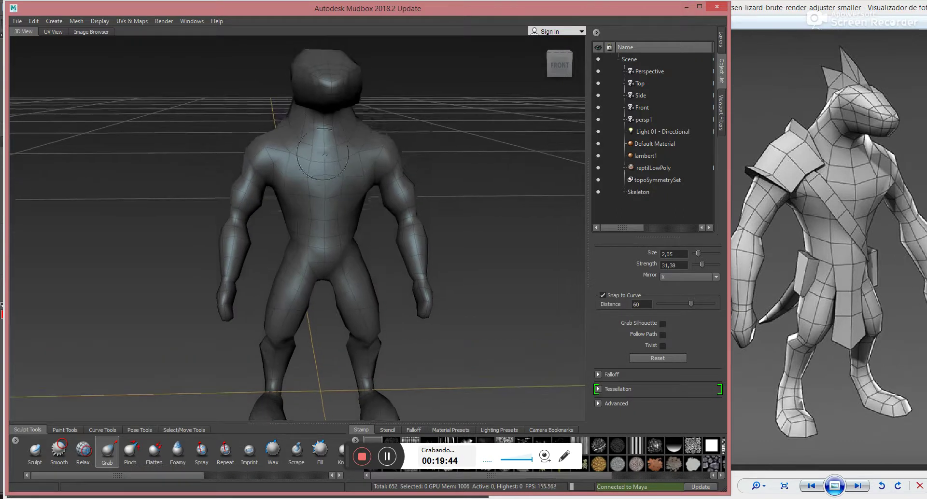
alt+drag(311, 161, 308, 147)
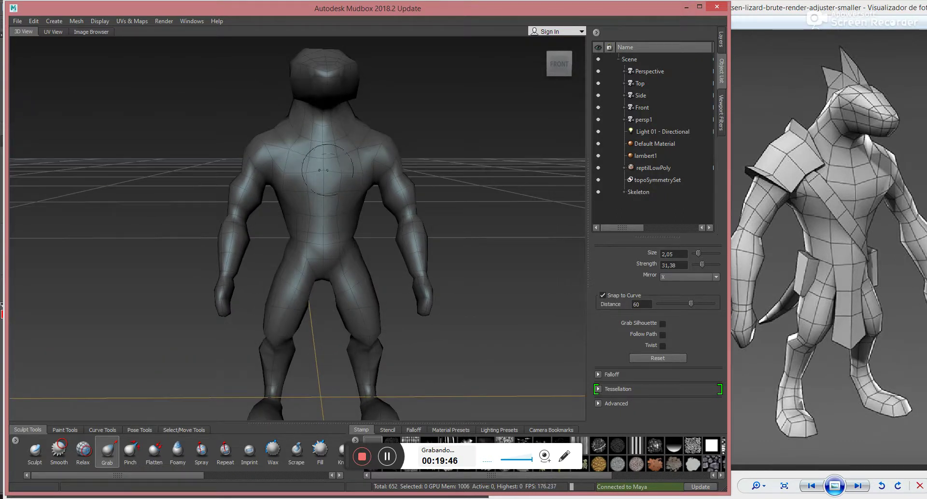
key(w)
click(18, 21)
mouse_move(137, 83)
click(185, 85)
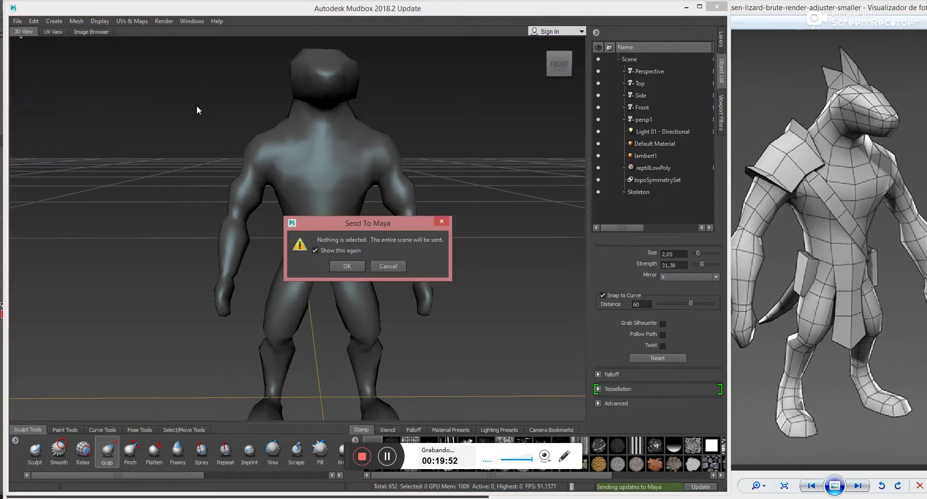
click(392, 267)
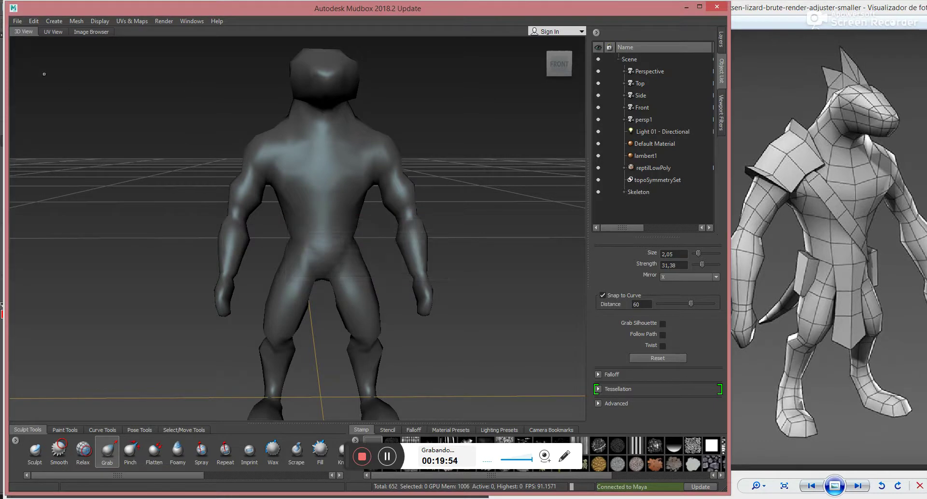
Send the entire Mudbox scene to Maya.
click(18, 22)
mouse_move(82, 82)
click(204, 94)
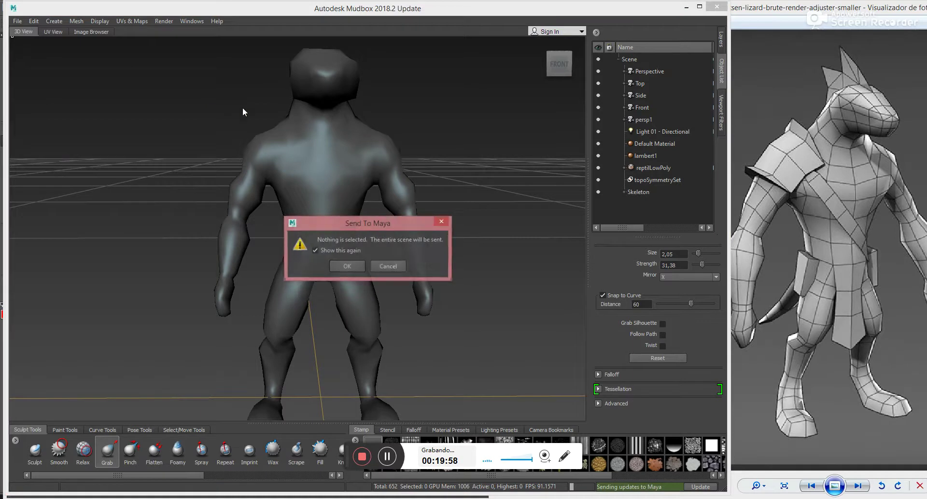
click(348, 267)
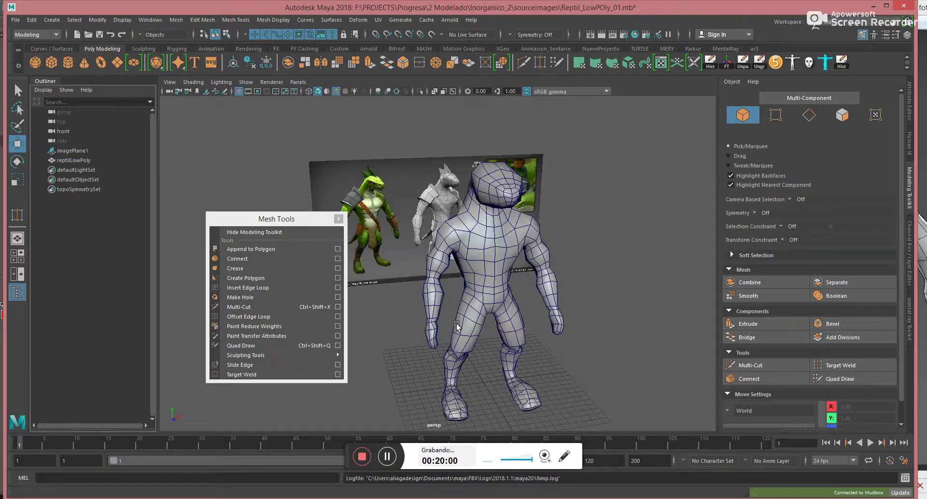
Raise the reptilLowPoly mesh to Y 2.06 in the front view so its feet sit at ground level.
alt+drag(543, 305, 506, 292)
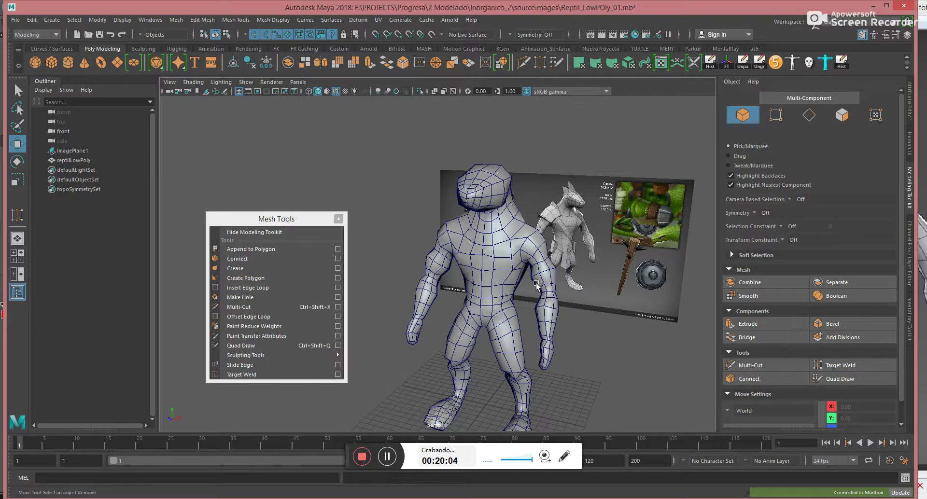
alt+drag(526, 287, 530, 252)
click(481, 235)
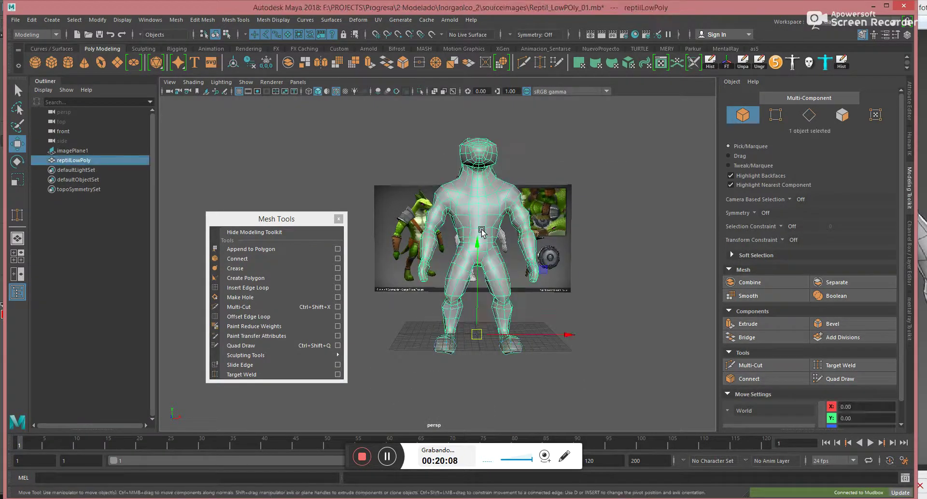
key(space)
scroll(408, 249, down, 4)
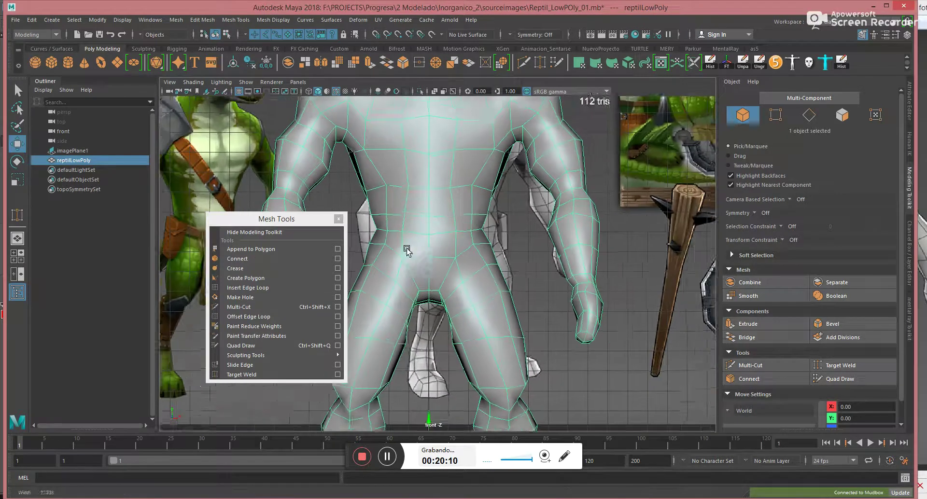
alt+middle_drag(420, 331, 437, 256)
scroll(437, 256, down, 2)
drag(445, 276, 448, 217)
key(space)
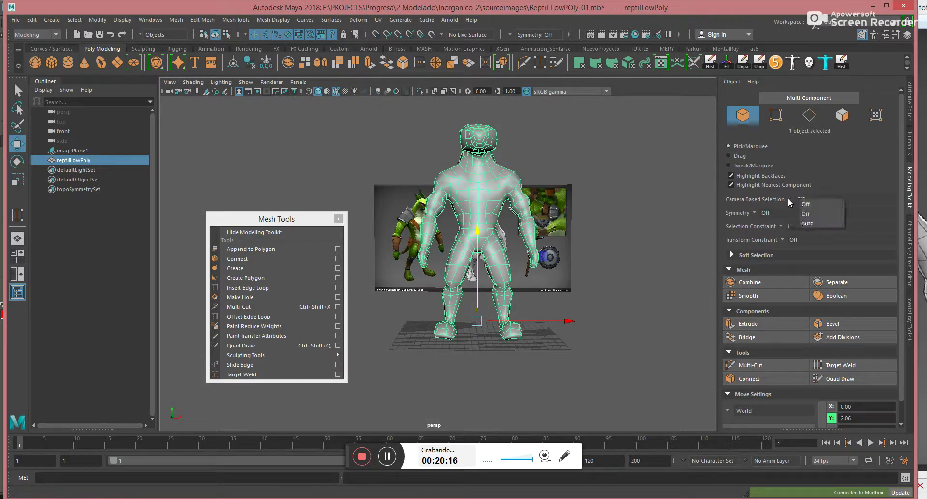
Try to set the modeling symmetry to Topology for the reptile mesh.
click(757, 215)
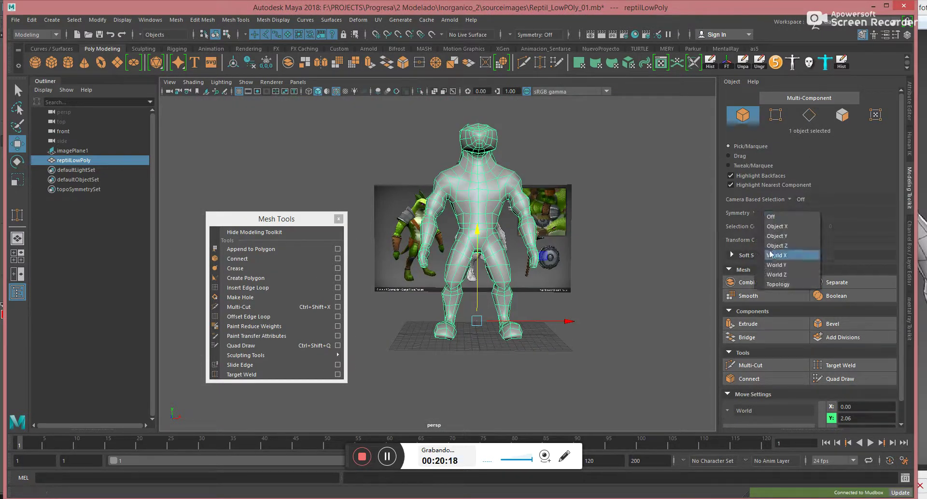
click(776, 282)
scroll(544, 302, up, 2)
mouse_move(544, 301)
alt+mouse_down()
mouse_move(596, 315)
mouse_move(551, 297)
alt+mouse_up()
Select the underside faces of one foot and scale them vertically to flatten the sole.
key(F11)
click(477, 193)
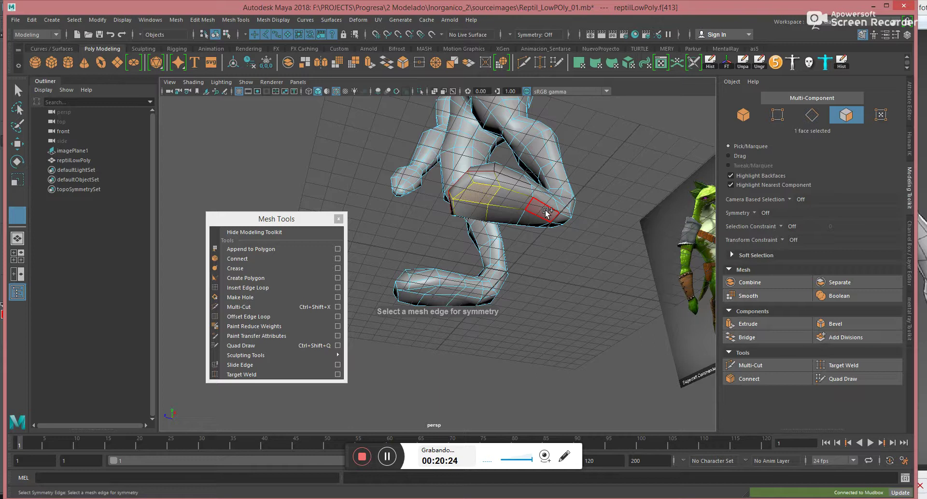
shift+click(548, 212)
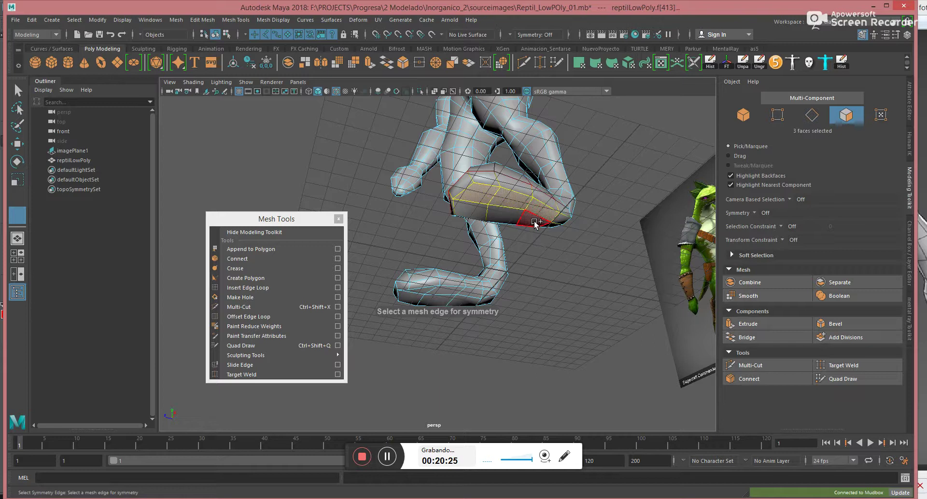
shift+click(478, 213)
key(r)
drag(502, 145, 508, 323)
key(w)
Set the component selection mode to Tweak/Marquee.
alt+drag(464, 182, 586, 280)
alt+right_drag(587, 280, 628, 274)
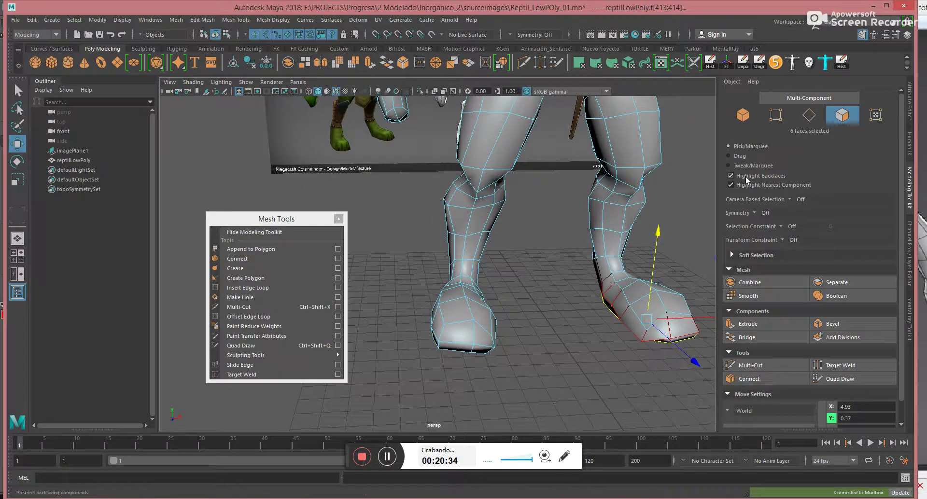
click(739, 166)
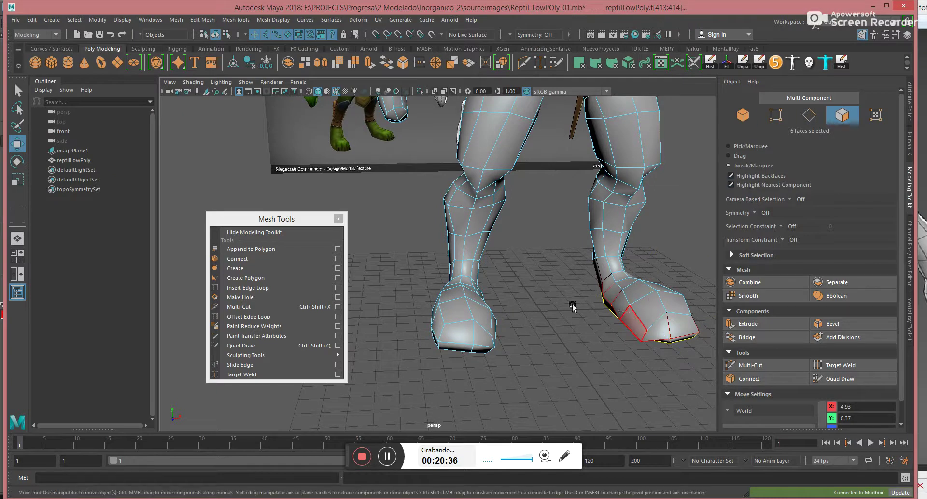
Switch the reptile mesh to vertex editing and reposition the vertices along the outer side of the foot.
right_drag(630, 315, 608, 316)
alt+middle_drag(617, 323, 549, 311)
alt+drag(550, 313, 615, 336)
scroll(628, 343, up, 3)
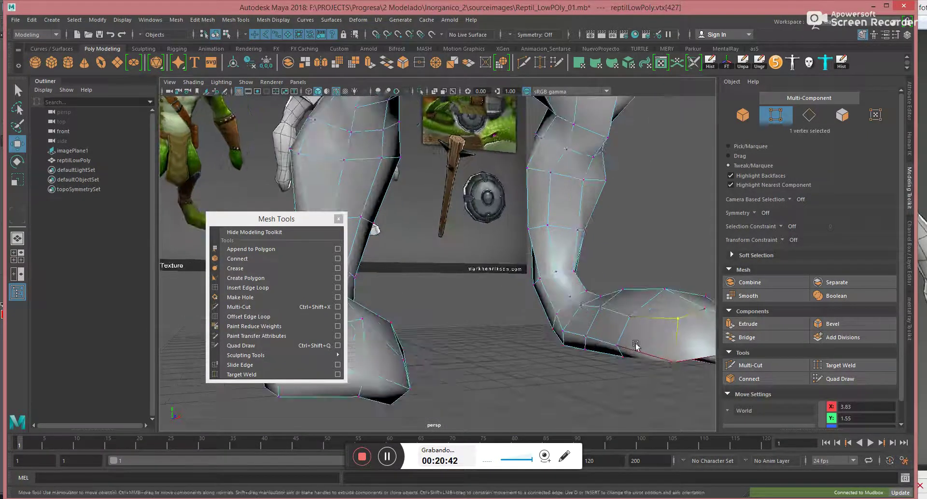
drag(670, 351, 576, 296)
click(683, 360)
Reshape the toe end of the foot by moving its outline vertices inward, working from the sole side.
drag(634, 185, 622, 209)
alt+middle_drag(679, 229, 571, 237)
drag(582, 237, 584, 238)
drag(638, 224, 623, 257)
drag(623, 165, 615, 184)
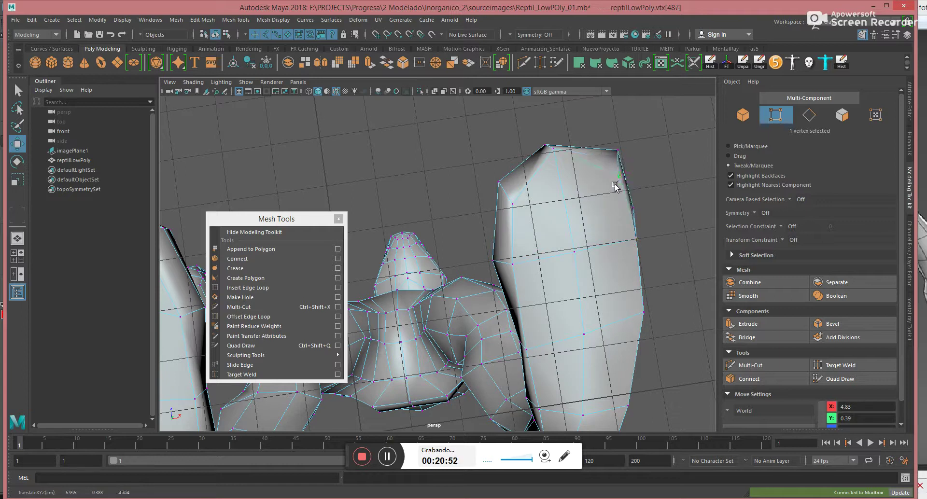
drag(557, 158, 565, 190)
Adjust the remaining vertices around the side and lower edge of the foot.
alt+drag(616, 319, 625, 273)
alt+drag(573, 345, 518, 347)
alt+drag(497, 290, 482, 317)
click(511, 349)
click(483, 299)
click(516, 361)
alt+drag(515, 362, 490, 250)
Return to the selected sole faces of the foot and scale them vertically to flatten the underside.
key(F11)
mouse_move(490, 297)
alt+mouse_down()
mouse_move(491, 307)
mouse_move(491, 279)
alt+mouse_up()
key(e)
key(r)
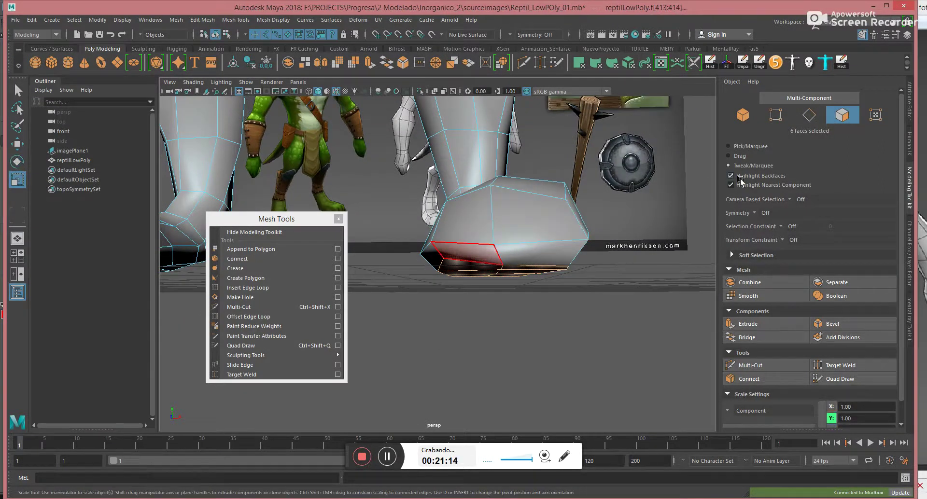
drag(502, 185, 505, 482)
key(w)
drag(501, 227, 707, 198)
Return to vertex editing, set component selection to Pick/Marquee, and reposition the vertices at the front of the foot.
key(F12)
click(744, 164)
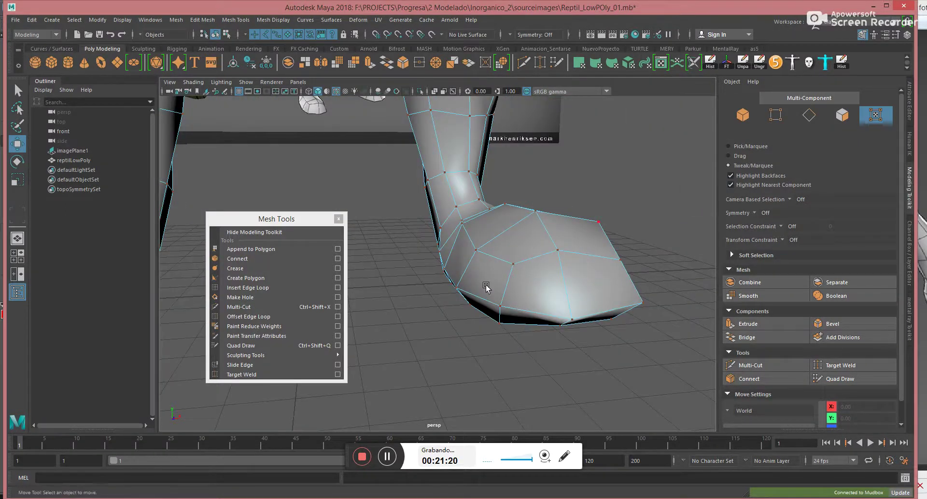
key(F9)
alt+drag(501, 281, 546, 214)
click(602, 165)
drag(576, 157, 581, 151)
click(742, 147)
drag(600, 121, 612, 103)
alt+drag(590, 193, 519, 248)
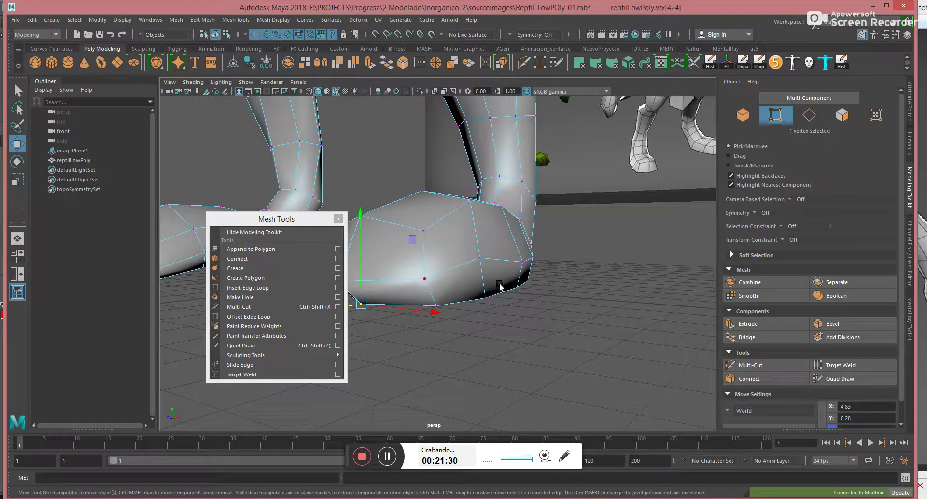
Select the sole-edge vertex at the toe tip and move it forward along one axis.
click(425, 278)
alt+drag(499, 284, 430, 292)
alt+middle_drag(430, 292, 603, 261)
alt+drag(602, 261, 601, 243)
click(450, 268)
drag(392, 268, 371, 270)
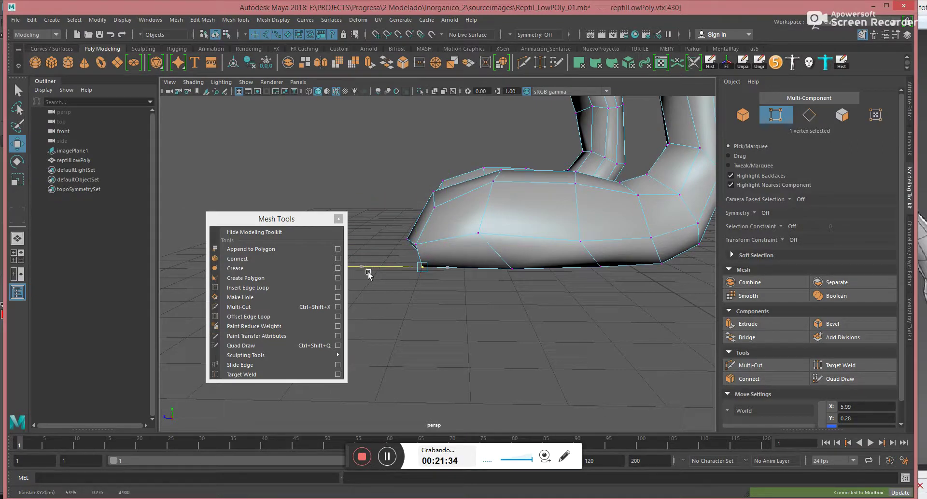
Even out the row of vertices along the foot's outer side just above the sole.
alt+drag(567, 232, 473, 284)
click(552, 240)
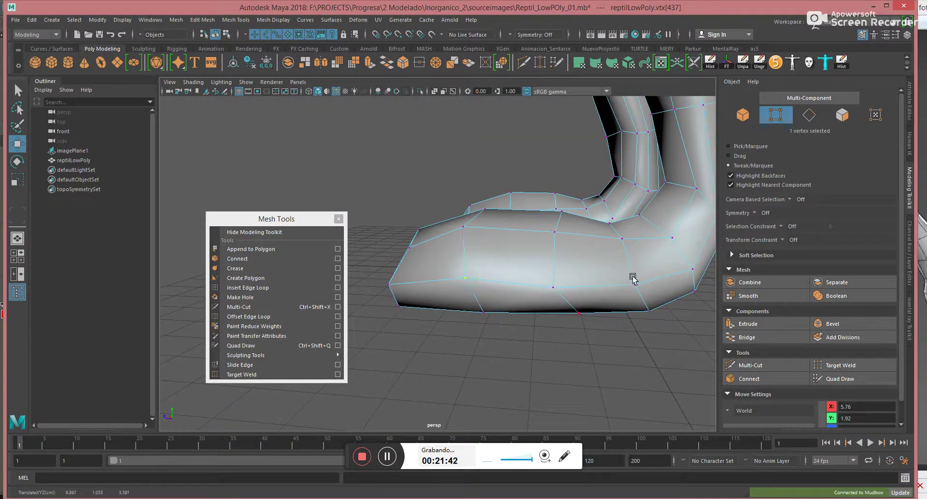
drag(563, 286, 578, 284)
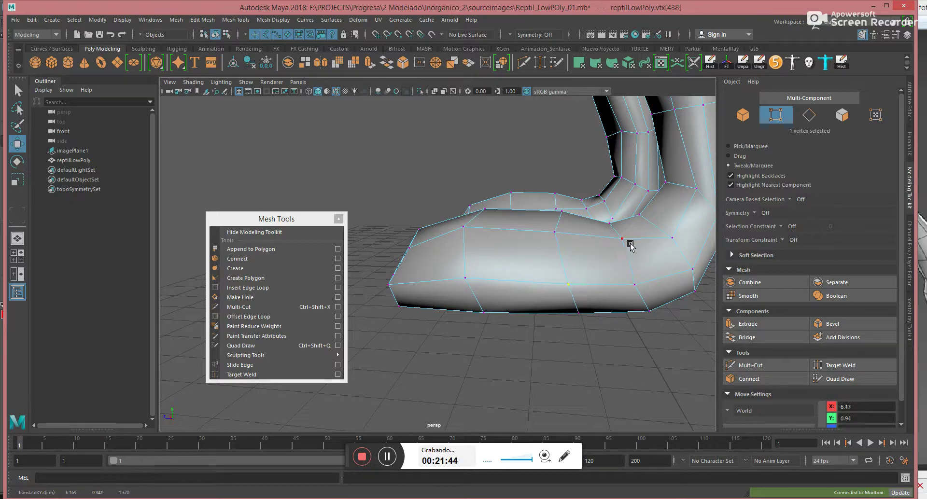
Adjust the vertices around the heel, ankle and back of the calf to smooth the lower leg.
alt+drag(622, 253, 579, 300)
click(568, 298)
drag(560, 191, 439, 316)
click(429, 299)
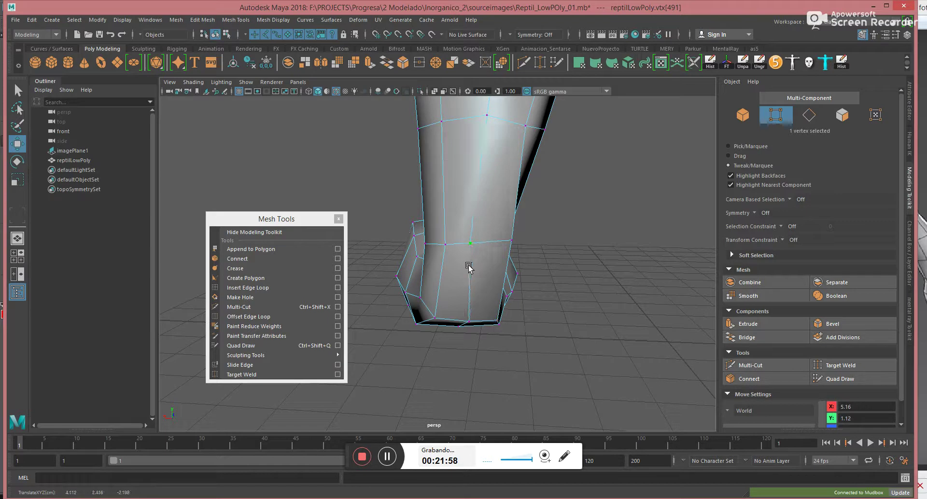
alt+drag(442, 246, 480, 212)
click(437, 208)
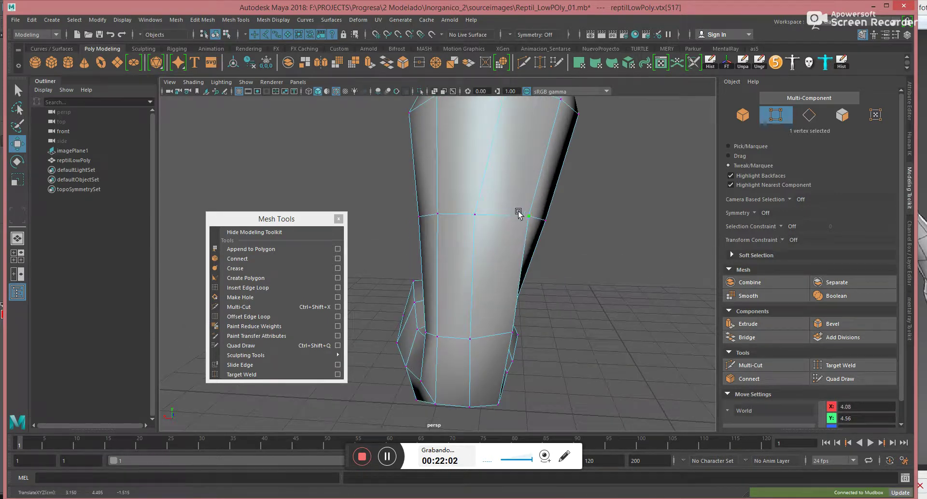
click(525, 210)
Reposition the vertices on the upper calf and behind the knee of the same leg.
alt+right_drag(540, 212, 447, 187)
alt+middle_drag(448, 187, 479, 247)
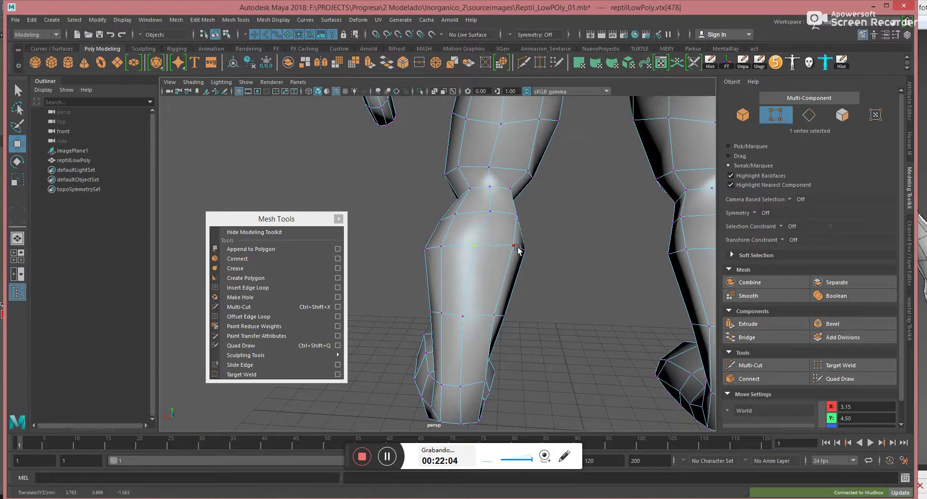
alt+drag(496, 211, 481, 251)
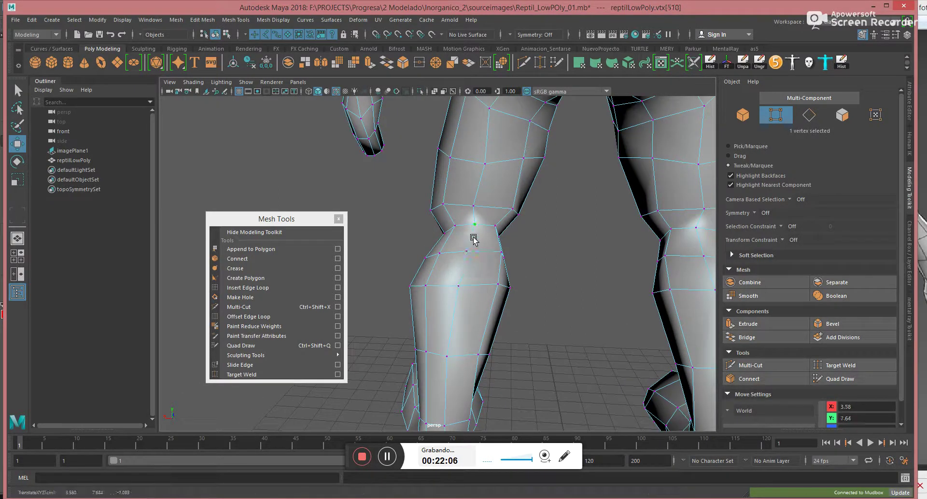
alt+drag(466, 209, 490, 259)
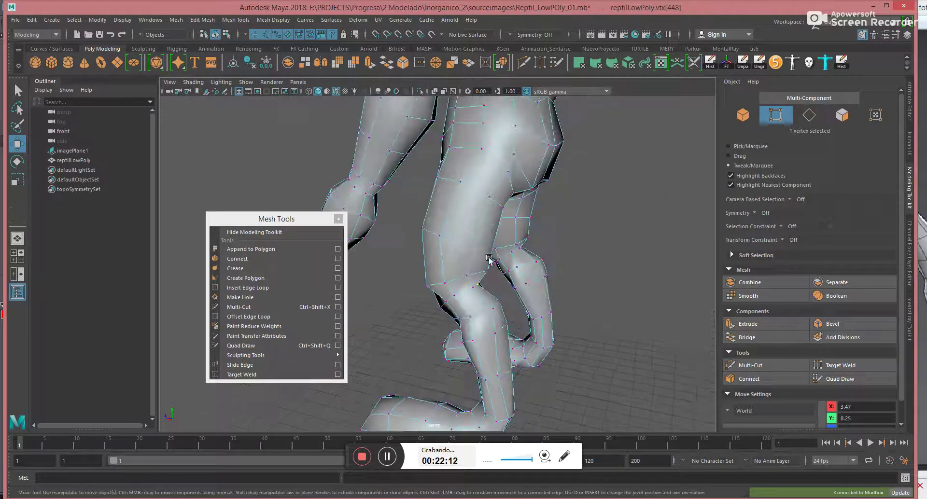
Adjust the vertices on the back of the thigh and under the buttock to round the upper leg.
drag(496, 198, 457, 224)
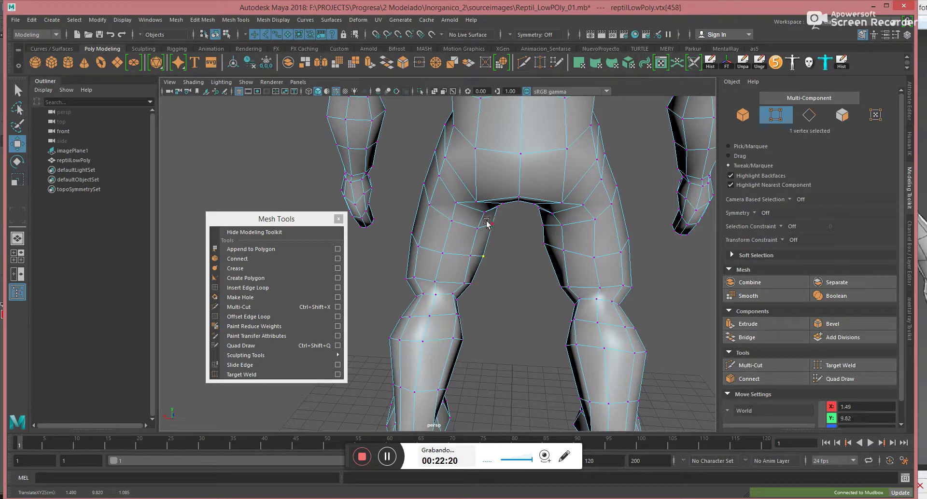
drag(482, 198, 474, 196)
drag(444, 157, 449, 165)
alt+drag(459, 216, 587, 215)
alt+drag(531, 203, 520, 200)
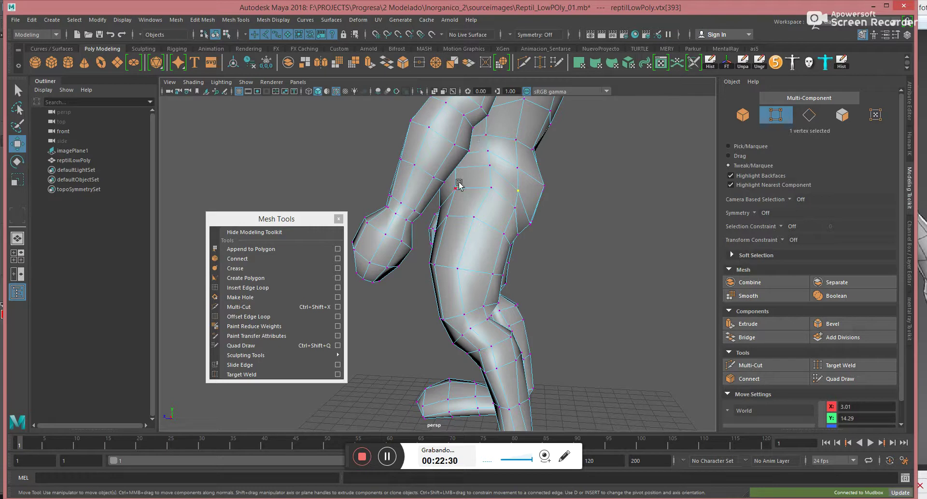
Reposition the hip vertex and the inner front vertex of the thigh.
alt+drag(462, 303, 544, 205)
click(555, 192)
drag(482, 198, 489, 207)
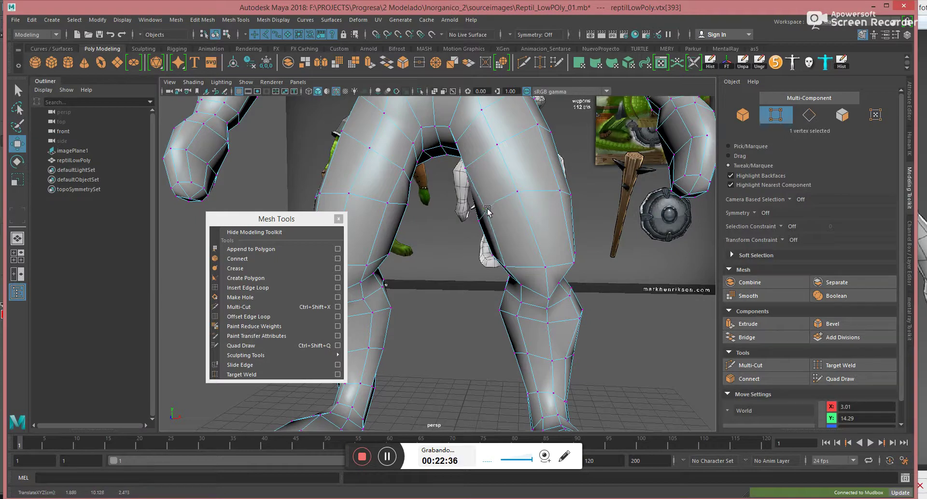
Refine the knee by moving the vertices on its front and outer side.
alt+drag(544, 264, 505, 272)
click(505, 272)
middle_drag(504, 272, 513, 283)
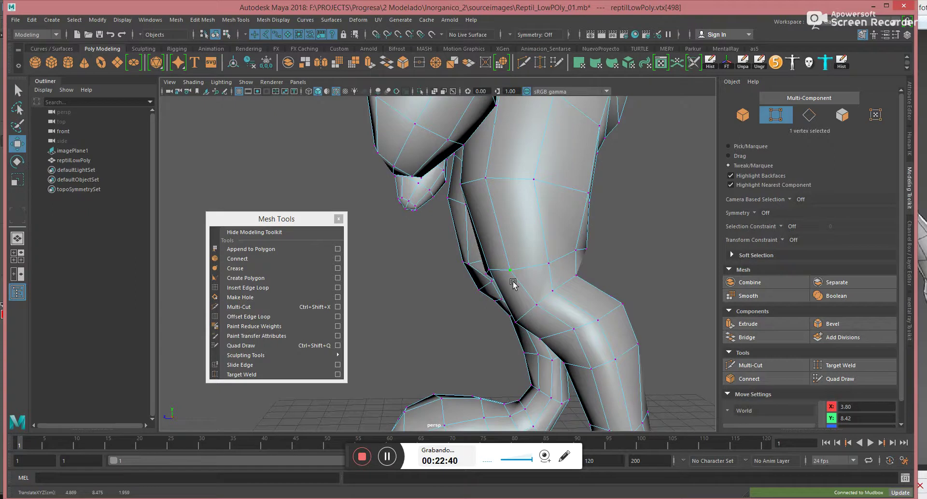
mouse_move(518, 321)
alt+mouse_down()
mouse_move(540, 311)
mouse_move(517, 314)
alt+mouse_up()
click(505, 317)
middle_drag(505, 320, 501, 323)
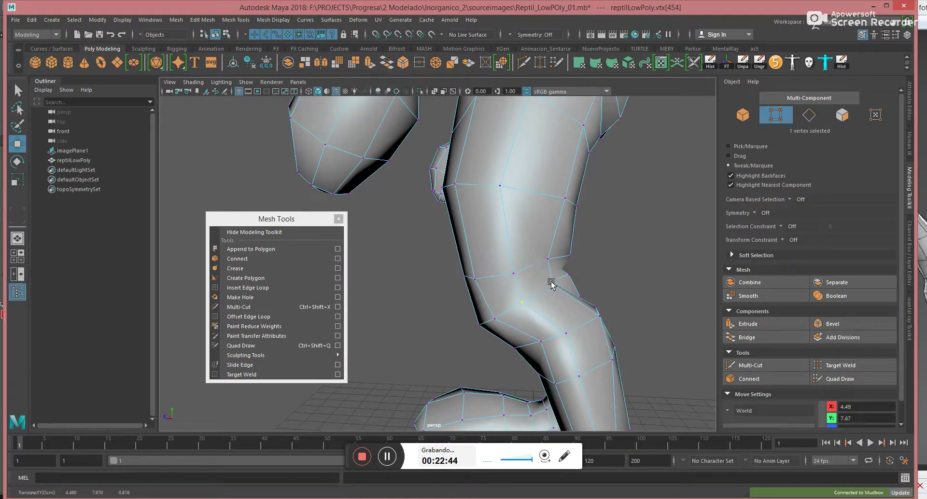
Try to raise the upper-chest vertices near both shoulders, and undo the last move.
alt+right_drag(576, 288, 439, 209)
alt+drag(438, 209, 567, 210)
alt+right_drag(567, 209, 484, 208)
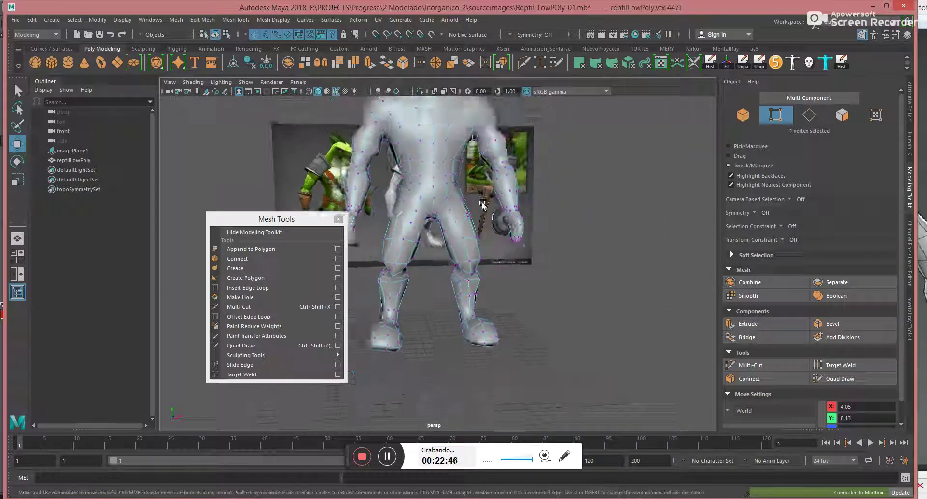
alt+middle_drag(485, 208, 493, 283)
alt+drag(494, 283, 483, 289)
alt+right_drag(482, 275, 520, 269)
alt+middle_drag(520, 269, 537, 292)
alt+right_drag(538, 292, 544, 292)
drag(526, 216, 529, 207)
drag(435, 219, 433, 201)
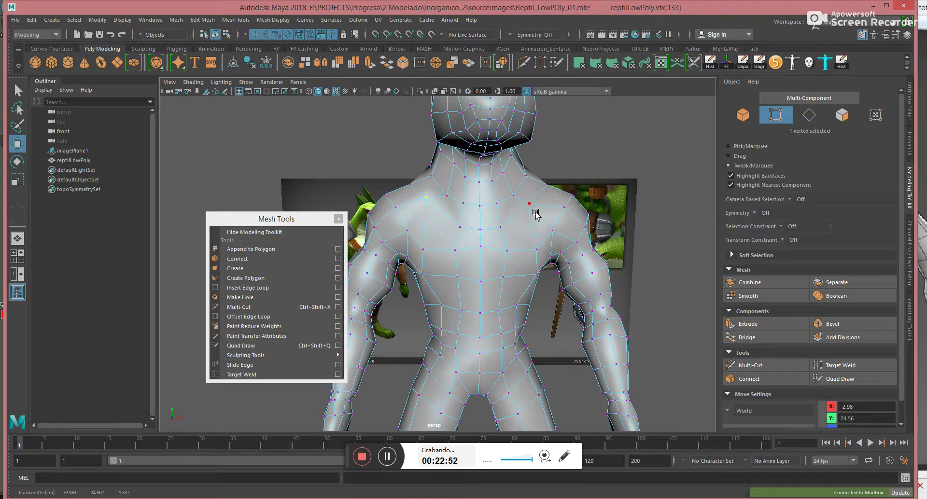
key(ctrl+z)
Enable Topology symmetry on the reptile mesh using a central chest edge, and return to vertex editing.
key(F8)
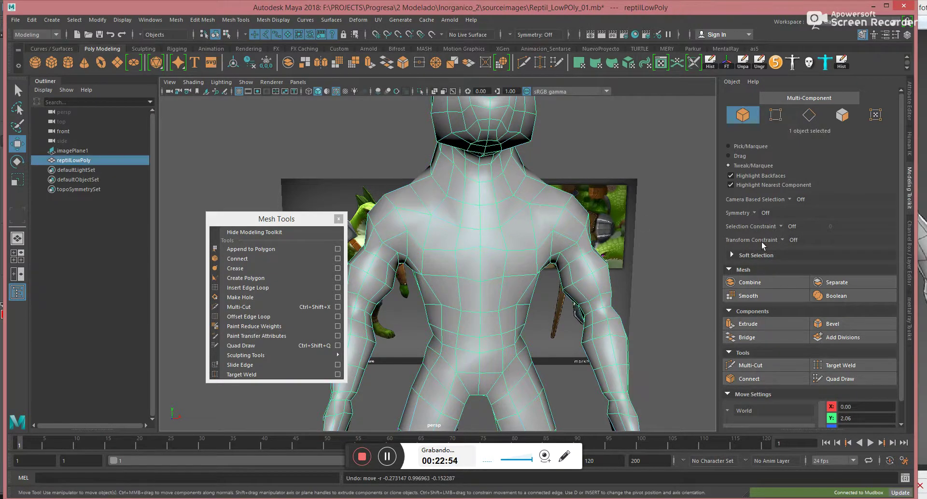
click(755, 213)
click(773, 286)
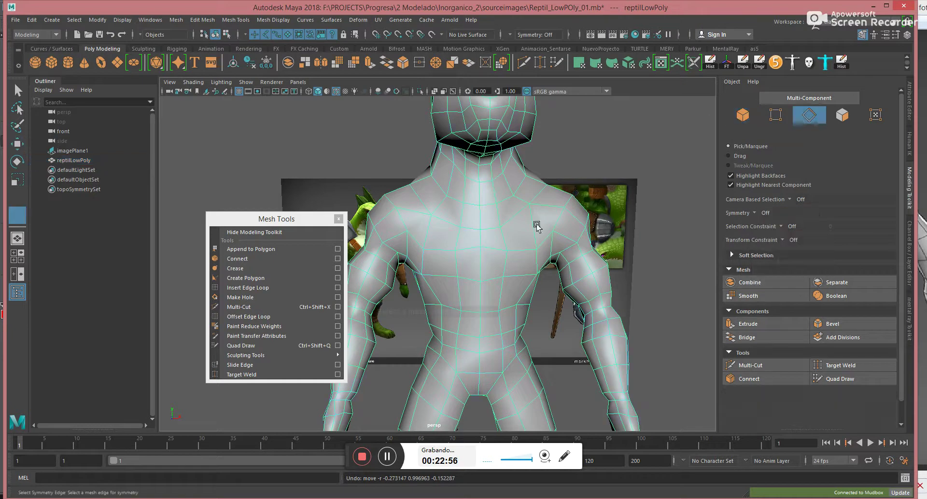
click(482, 212)
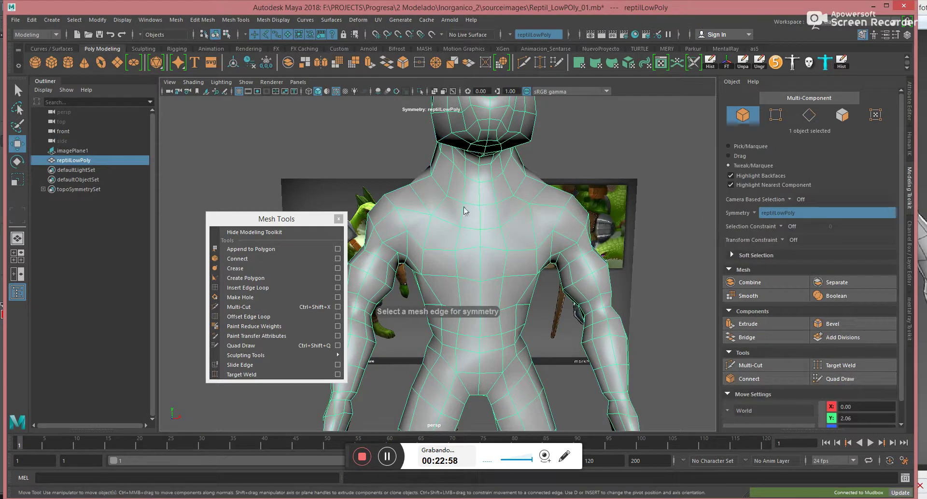
key(F8)
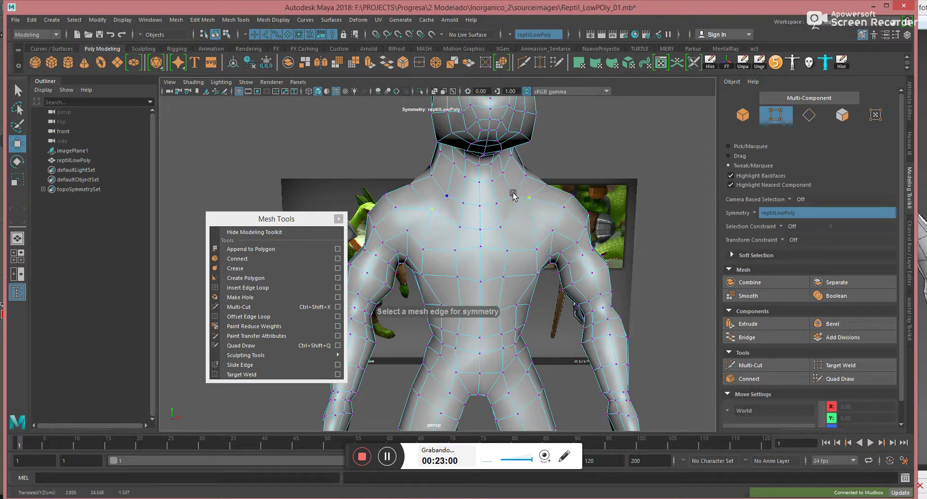
Try moving neck and upper-chest vertices with symmetry enabled, and undo the last move.
click(515, 194)
click(494, 177)
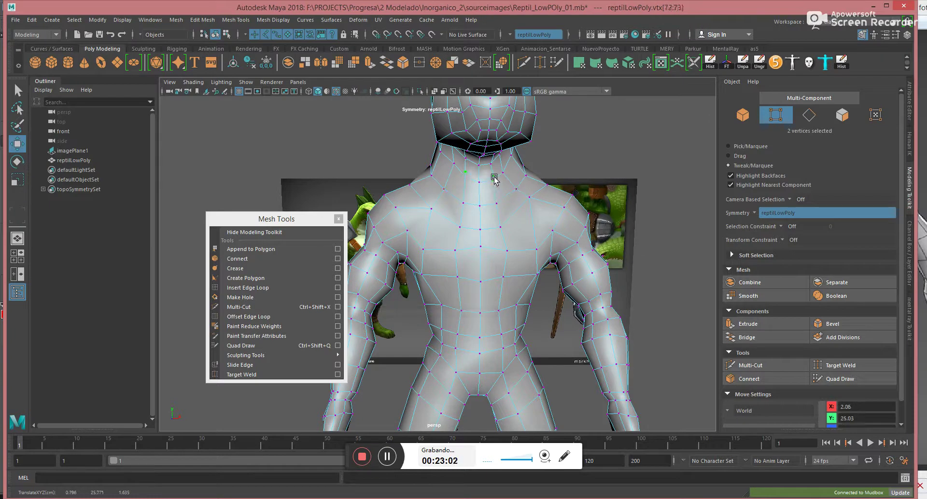
alt+drag(516, 182, 503, 177)
key(ctrl+z)
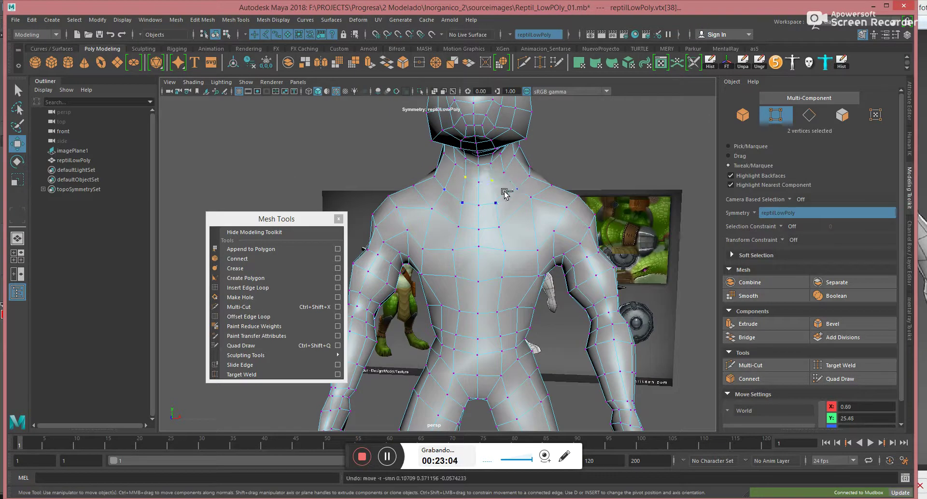
Turn modeling symmetry off and select all faces on the half of the body with the edited leg.
scroll(513, 192, down, 5)
key(ctrl+F11)
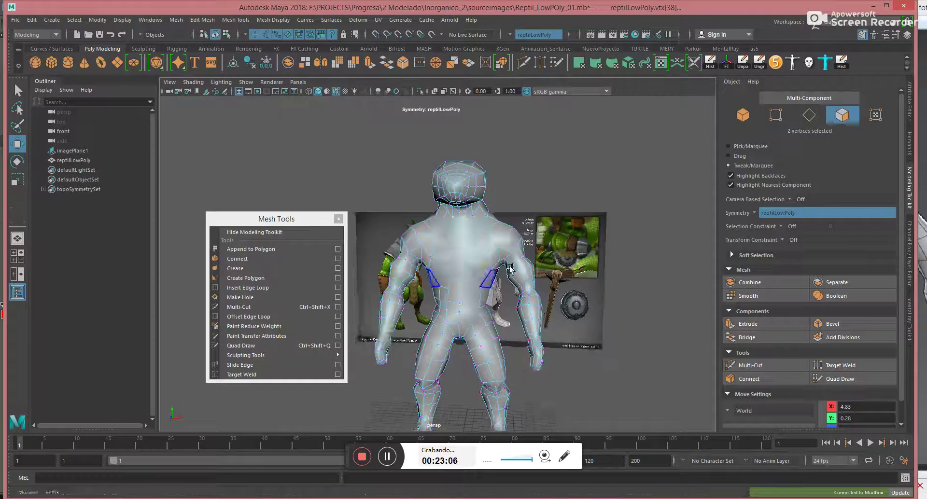
alt+drag(492, 243, 549, 161)
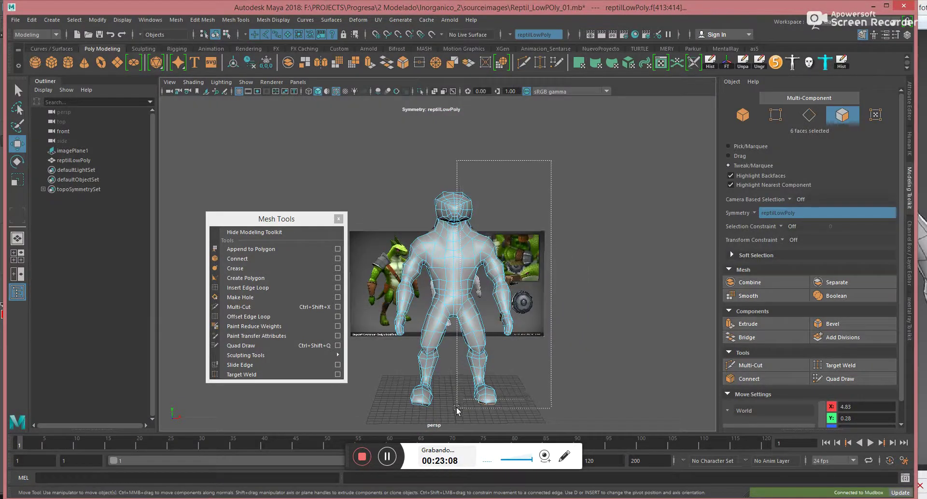
drag(456, 410, 455, 411)
click(754, 213)
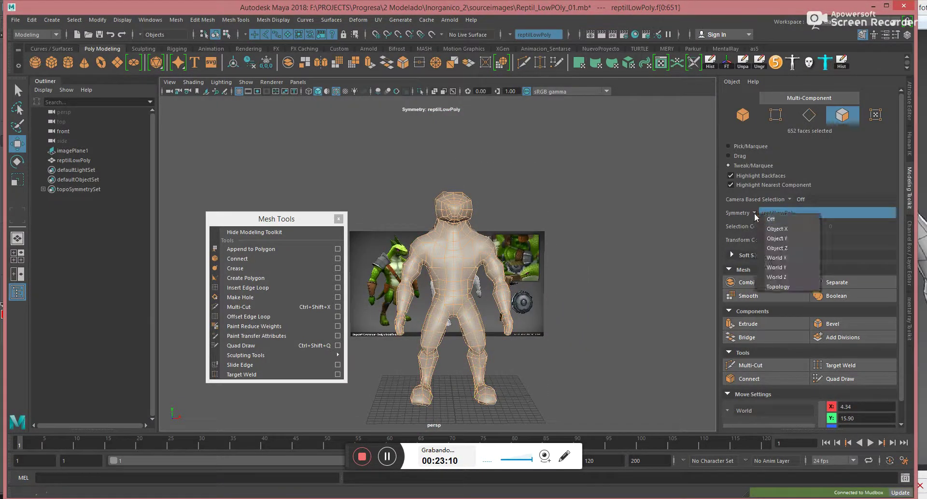
click(771, 220)
click(589, 147)
drag(598, 144, 469, 432)
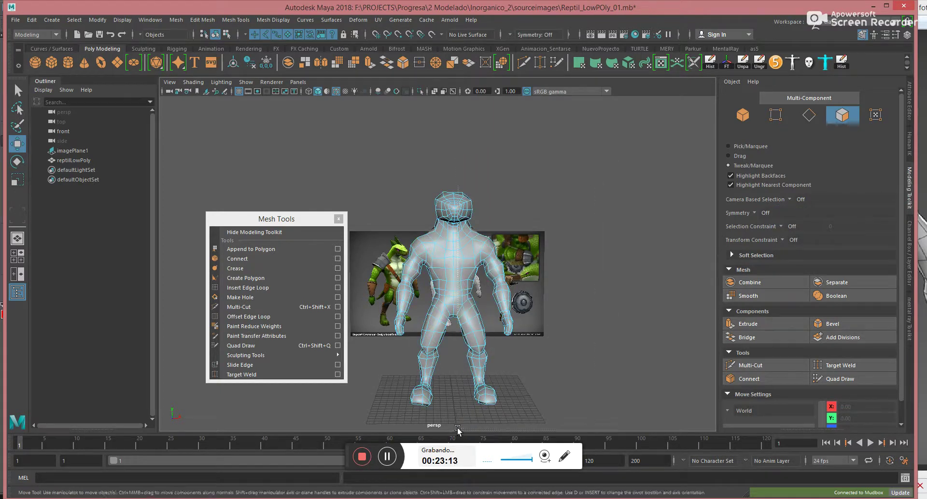
Symmetrize the reptile mesh from the selected half, using a central chest edge as the symmetry edge.
click(202, 20)
click(236, 163)
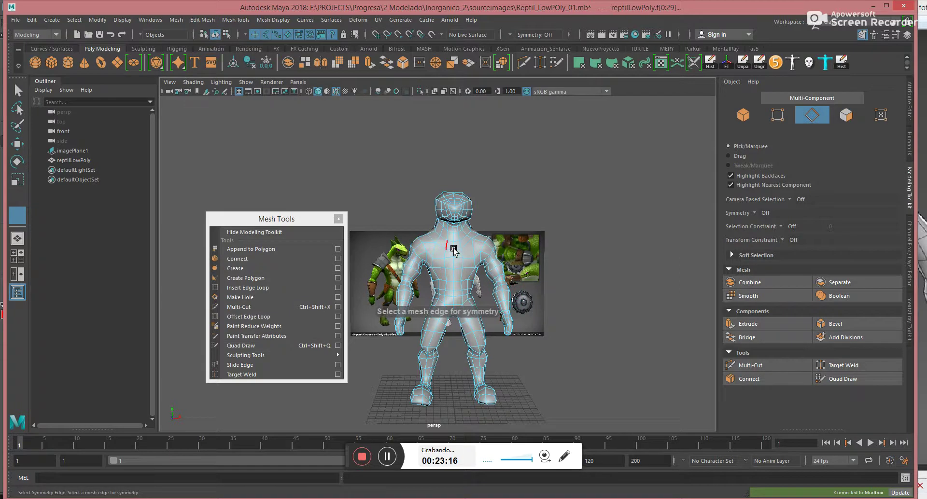
click(455, 255)
alt+right_drag(435, 245, 510, 234)
mouse_move(487, 239)
alt+mouse_down()
mouse_move(495, 226)
mouse_move(487, 225)
alt+mouse_up()
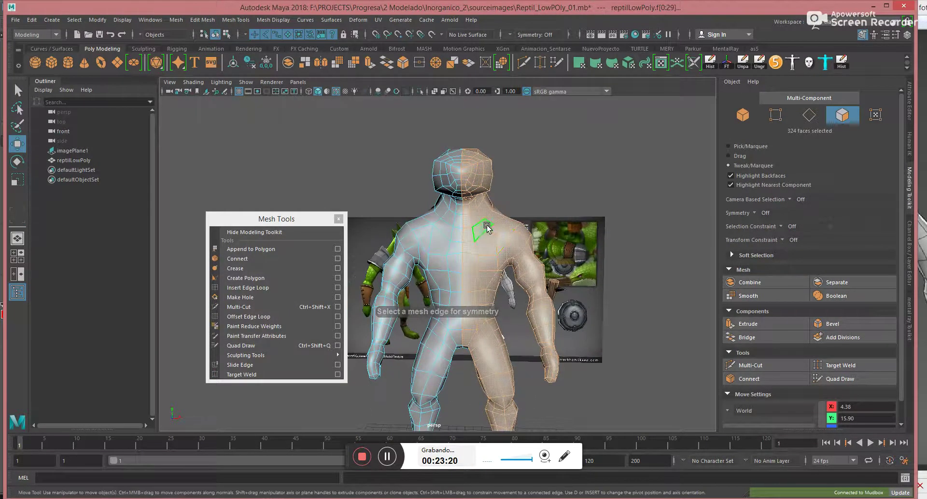
Return to object mode and set the modeling symmetry to Topology using the chest's center edge.
key(F8)
click(748, 215)
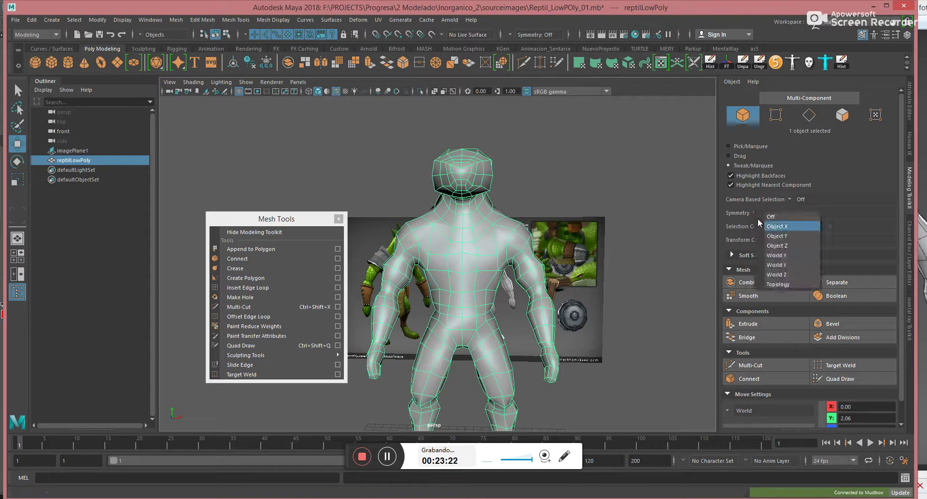
click(769, 285)
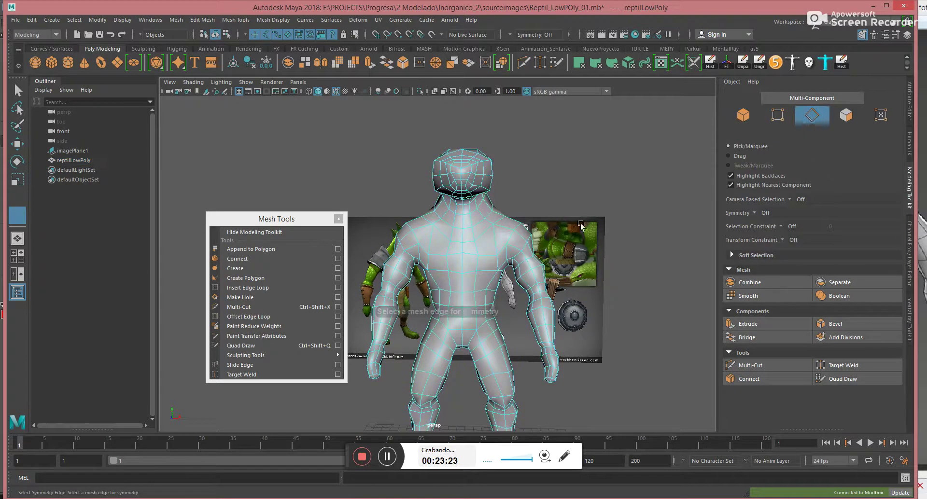
click(460, 236)
scroll(524, 216, up, 2)
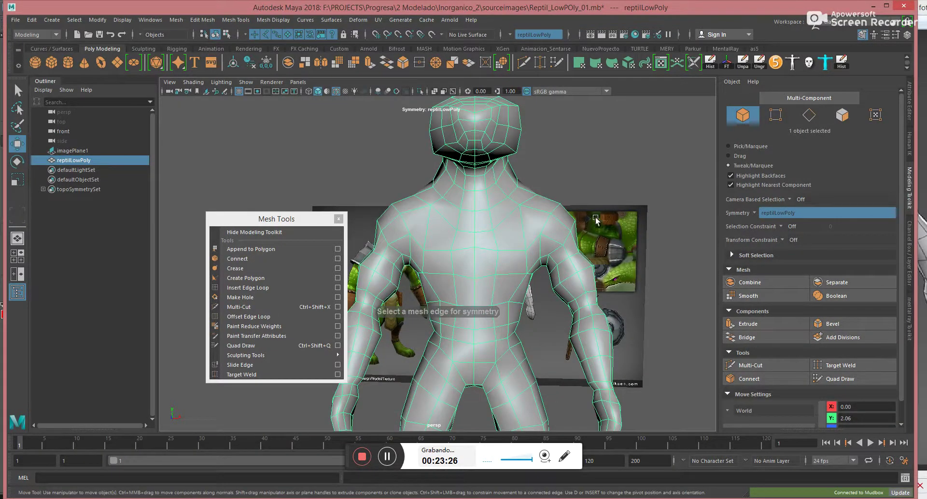
Switch the reptile mesh to vertex mode and symmetrically reposition the upper-chest and collarbone vertices.
key(F9)
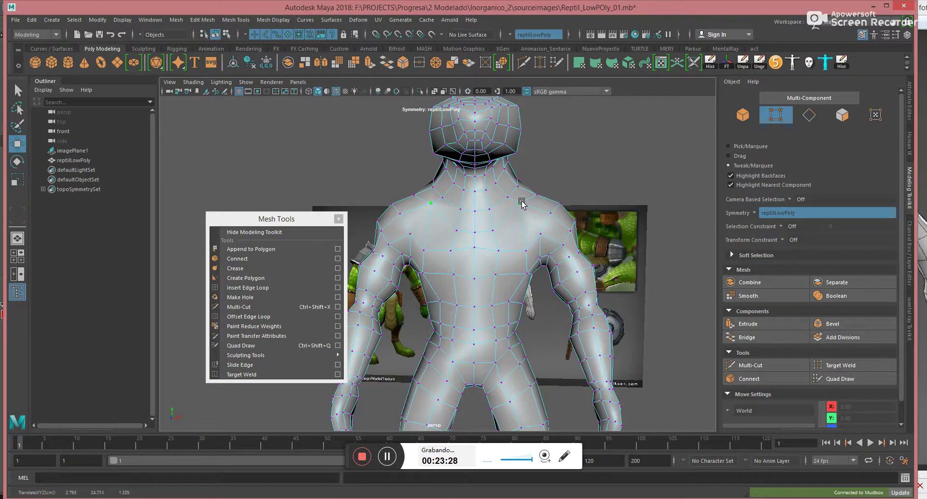
click(498, 225)
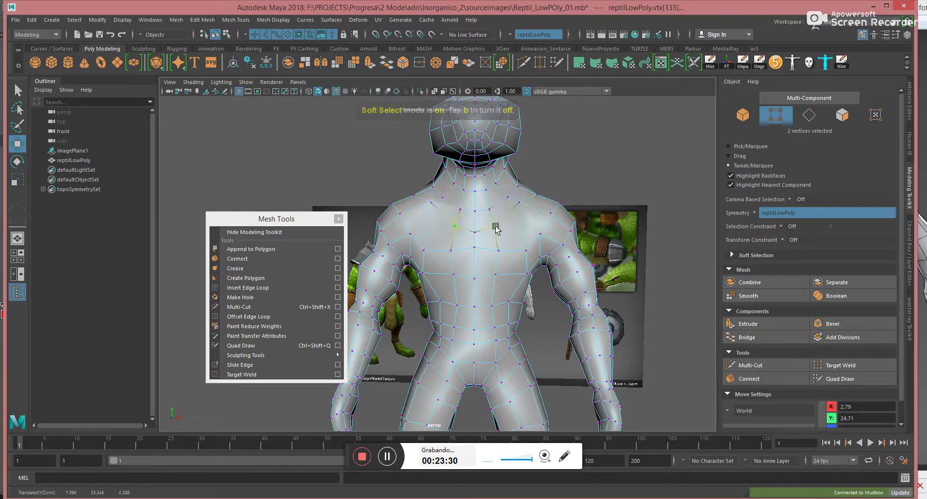
click(433, 207)
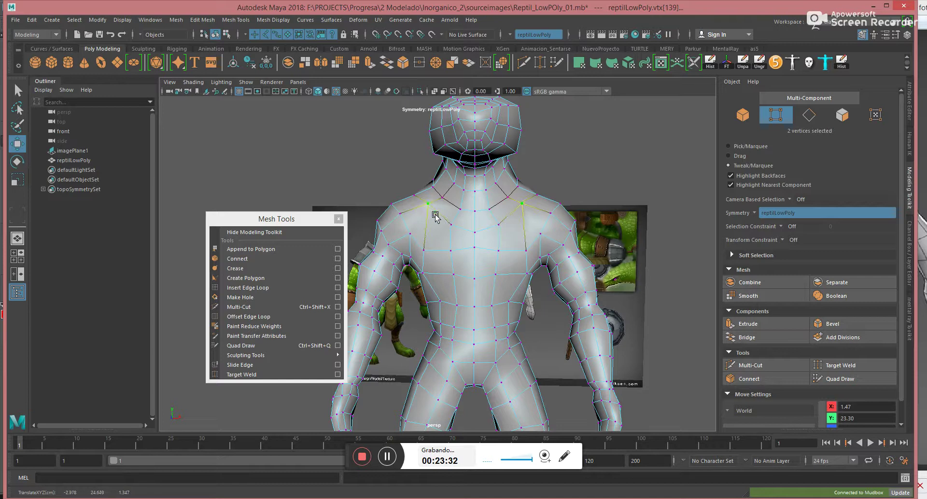
drag(425, 249, 450, 244)
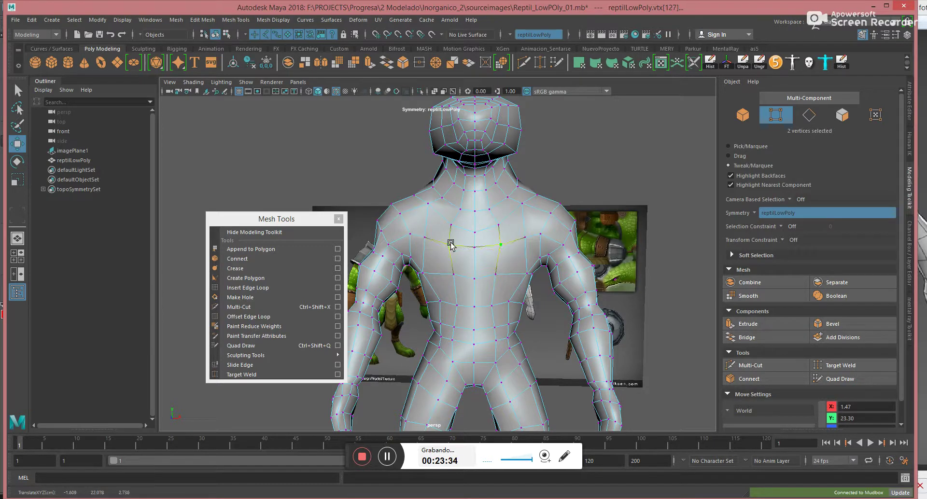
drag(429, 210, 423, 211)
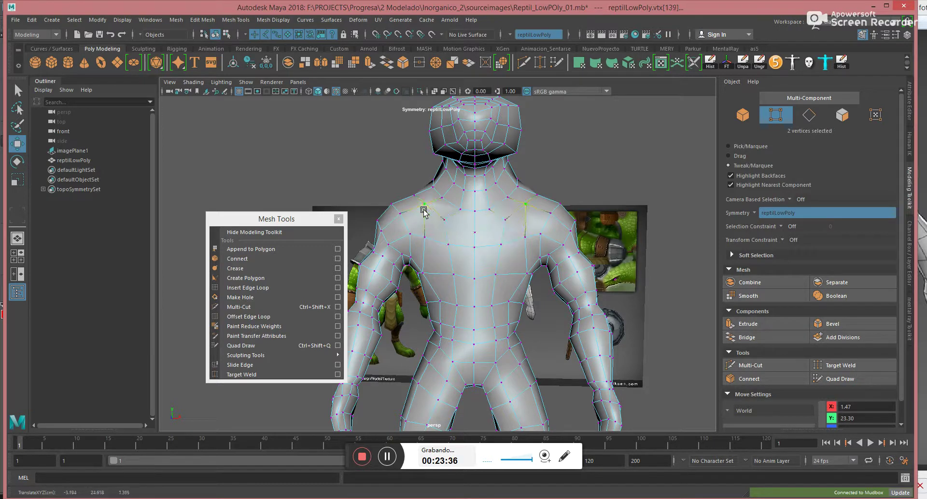
Adjust the front neck vertices below the jaw and the central upper-chest vertices with symmetry on.
alt+right_drag(429, 183, 484, 208)
mouse_move(467, 192)
mouse_down()
mouse_move(460, 157)
mouse_move(465, 169)
mouse_move(473, 151)
mouse_up()
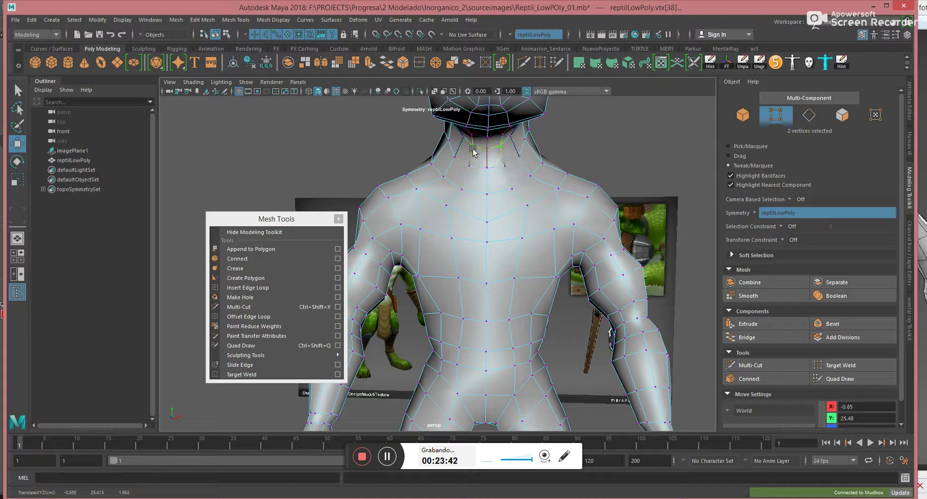
click(483, 217)
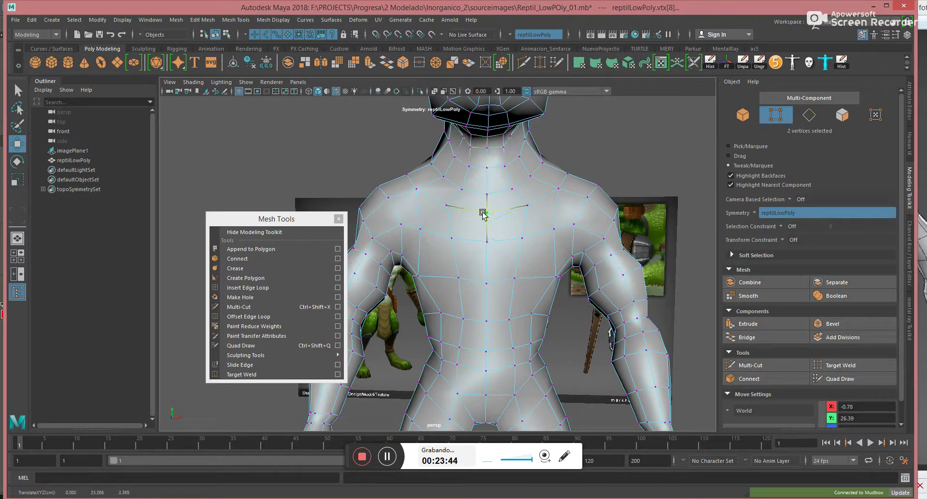
click(469, 234)
Refine the chest's side contour by moving its vertices, toggling soft selection as needed.
alt+drag(469, 234, 554, 236)
key(b)
drag(467, 224, 515, 211)
click(475, 236)
drag(475, 237, 478, 236)
click(447, 232)
click(457, 209)
key(b)
mouse_move(456, 211)
mouse_down()
mouse_move(410, 211)
mouse_move(465, 211)
mouse_up()
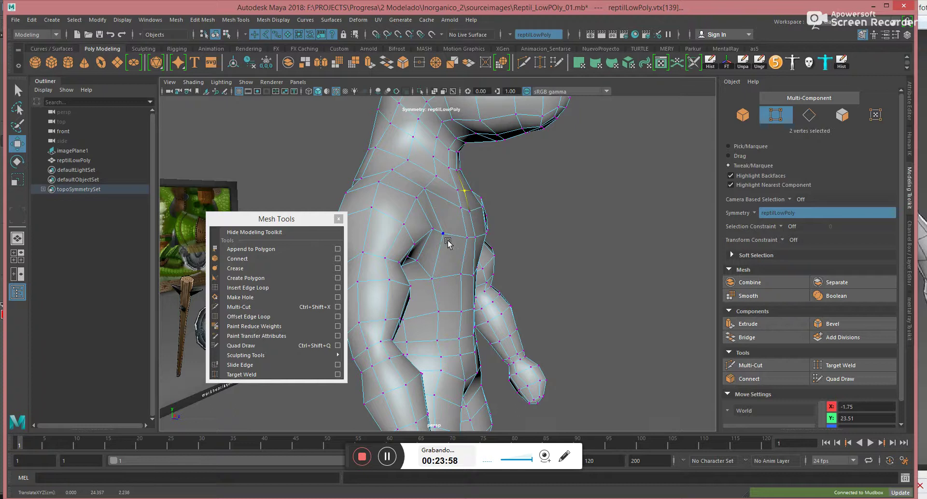
Reposition the ribcage vertices below the armpits and the vertex on the belly's center line.
click(431, 271)
click(460, 266)
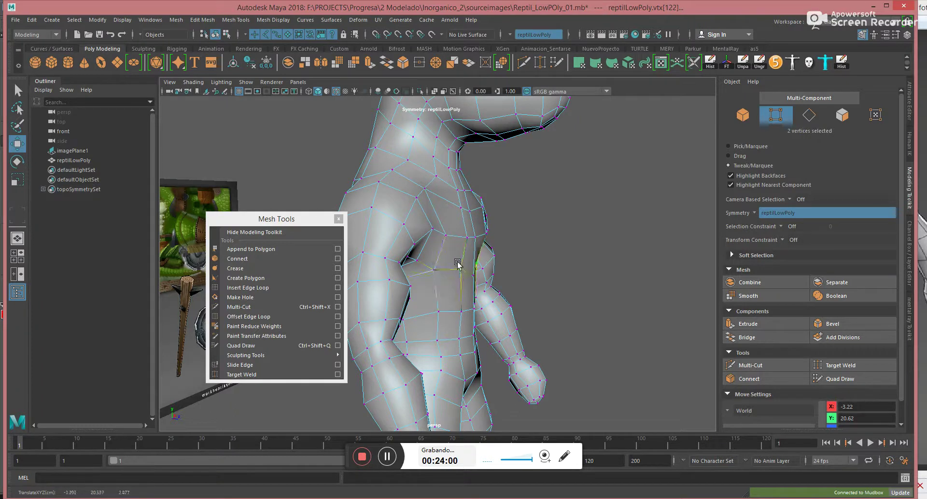
click(472, 268)
alt+drag(474, 263, 338, 280)
drag(494, 309, 486, 294)
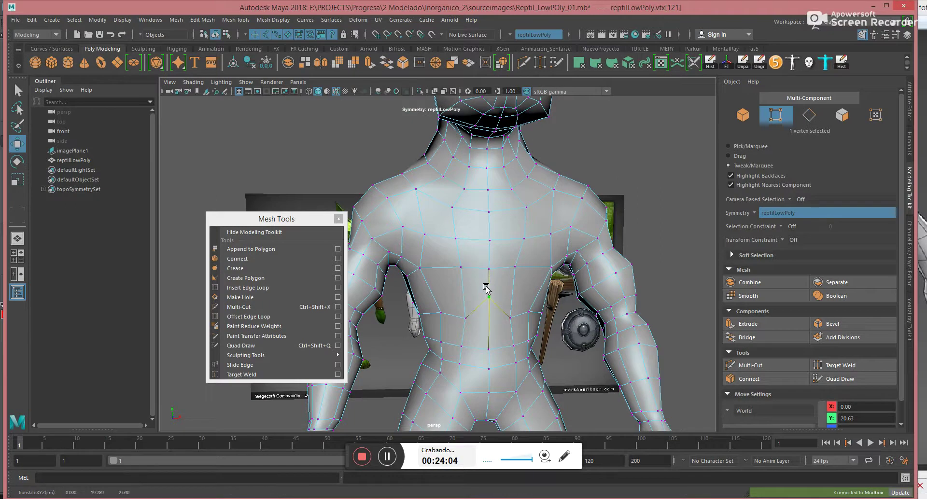
Even out the abdomen and waist edge rows by moving their vertices symmetrically.
drag(458, 295, 421, 300)
click(462, 322)
middle_drag(444, 343, 440, 323)
click(425, 322)
alt+drag(510, 332, 495, 327)
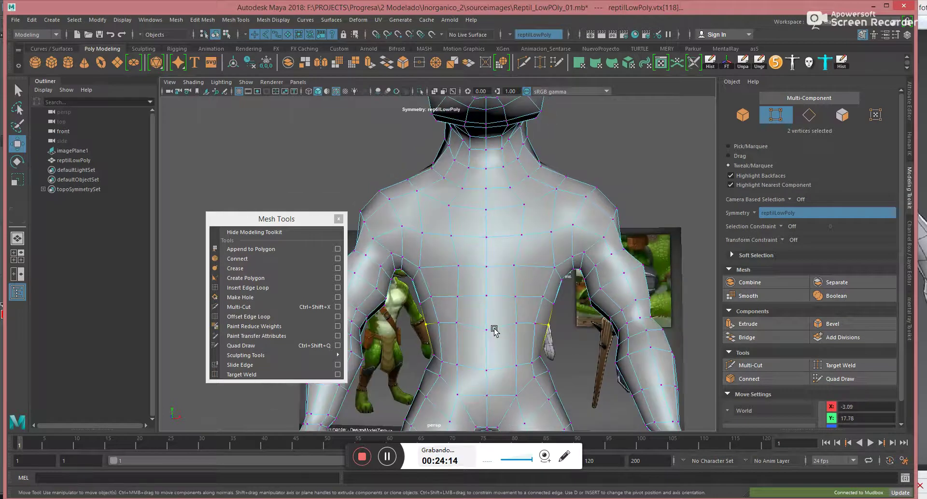
click(457, 324)
scroll(520, 326, down, 2)
click(436, 294)
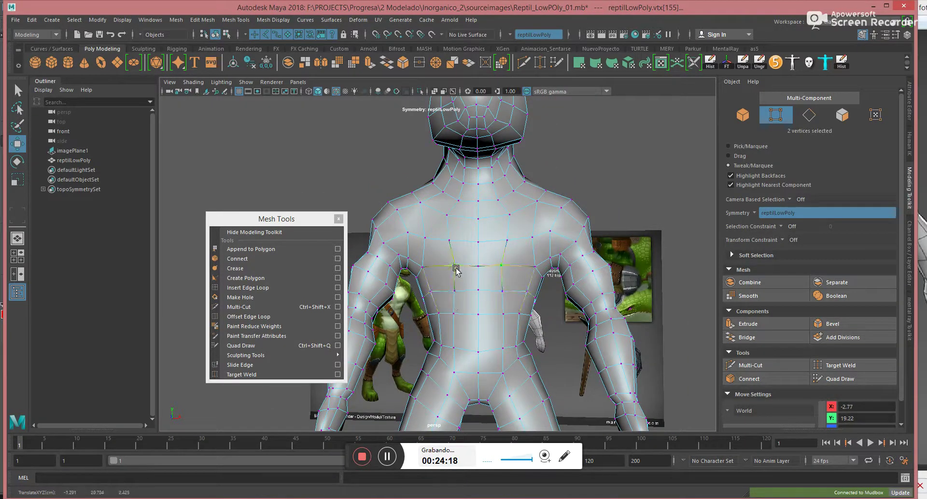
Reshape the hips, upper thighs and buttocks by moving their vertices from front and side views.
alt+drag(517, 305, 481, 271)
click(461, 302)
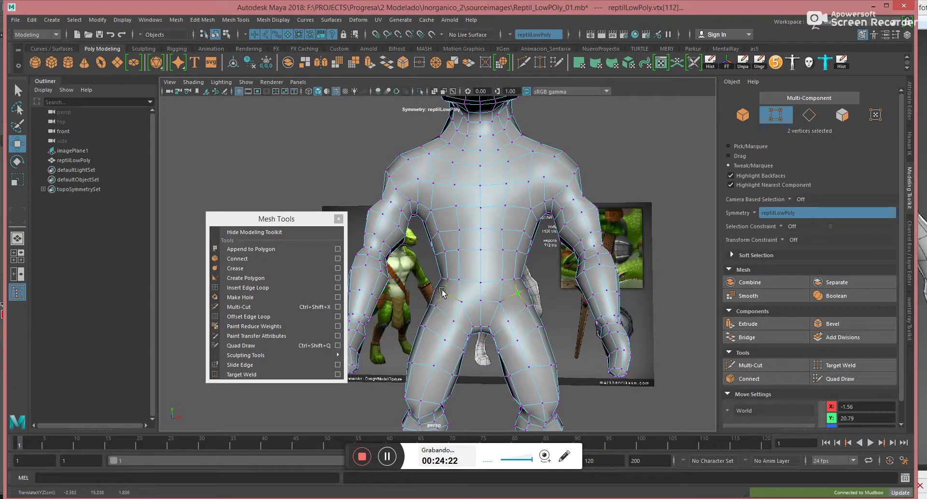
click(425, 327)
alt+drag(425, 327, 566, 338)
click(421, 312)
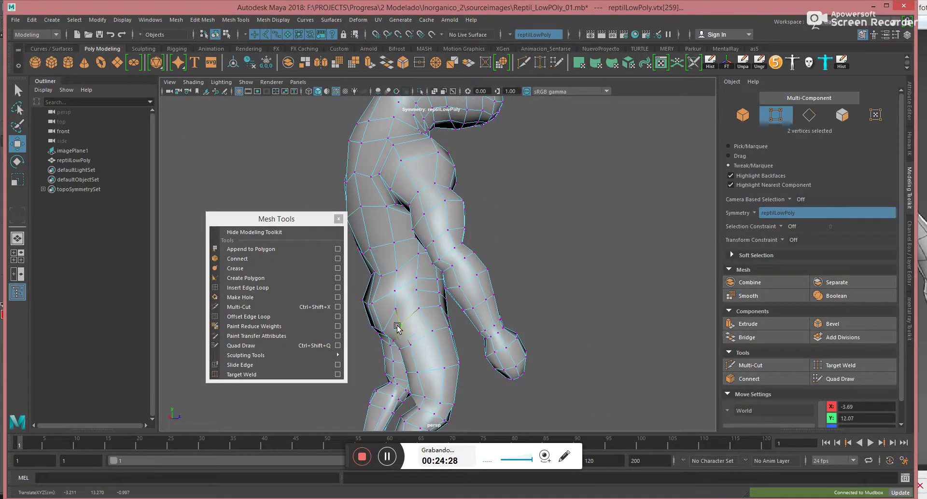
click(379, 327)
alt+drag(378, 322, 414, 318)
click(360, 327)
Reposition the vertices on the back of the neck and across the upper back.
scroll(441, 270, down, 3)
alt+middle_drag(441, 269, 478, 333)
alt+drag(478, 333, 469, 275)
drag(438, 217, 448, 221)
alt+middle_drag(449, 213, 439, 257)
alt+right_drag(439, 257, 491, 302)
alt+drag(491, 303, 476, 306)
click(464, 290)
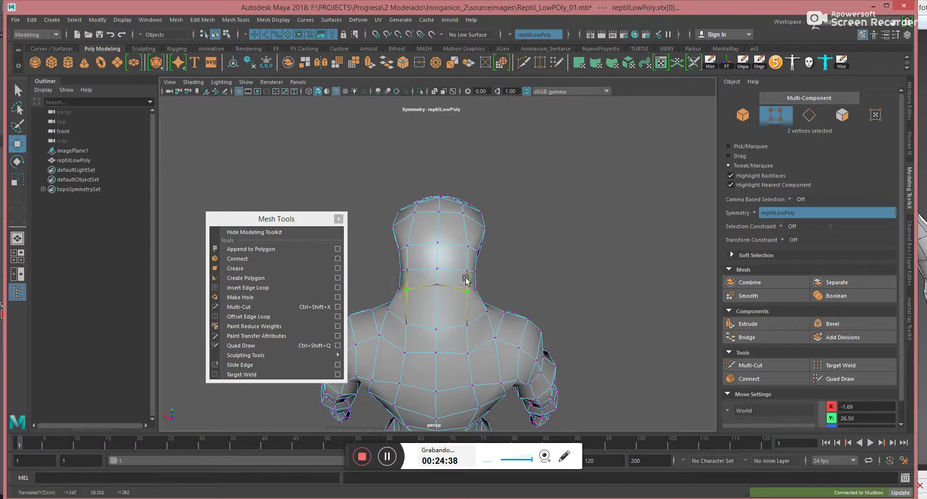
click(464, 325)
click(497, 346)
click(471, 381)
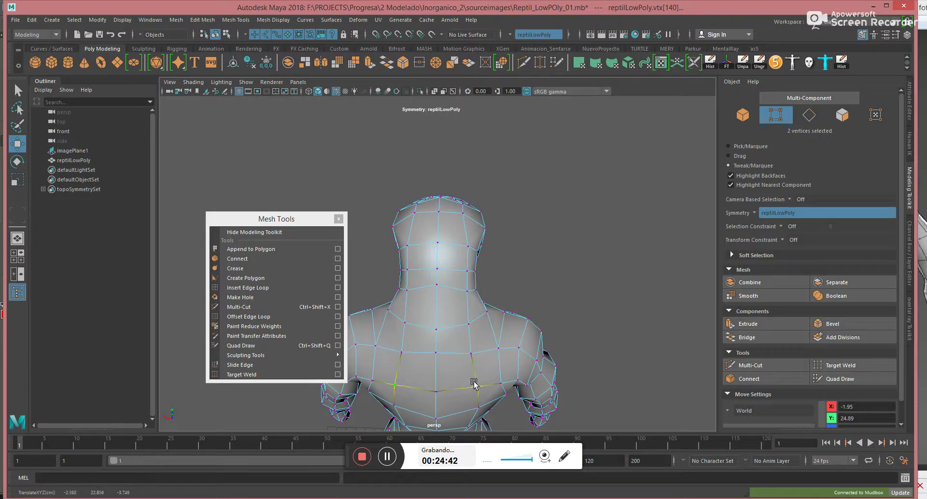
drag(493, 378, 496, 377)
Refine the vertices around the shoulder blades, the nape and the rear side of the head.
alt+middle_drag(425, 310, 447, 312)
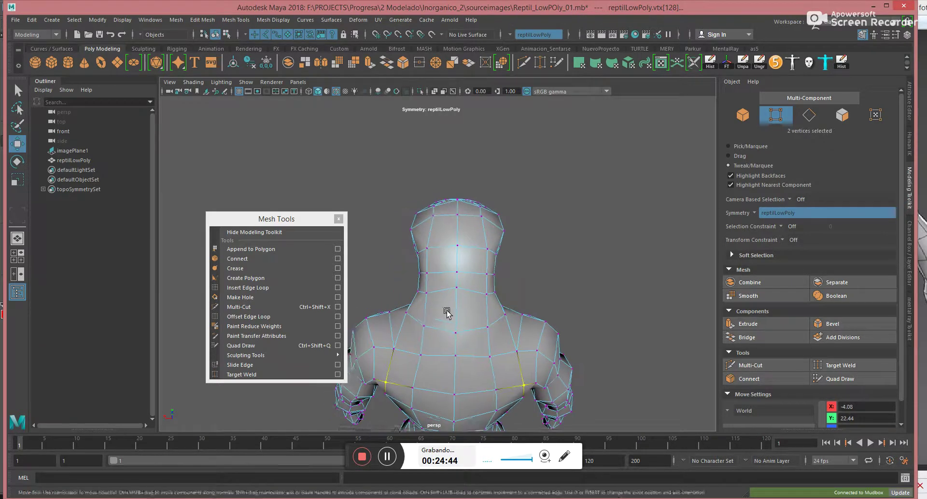
alt+right_drag(447, 312, 487, 328)
drag(527, 363, 531, 358)
alt+middle_drag(472, 311, 485, 313)
drag(473, 302, 474, 315)
alt+drag(452, 286, 445, 190)
click(456, 271)
drag(419, 228, 415, 227)
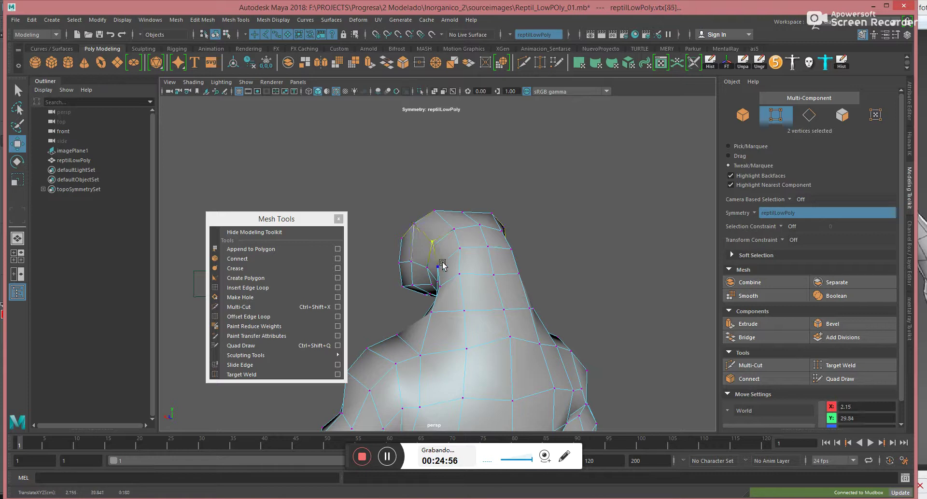
Smooth the sides and front of the neck below the jaw by moving vertices.
alt+drag(459, 289, 563, 307)
click(424, 276)
scroll(563, 308, up, 3)
click(514, 322)
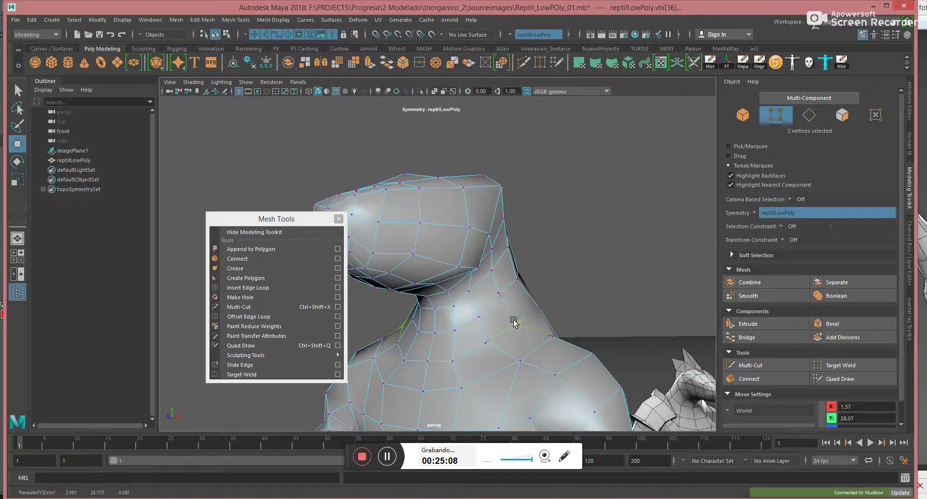
click(495, 273)
alt+drag(495, 272, 489, 287)
click(457, 306)
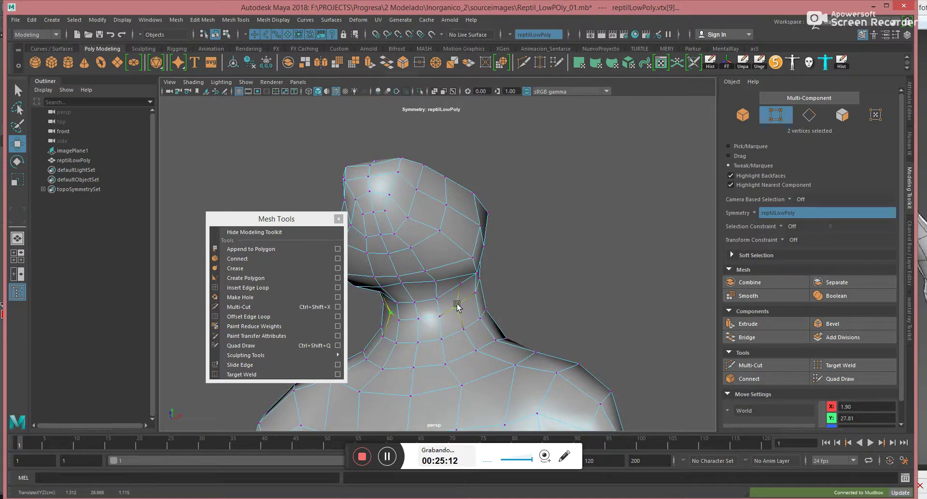
alt+drag(462, 326, 451, 302)
click(449, 300)
Shape the jawline and the side of the snout by moving their vertices symmetrically.
drag(374, 267, 418, 276)
click(406, 273)
alt+drag(419, 275, 329, 272)
alt+middle_drag(412, 296, 479, 299)
drag(388, 264, 382, 258)
drag(465, 269, 466, 263)
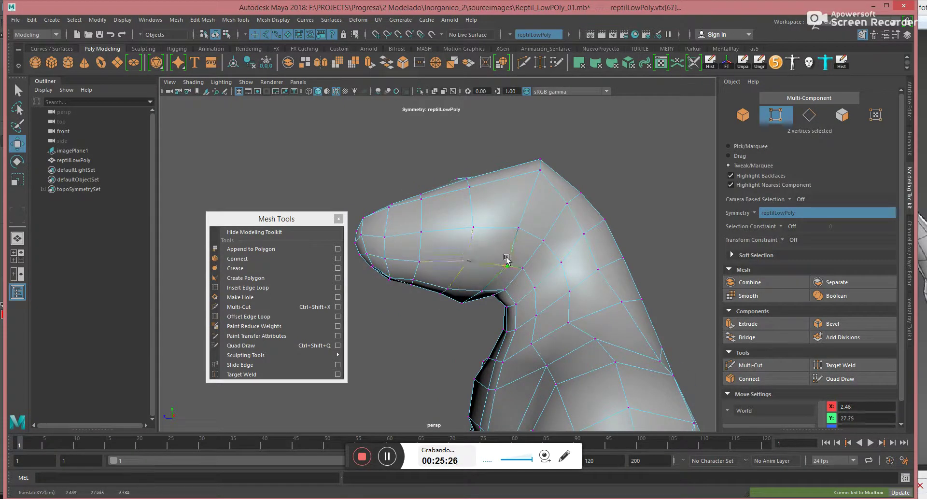
click(386, 236)
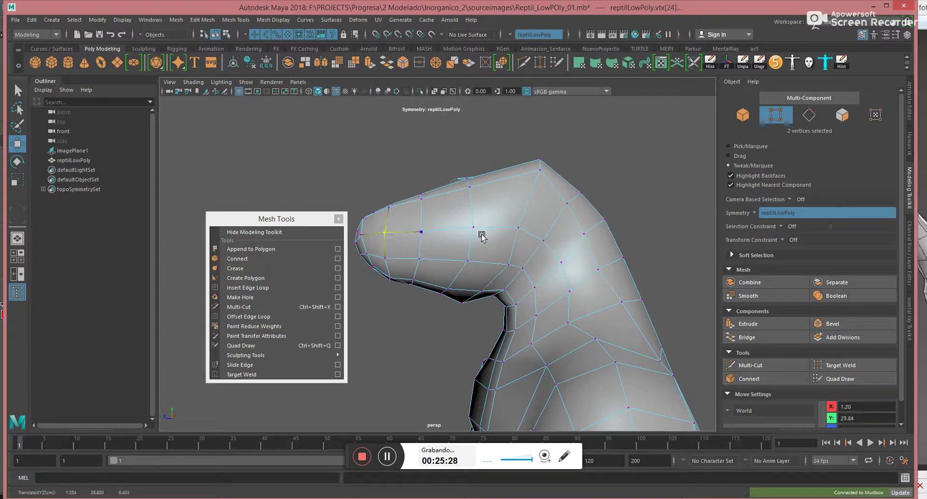
Reposition the crown vertices and widen the vertex row on the front of the snout.
alt+drag(530, 209, 505, 165)
click(525, 181)
click(504, 165)
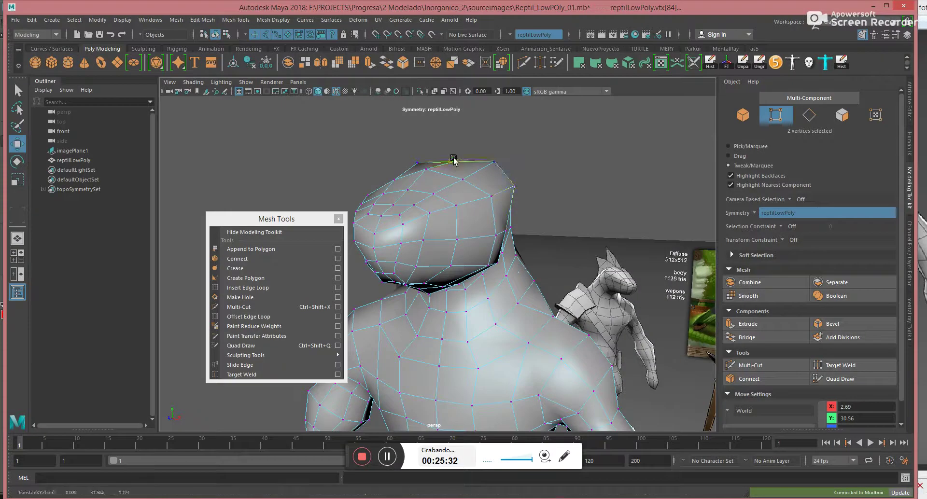
alt+drag(494, 193, 558, 200)
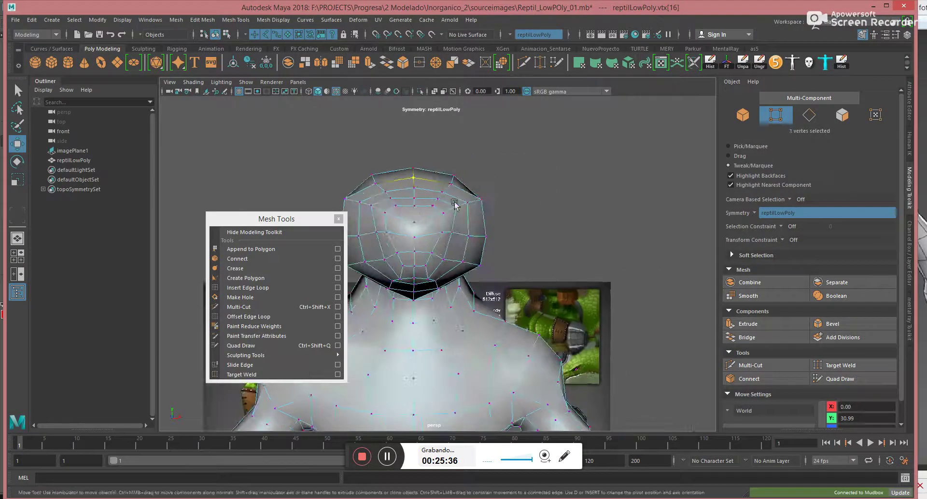
click(395, 233)
drag(378, 233, 371, 236)
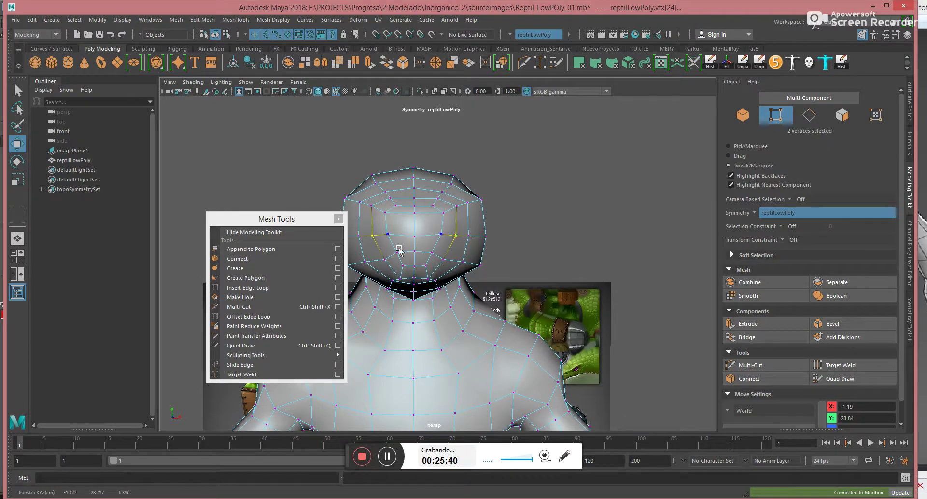
Adjust the central vertices on the front of the reptile's snout.
alt+right_drag(398, 256, 465, 273)
alt+middle_drag(416, 270, 488, 270)
mouse_move(488, 270)
alt+mouse_down()
mouse_move(426, 261)
mouse_move(476, 269)
alt+mouse_up()
drag(476, 220, 474, 213)
click(474, 252)
alt+drag(518, 245, 476, 228)
Switch the mesh to UV component mode and save the scene.
alt+drag(570, 234, 623, 250)
scroll(587, 250, down, 3)
scroll(587, 249, down, 4)
alt+middle_drag(517, 295, 547, 266)
alt+drag(506, 266, 441, 246)
key(F12)
click(99, 34)
Move the Mesh Tools window away from the reptile model and frame the body for arm editing.
alt+middle_drag(440, 246, 441, 224)
scroll(441, 224, up, 1)
alt+right_drag(441, 225, 478, 242)
alt+middle_drag(478, 242, 491, 232)
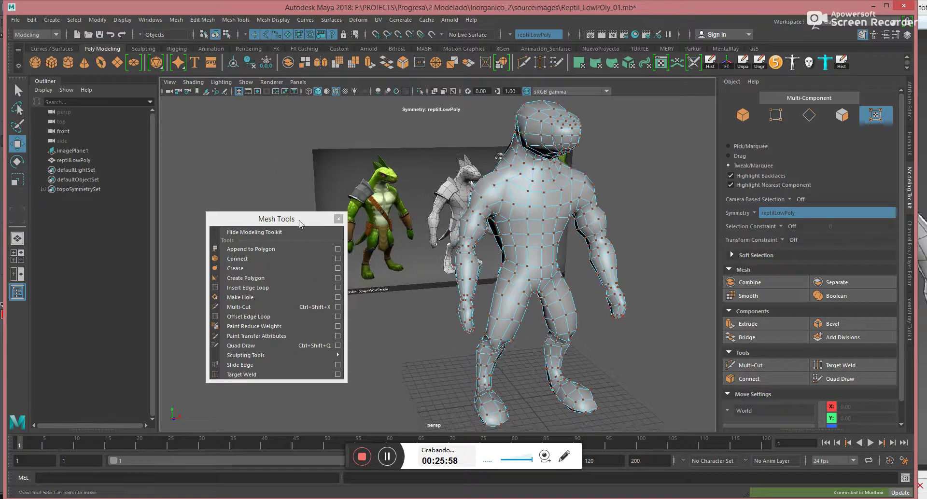
drag(294, 222, 221, 222)
alt+drag(441, 242, 414, 236)
alt+right_drag(450, 270, 482, 278)
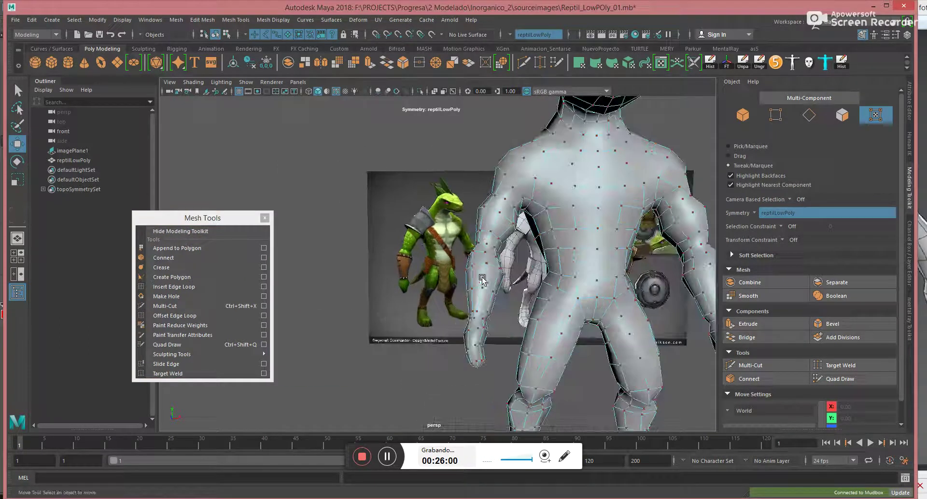
alt+drag(461, 298, 448, 300)
Return to vertex mode and marquee-select the hand and lower-forearm vertices using Pick/Marquee selection.
right_drag(447, 249, 410, 248)
drag(448, 298, 469, 257)
key(ctrl+z)
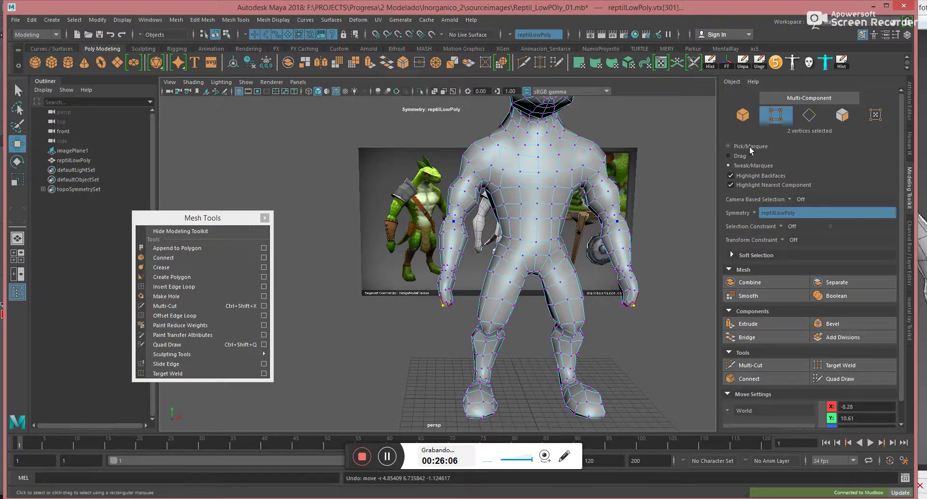
drag(383, 342, 463, 241)
alt+drag(526, 262, 503, 261)
Try moving the selected hands and forearms downward and outward, and undo both moves.
drag(451, 216, 435, 240)
drag(511, 232, 498, 226)
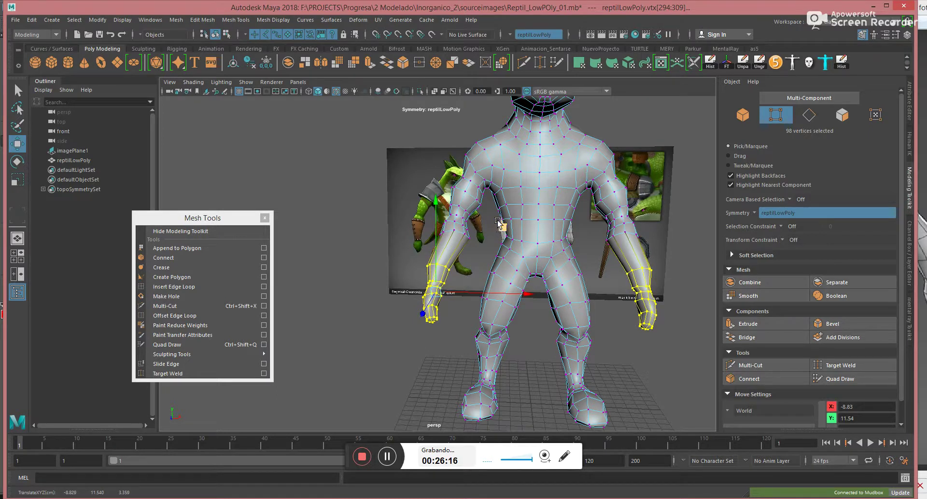
key(ctrl+z)
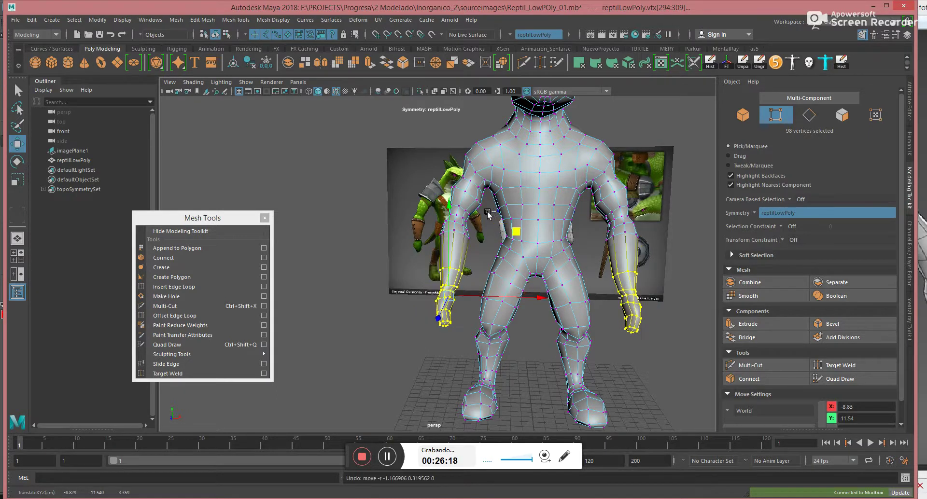
key(ctrl+z)
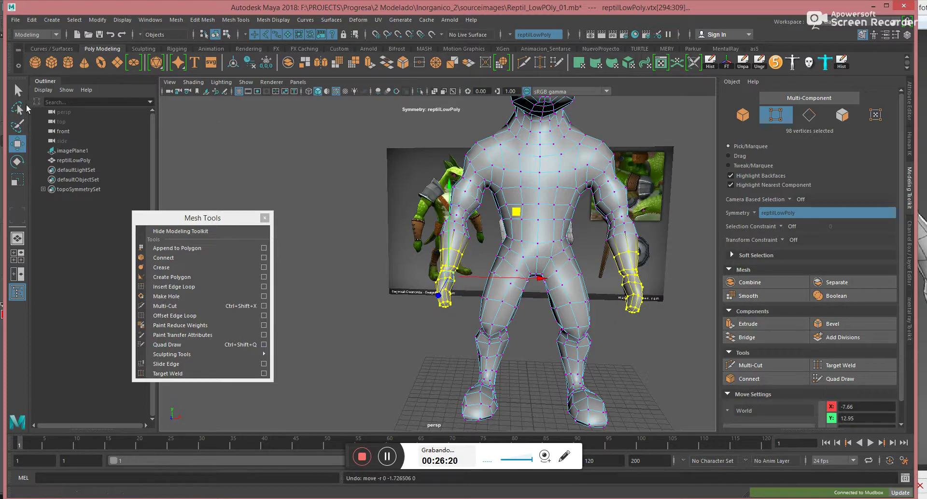
Extend the vertex selection up both forearms with the Lasso tool and set a soft-selection falloff radius of about 2.57.
click(17, 107)
alt+middle_drag(430, 189, 482, 229)
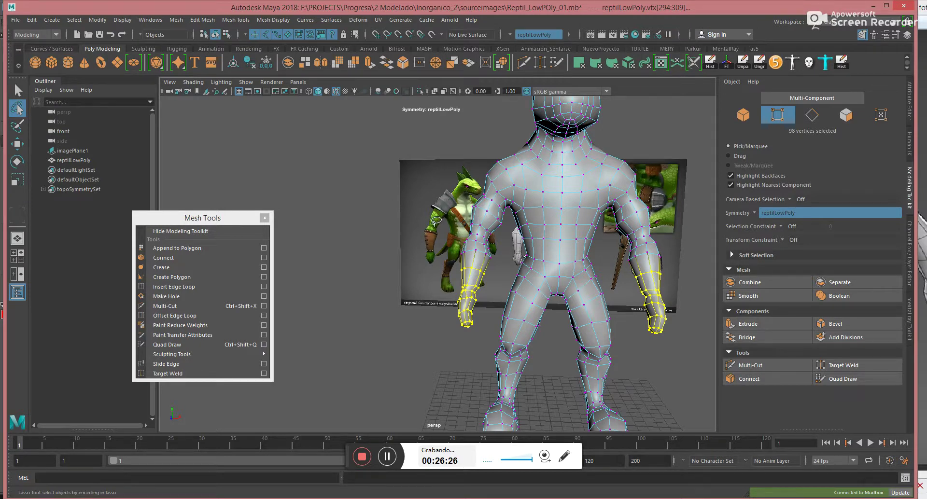
mouse_move(460, 224)
shift+mouse_down()
mouse_move(502, 251)
mouse_move(478, 344)
mouse_move(420, 297)
shift+mouse_up()
key(b)
drag(471, 258, 492, 247)
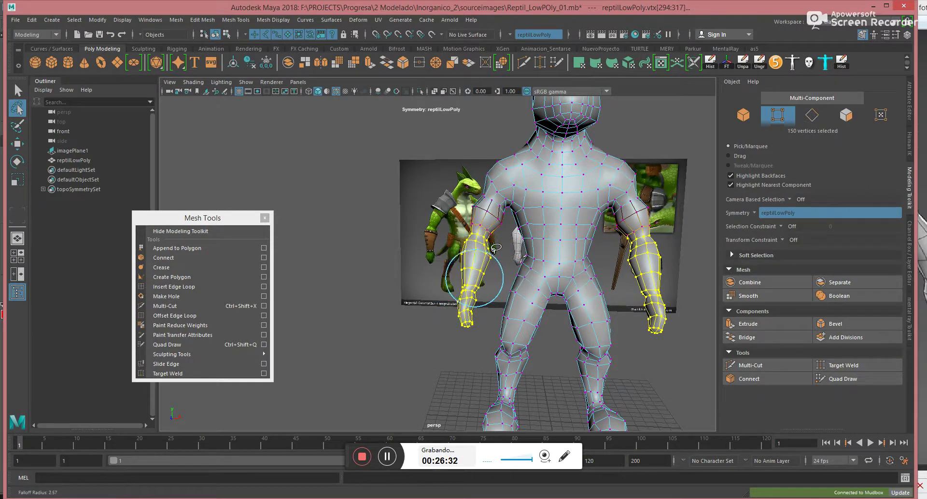
Reposition both forearms and hands with the soft-selected Move tool and clear the selection.
key(w)
drag(476, 280, 516, 284)
alt+right_drag(517, 284, 454, 266)
alt+drag(454, 266, 422, 234)
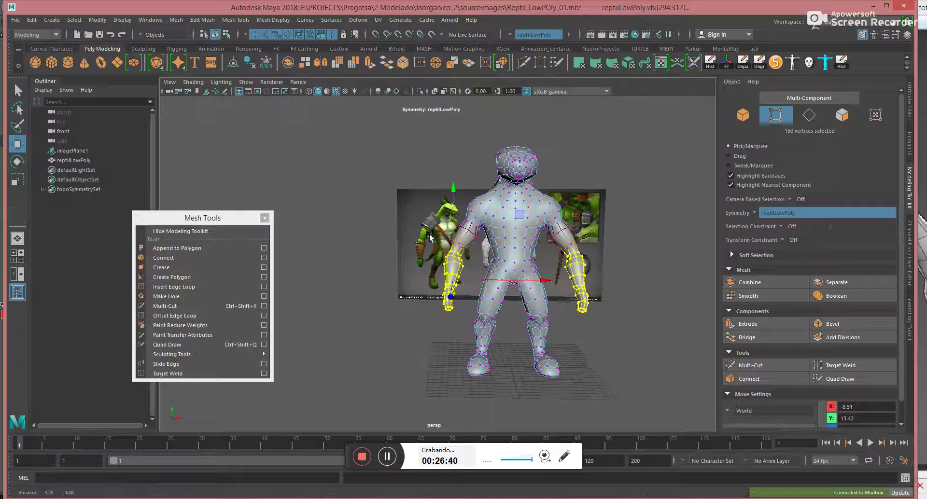
drag(404, 181, 359, 320)
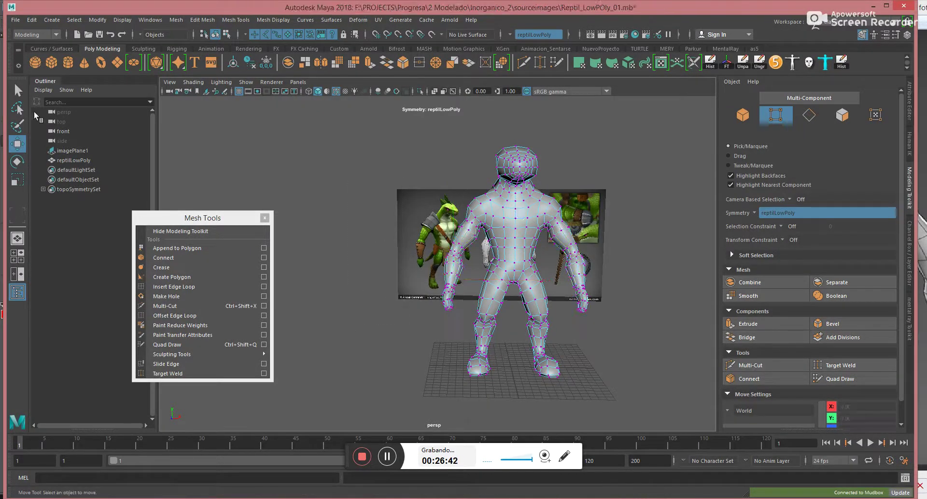
Lasso-select the head, arms and upper-torso vertices and raise them with the Move tool to lengthen the body.
click(17, 109)
mouse_move(343, 191)
mouse_down()
mouse_move(413, 337)
mouse_move(464, 309)
mouse_move(493, 252)
mouse_move(551, 266)
mouse_move(563, 296)
mouse_move(696, 246)
mouse_move(603, 97)
mouse_up()
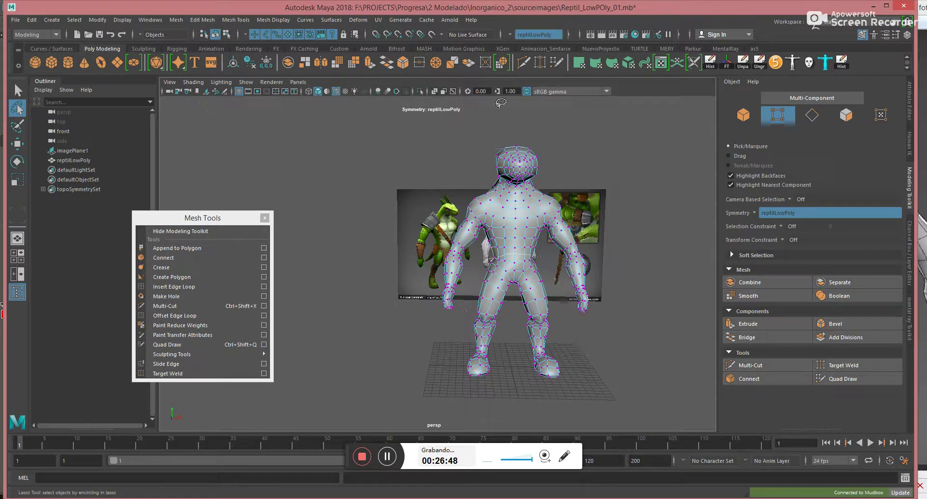
key(w)
drag(483, 162, 480, 142)
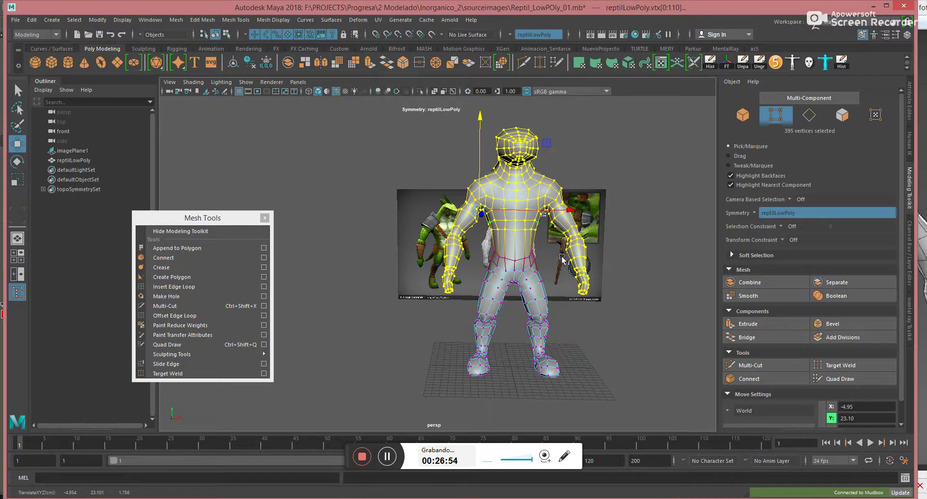
Lasso-select the leg and pelvis vertices, then scale and shift them slightly upward to adjust the lower body.
click(20, 109)
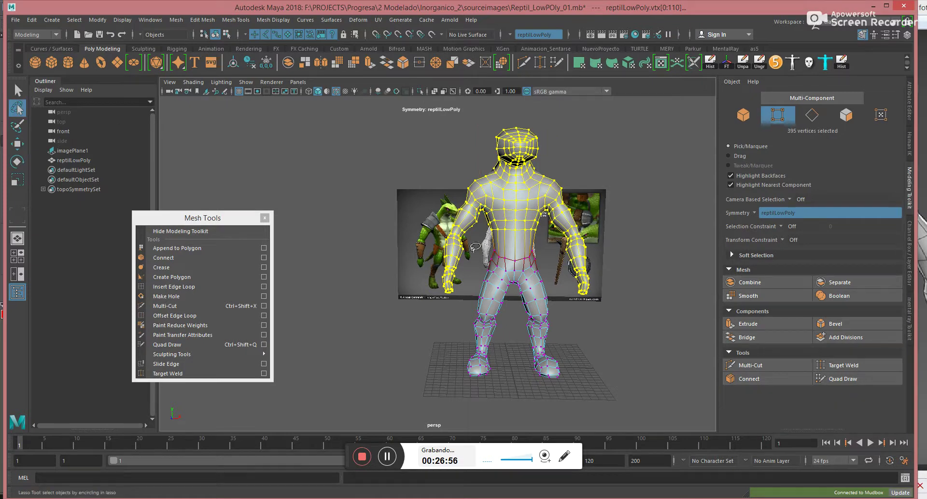
drag(458, 383, 590, 393)
drag(543, 243, 485, 241)
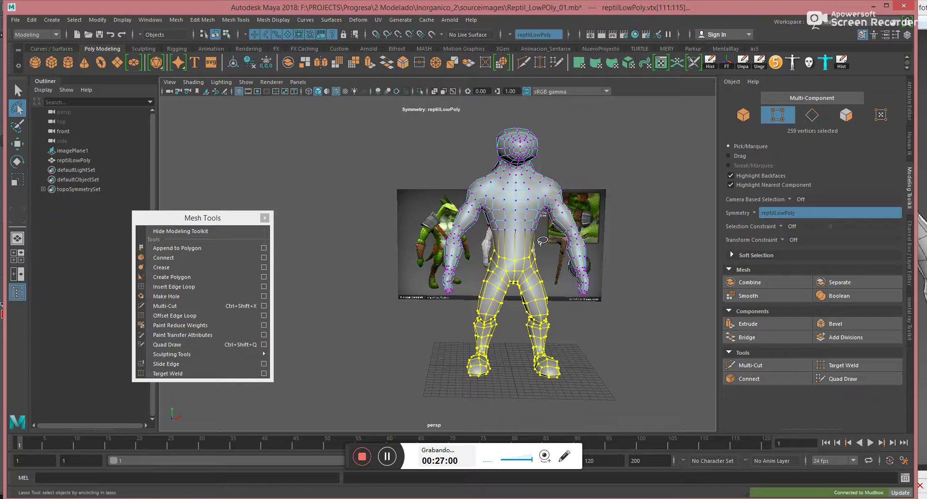
key(r)
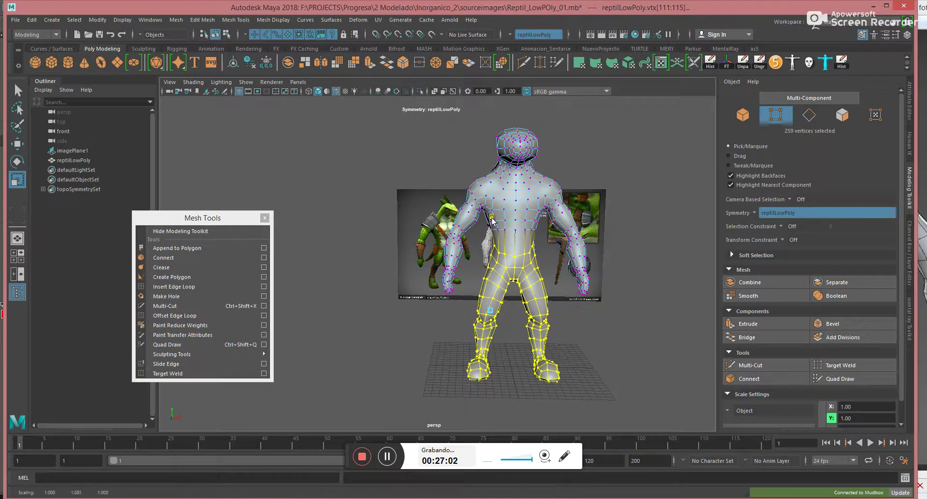
key(w)
drag(492, 235, 491, 231)
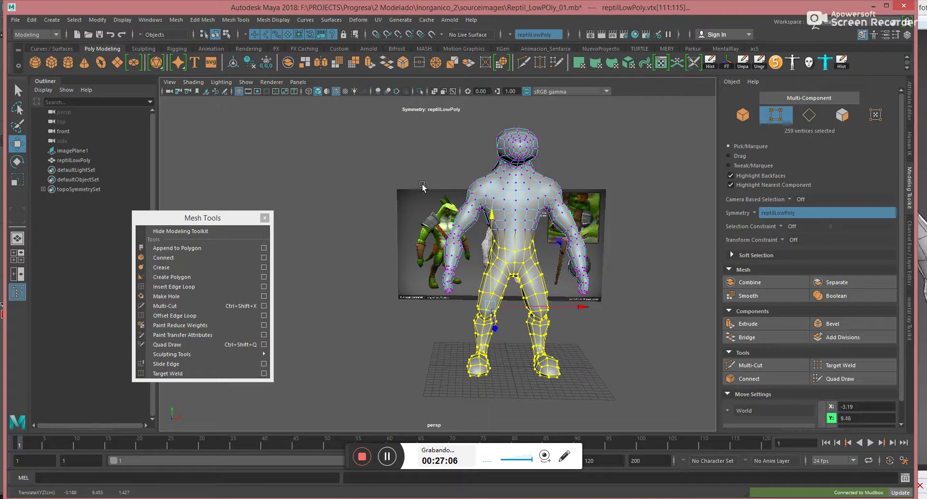
Lasso-select the head, arm and upper-torso vertices again.
click(17, 107)
mouse_move(387, 163)
alt+mouse_down()
mouse_move(419, 144)
mouse_move(376, 337)
mouse_move(428, 327)
mouse_move(461, 270)
alt+mouse_up()
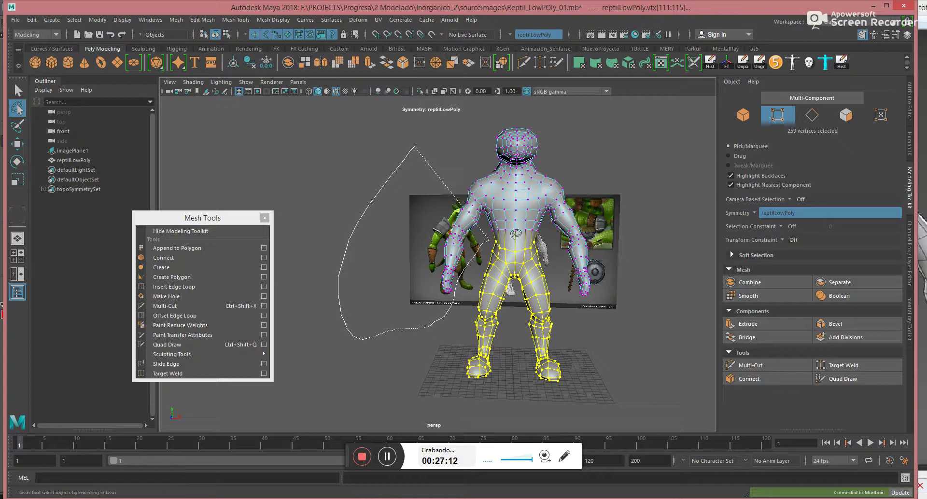
mouse_move(574, 312)
mouse_down()
mouse_move(642, 176)
mouse_move(512, 107)
mouse_up()
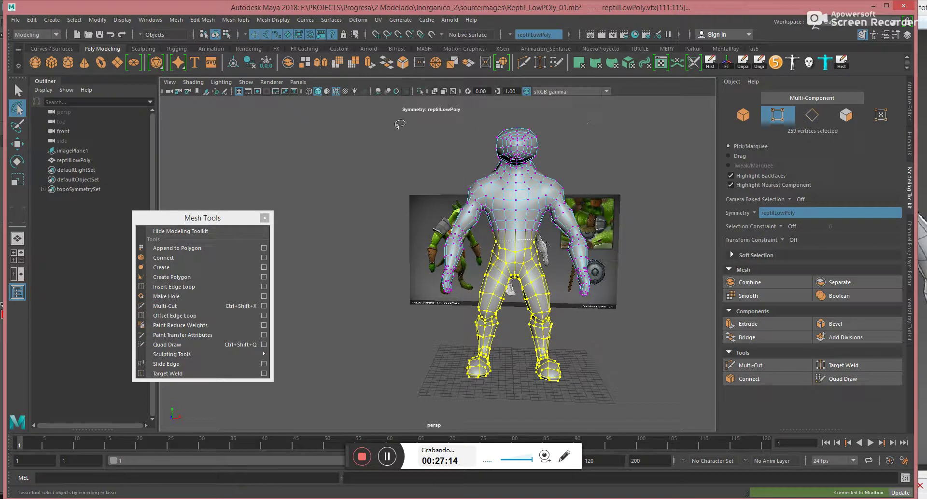
Try scaling the selected upper body uniformly, and undo the scale.
key(e)
key(r)
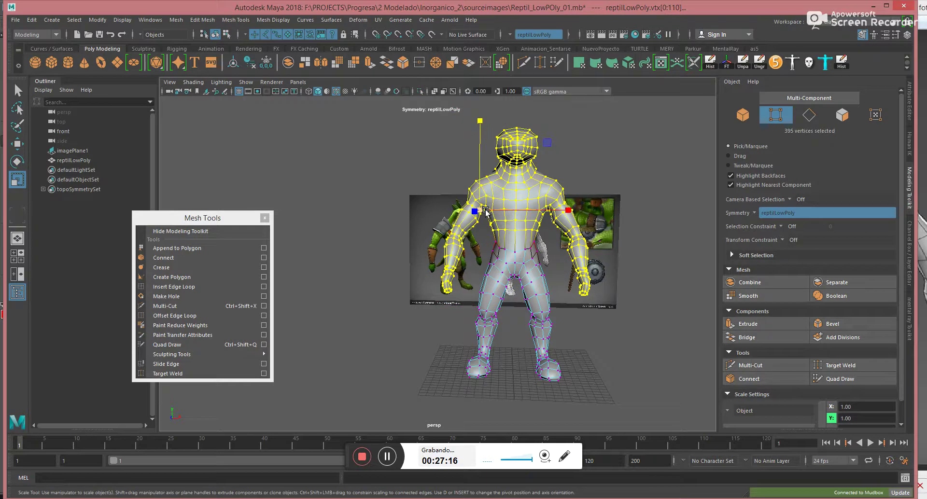
drag(483, 210, 486, 210)
key(ctrl+z)
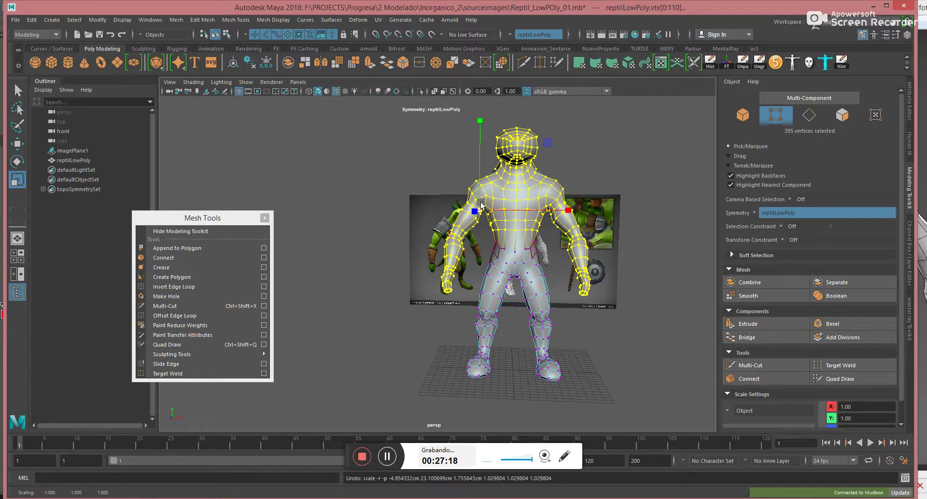
Raise the selected upper body slightly with the Move tool, return to object mode and clear the selection.
key(w)
drag(541, 145, 543, 139)
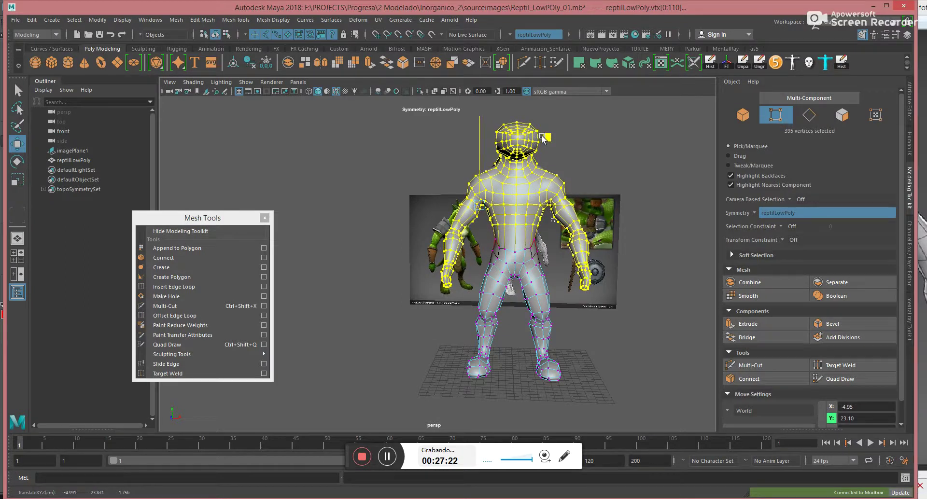
key(F8)
click(616, 171)
Examine the body's proportions against the lizard reference in the front and perspective views.
alt+drag(610, 227, 570, 262)
key(space)
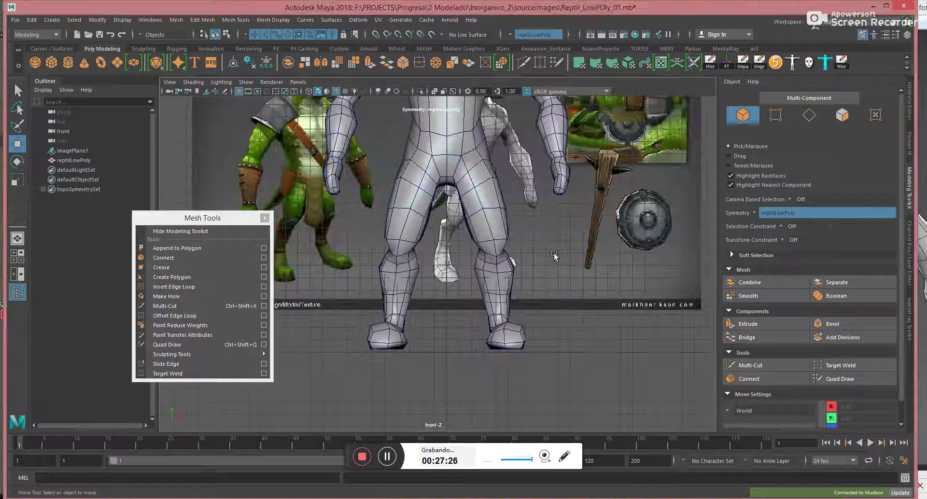
key(space)
drag(424, 214, 429, 182)
alt+drag(389, 188, 416, 187)
alt+right_drag(415, 186, 535, 221)
mouse_move(534, 221)
alt+mouse_down()
mouse_move(473, 222)
mouse_move(488, 227)
alt+mouse_up()
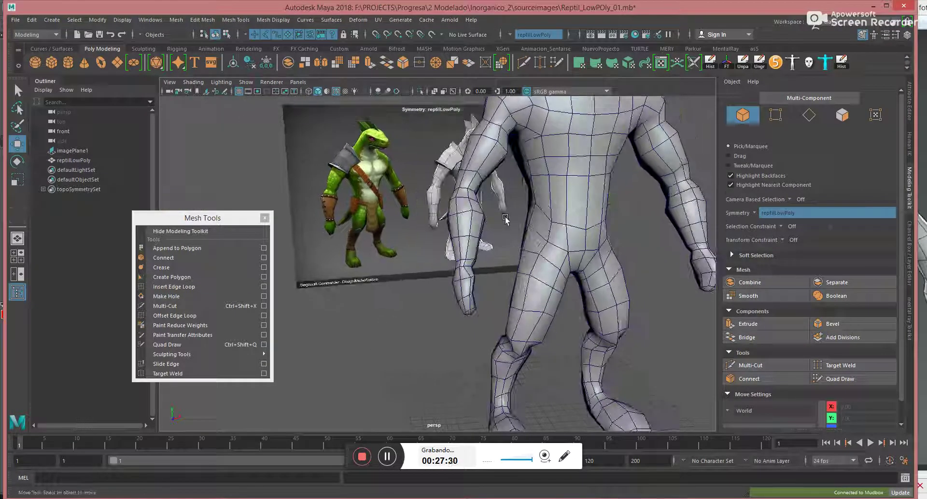
Try relaxing the torso surface with the Relax sculpting tool, undo the stroke and return to the Move tool.
click(142, 49)
click(68, 62)
alt+middle_drag(551, 160, 510, 188)
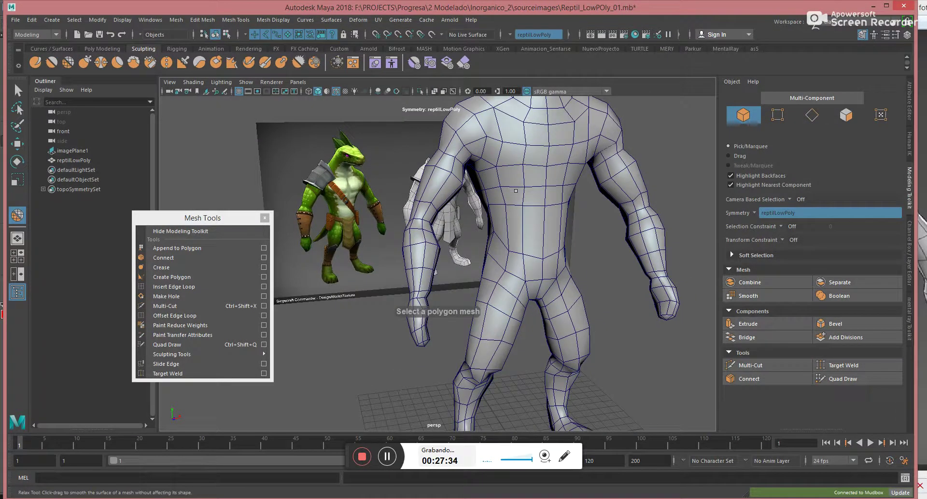
click(526, 184)
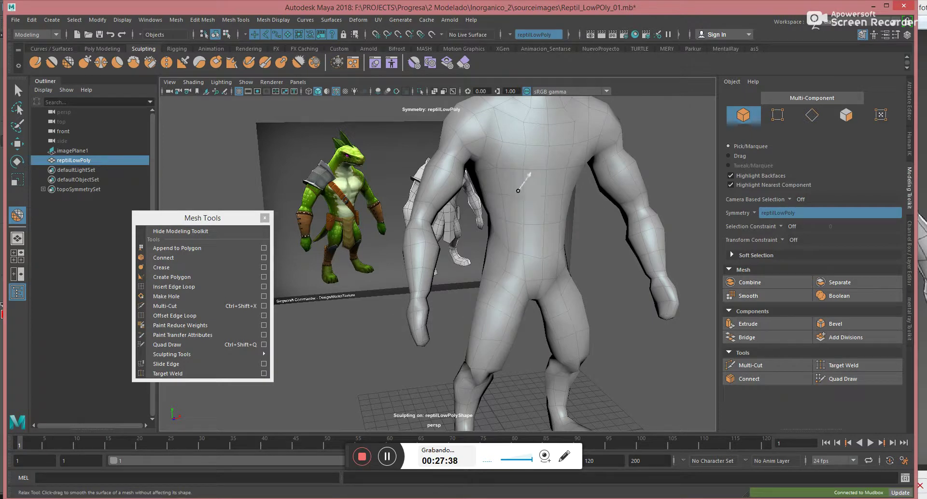
mouse_move(503, 179)
alt+mouse_down()
mouse_move(499, 251)
mouse_move(536, 257)
mouse_move(527, 251)
alt+mouse_up()
key(ctrl+z)
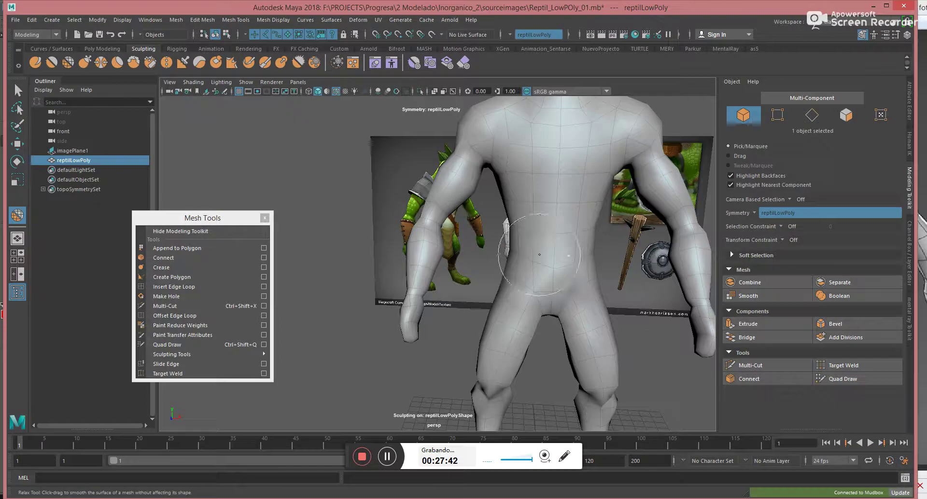
key(w)
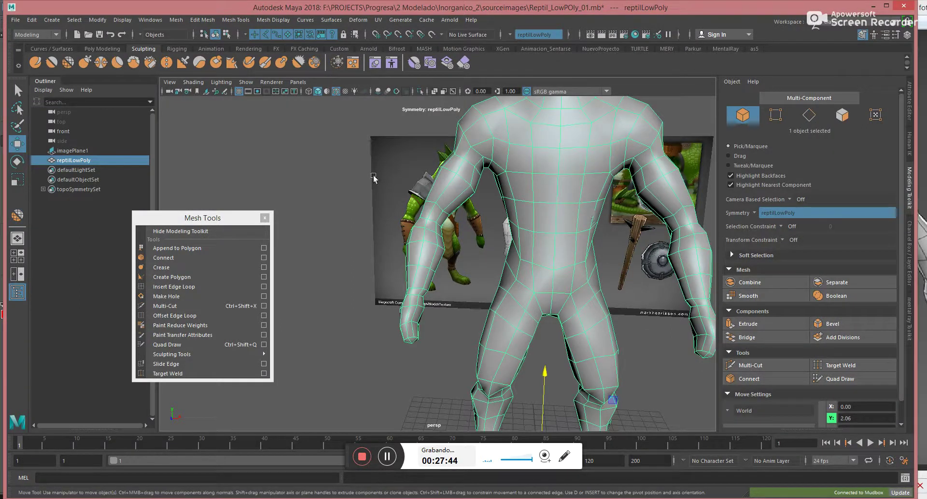
Save the scene and switch the reptile mesh to vertex mode with Tweak/Marquee selection.
click(99, 35)
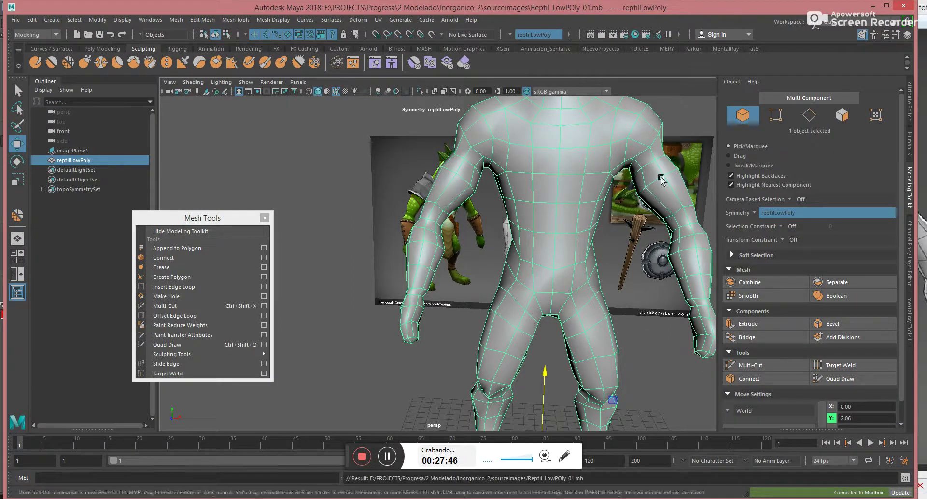
click(735, 166)
right_drag(552, 197, 531, 193)
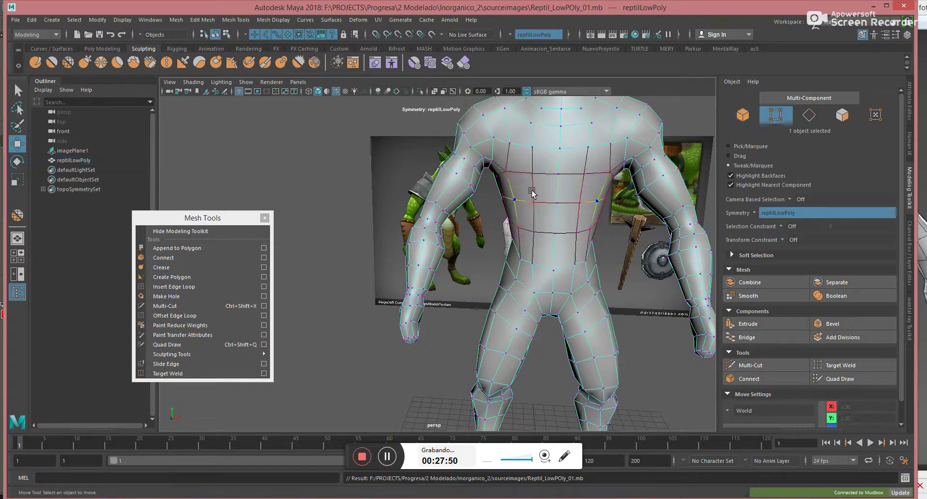
Adjust the soft-selection falloff and tweak the vertices along the outer hips and upper thighs.
alt+middle_drag(556, 297, 545, 244)
key(b)
drag(499, 238, 458, 252)
click(493, 261)
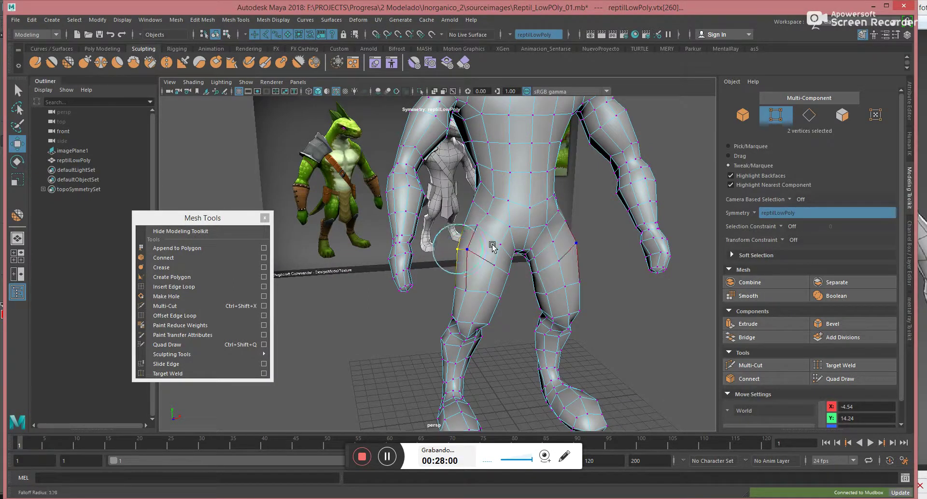
drag(474, 251, 500, 250)
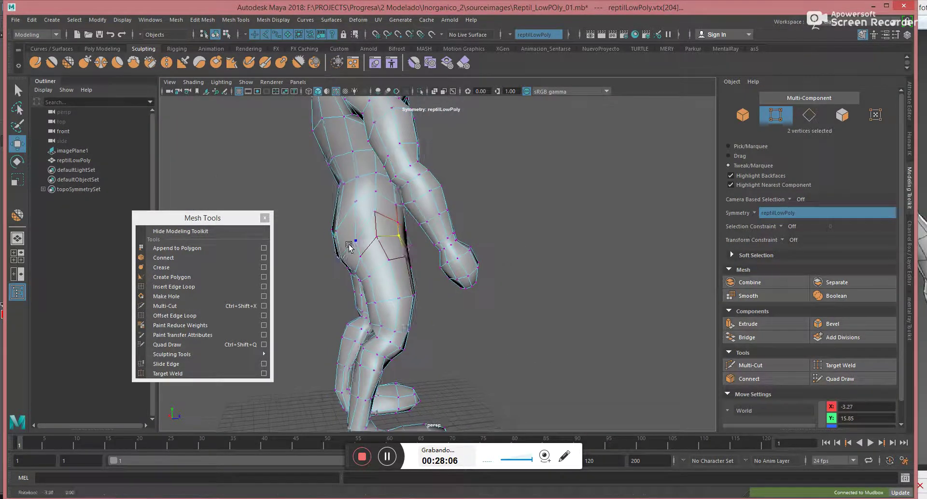
Undo the first buttock vertex move, toggle soft selection and reshape the buttock and lower-back vertices in profile.
drag(338, 230, 365, 220)
key(ctrl+z)
key(b)
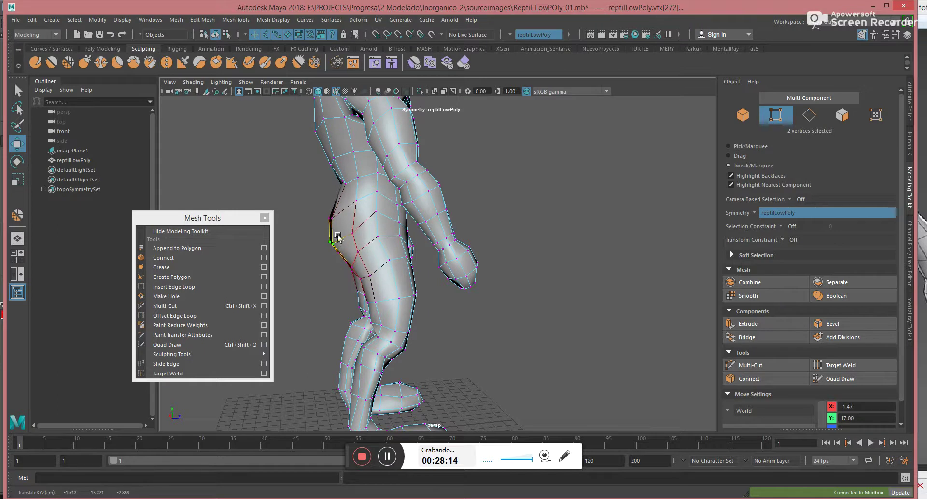
click(343, 186)
Reshape the buttocks and the backs of the upper thighs by tweaking their vertices from behind and the side.
alt+drag(344, 197, 471, 227)
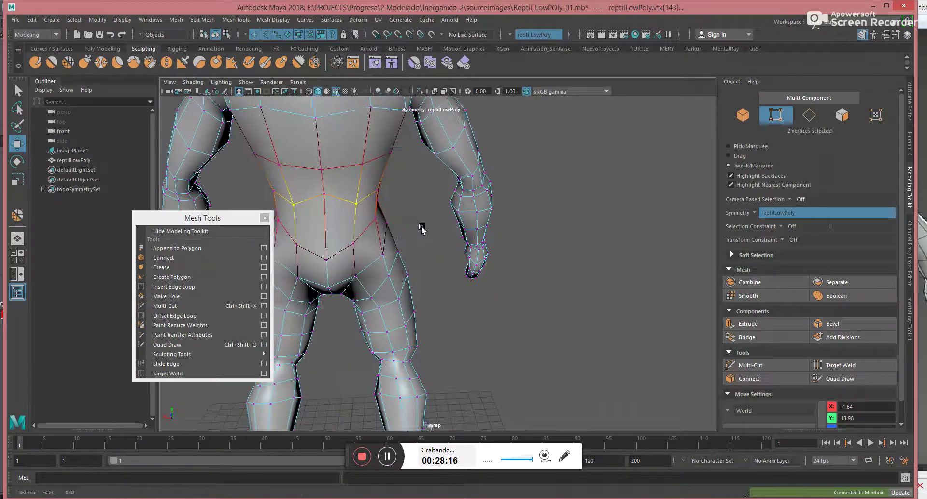
alt+middle_drag(396, 228, 436, 207)
alt+drag(437, 209, 402, 241)
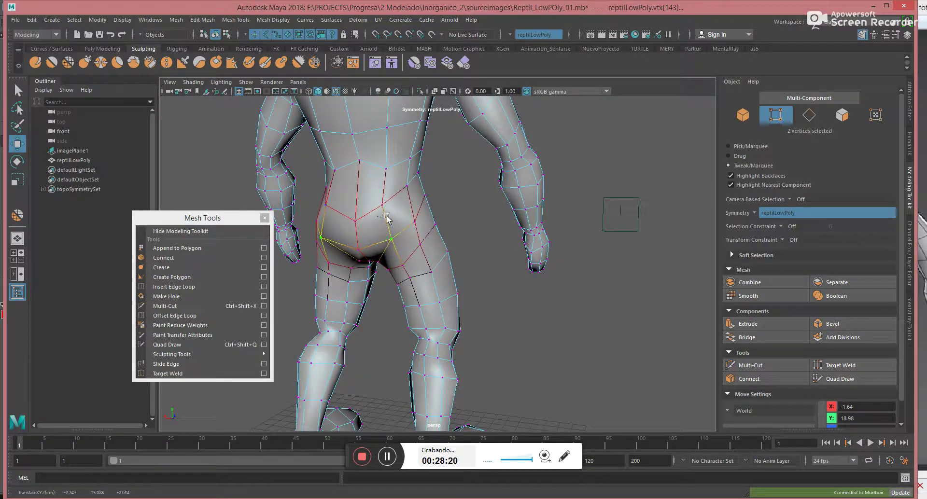
drag(358, 217, 354, 205)
drag(413, 221, 375, 242)
click(414, 260)
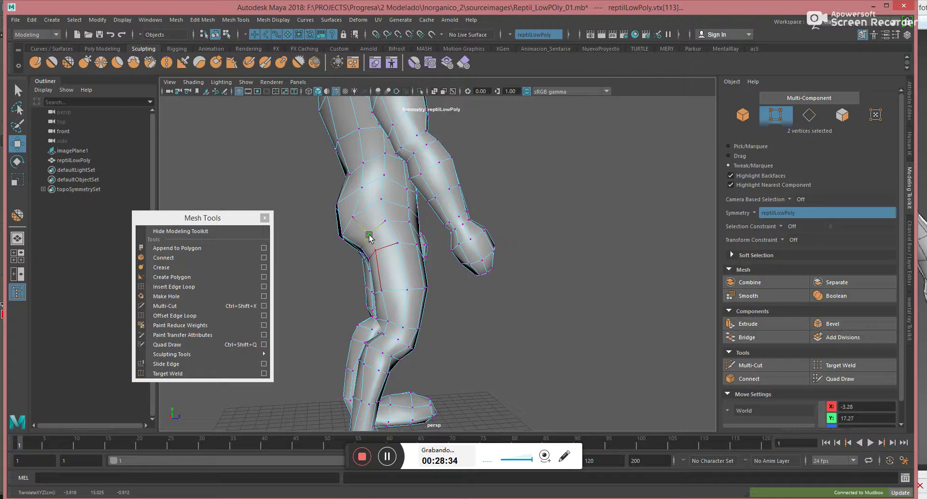
Tweak the vertices at the back of the hips and along the waist to smooth their contour.
alt+drag(390, 224, 395, 231)
drag(361, 188, 351, 188)
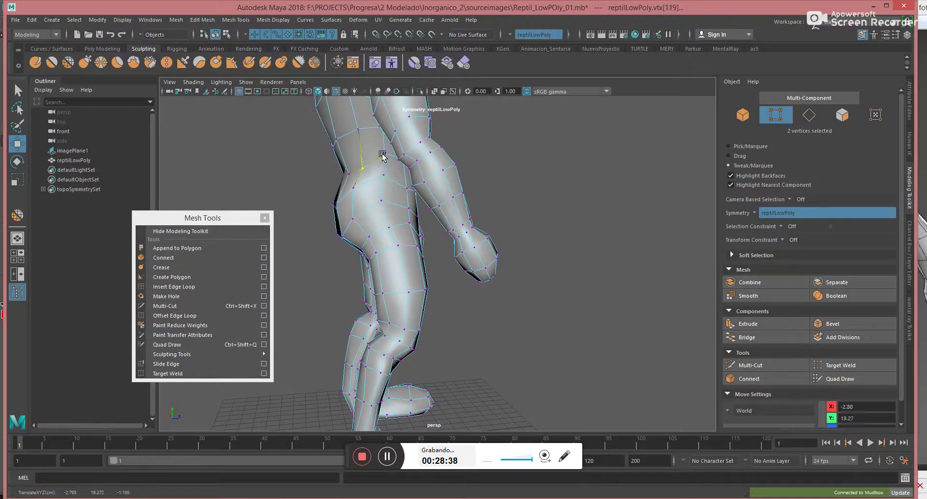
alt+drag(382, 160, 454, 185)
click(431, 170)
click(411, 186)
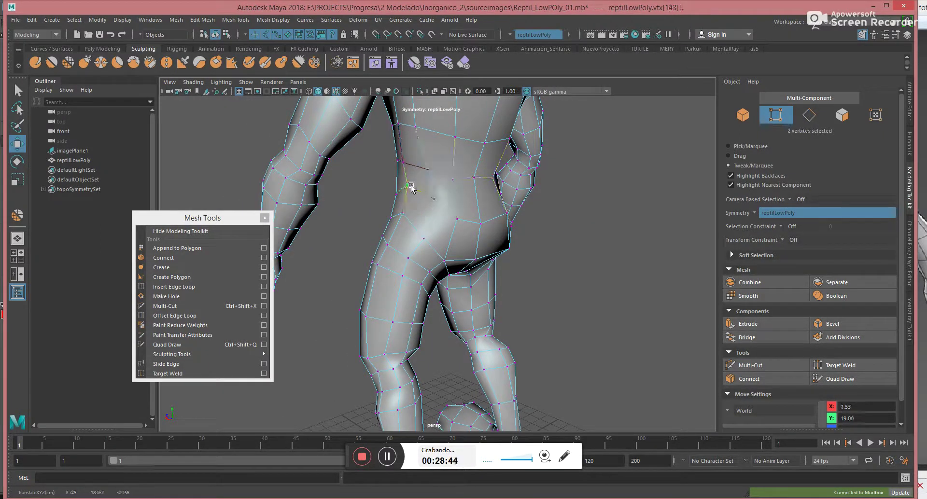
Adjust the front upper-thigh vertices and the centre vertex of the lower abdomen.
drag(397, 216, 555, 257)
alt+middle_drag(520, 257, 508, 281)
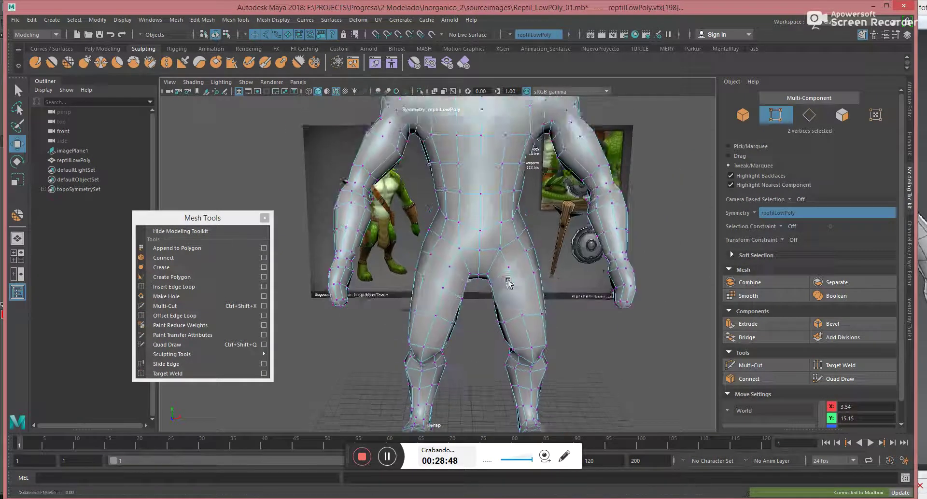
drag(477, 239, 469, 233)
Enlarge the soft-selection falloff and reposition the elbow, upper-arm and shoulder vertices symmetrically.
alt+middle_drag(459, 213, 449, 290)
alt+right_drag(449, 290, 413, 263)
alt+middle_drag(413, 263, 409, 205)
alt+right_drag(409, 205, 549, 265)
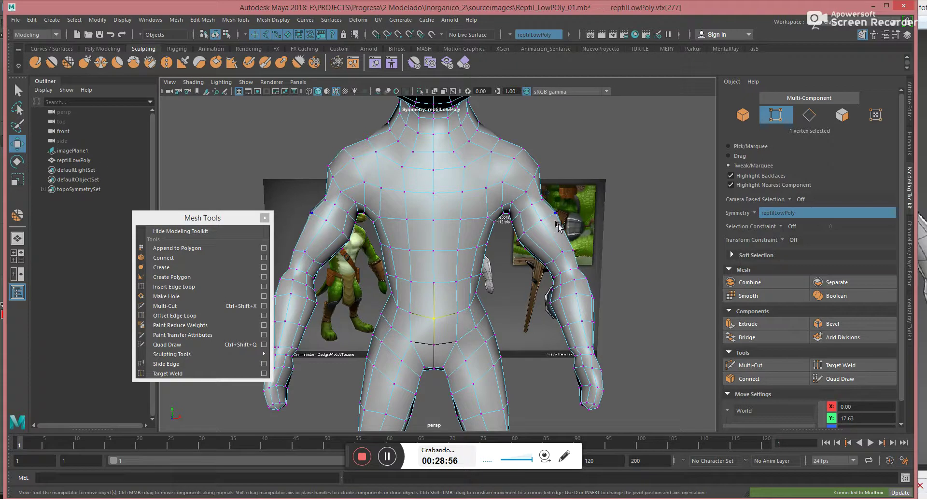
click(561, 252)
alt+right_drag(535, 252, 503, 207)
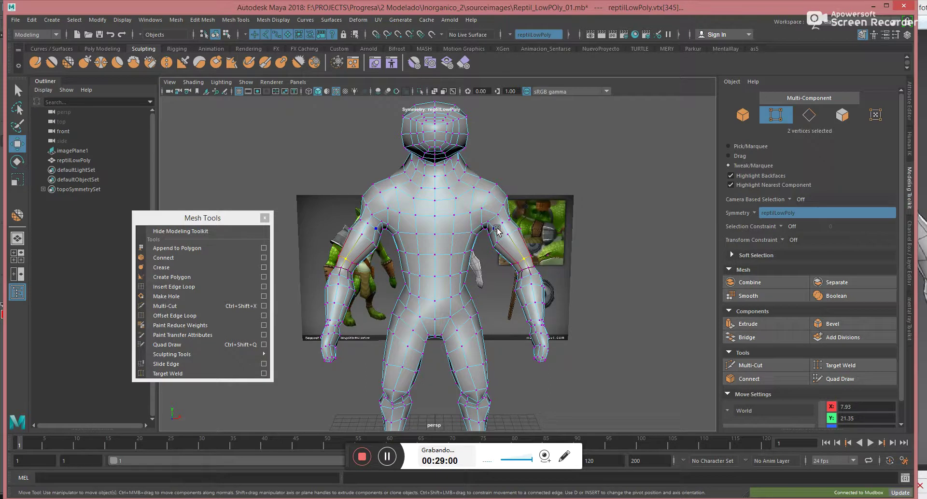
alt+middle_drag(491, 221, 497, 225)
key(b)
drag(496, 226, 548, 211)
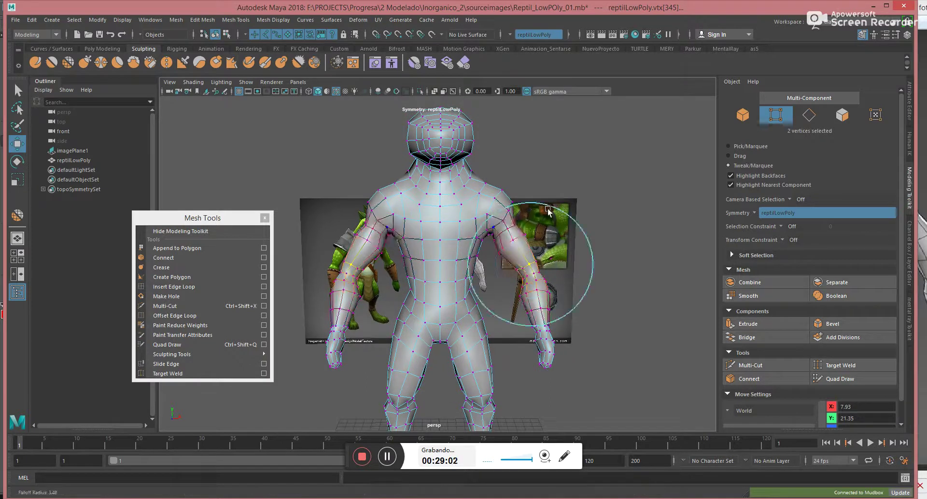
click(504, 221)
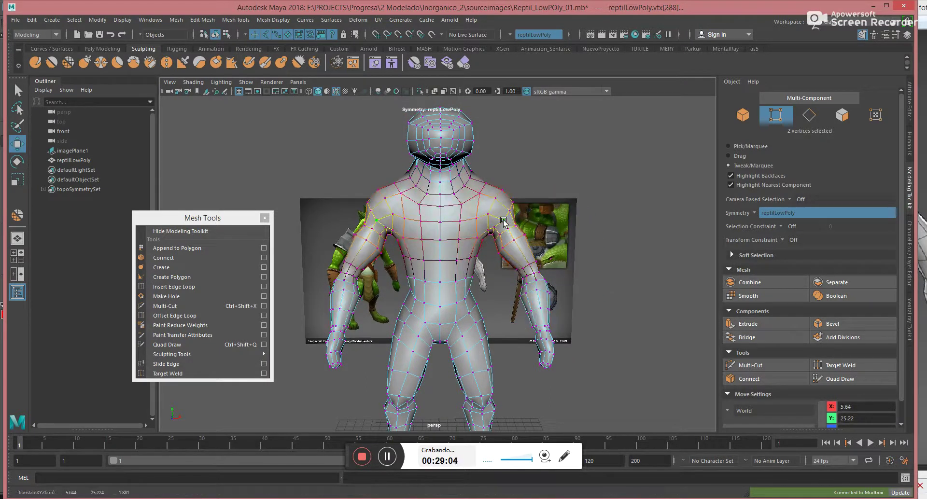
drag(500, 244, 480, 245)
Insert an edge loop around the upper arms with the Insert Edge Loop tool.
alt+right_drag(481, 245, 529, 266)
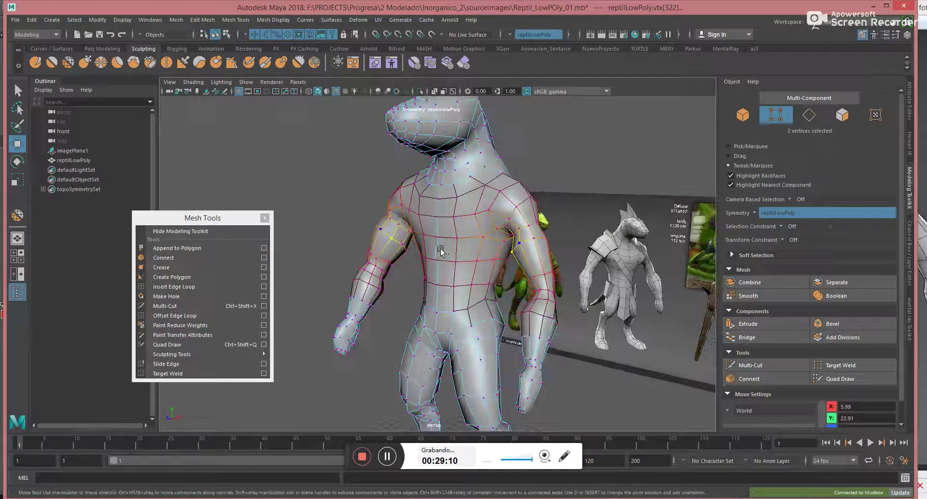
click(174, 286)
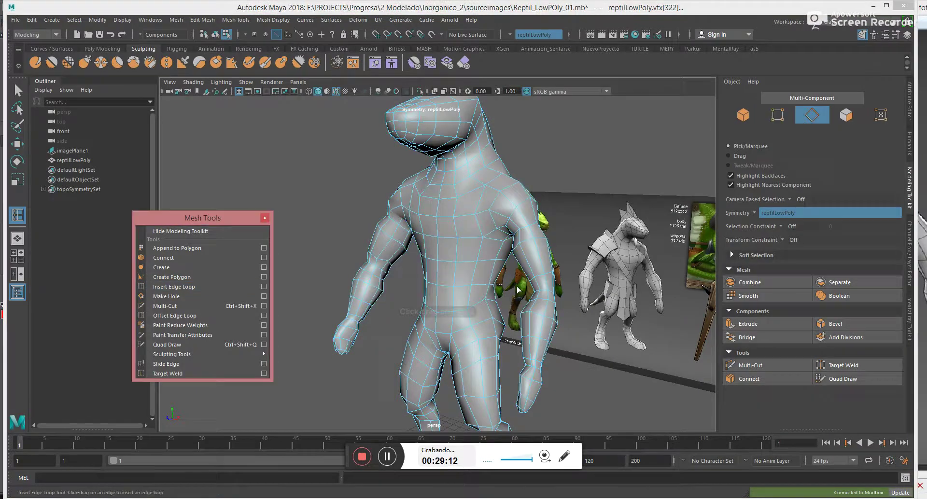
click(541, 258)
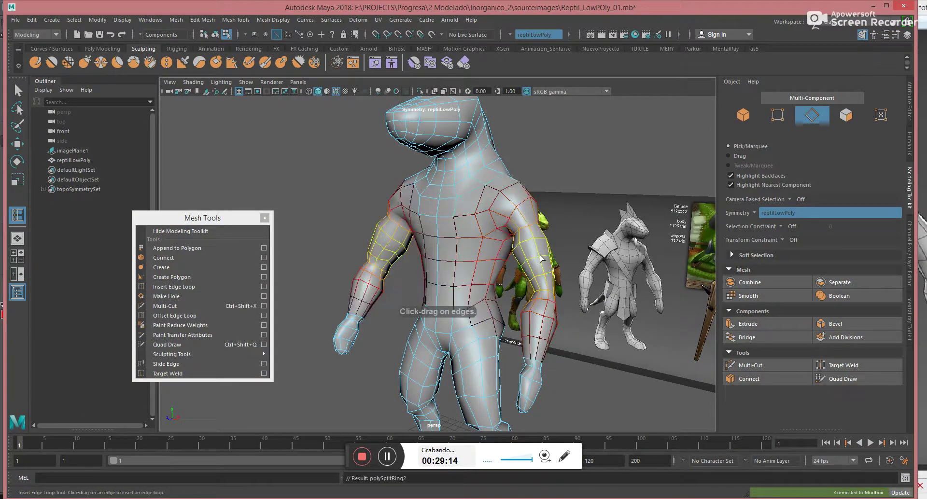
Leave the edge loop tool, examine the reptile's body and feet, and switch the mesh to vertex selection.
key(e)
alt+drag(540, 259, 546, 269)
key(F8)
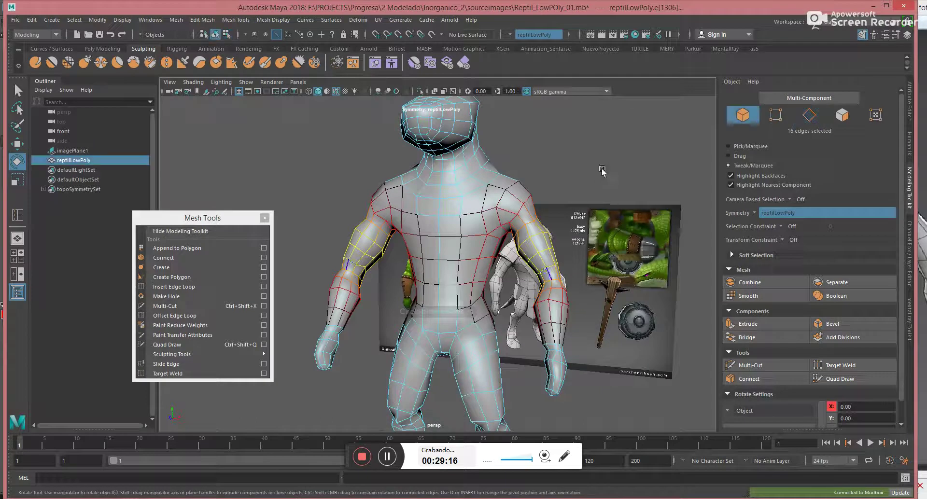
key(f)
scroll(475, 224, down, 5)
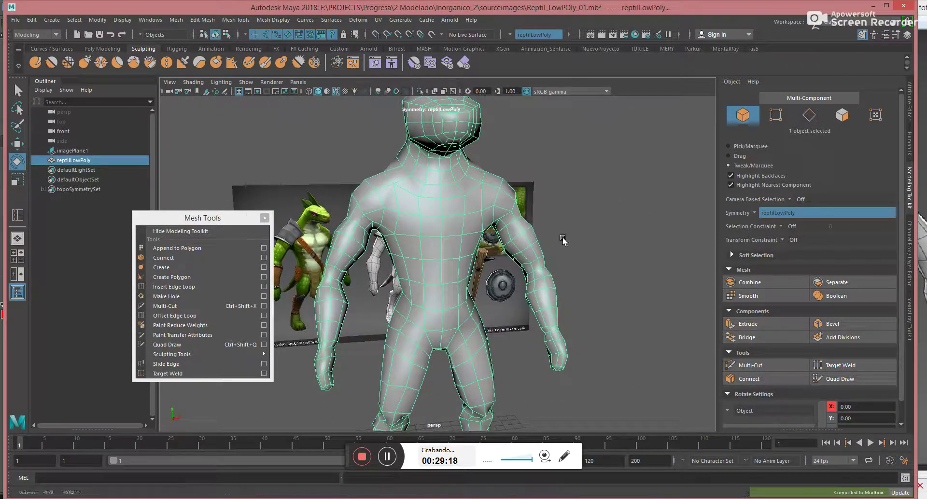
alt+middle_drag(475, 225, 475, 160)
alt+drag(475, 167, 442, 181)
alt+middle_drag(465, 281, 491, 256)
alt+right_drag(492, 255, 608, 294)
alt+drag(609, 294, 611, 329)
alt+middle_drag(611, 330, 511, 291)
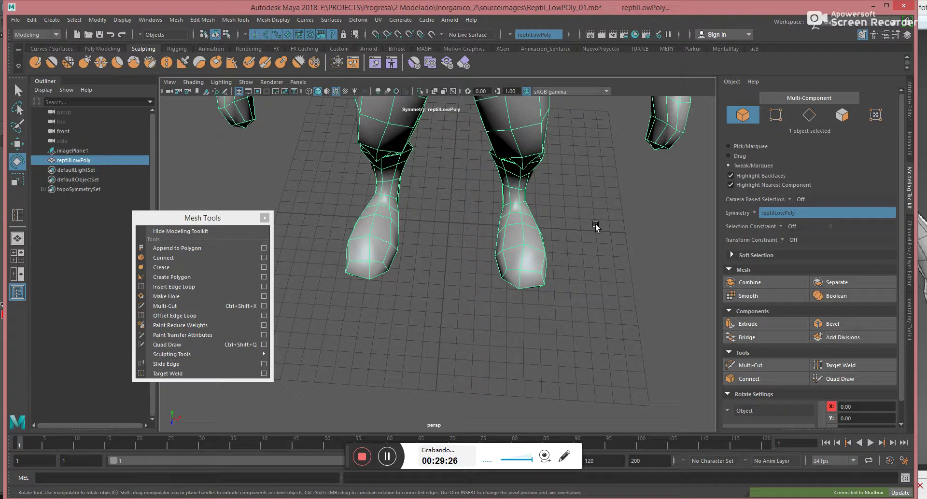
key(F9)
drag(501, 267, 499, 282)
key(ctrl+z)
key(ctrl+z)
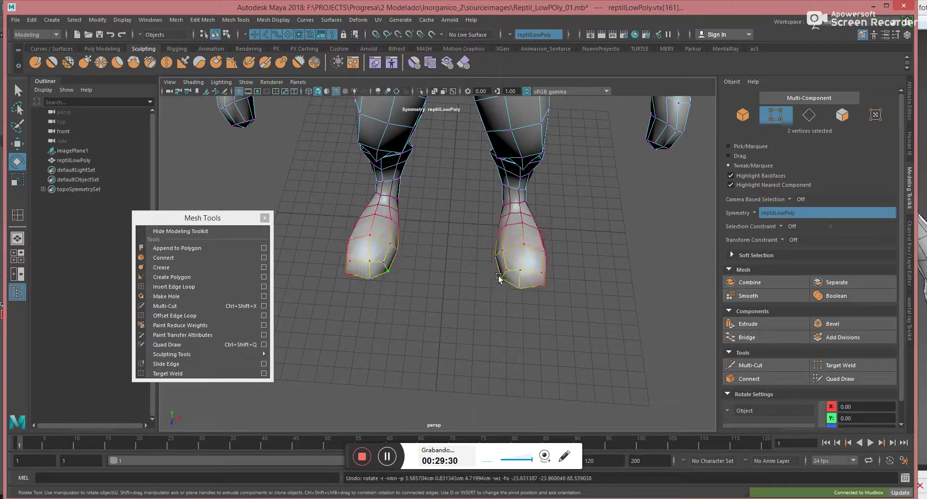
key(ctrl+z)
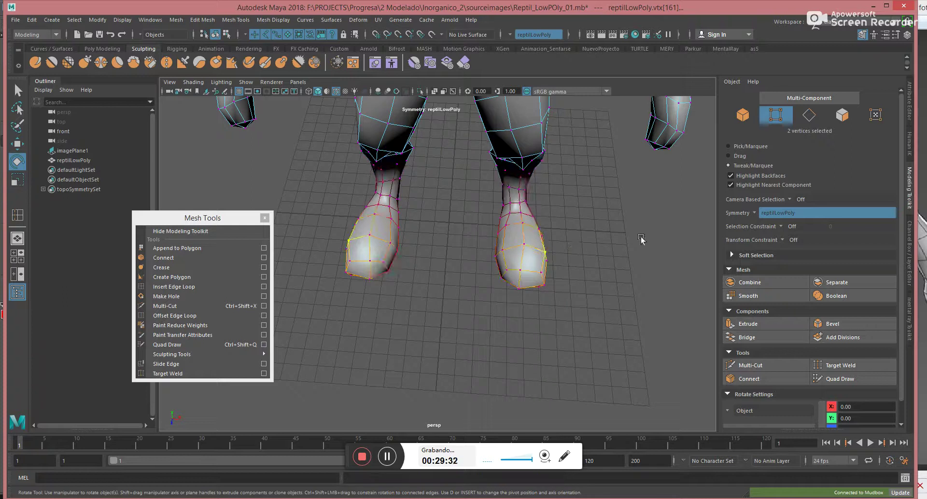
Turn off soft selection and reposition the inner toe vertices of both feet with the Move tool.
key(w)
scroll(576, 277, up, 3)
key(b)
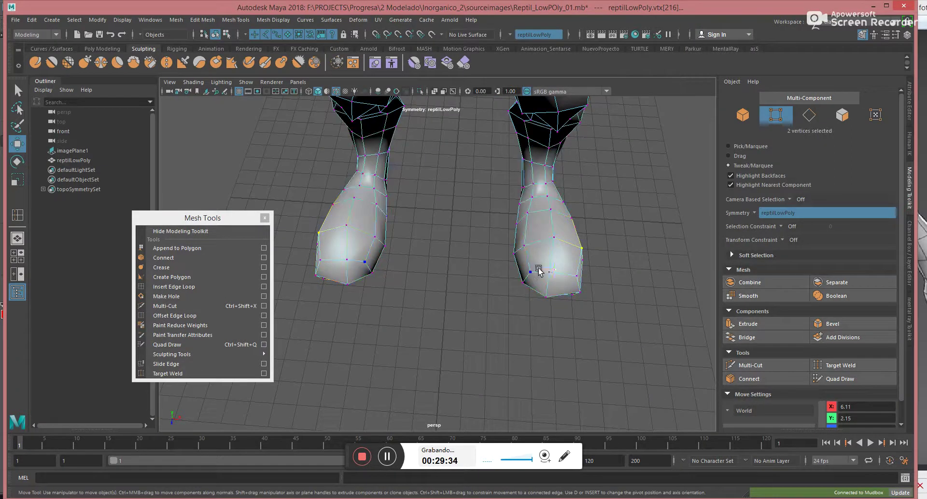
scroll(551, 285, up, 2)
drag(534, 285, 529, 297)
alt+drag(577, 241, 577, 184)
alt+drag(561, 278, 558, 220)
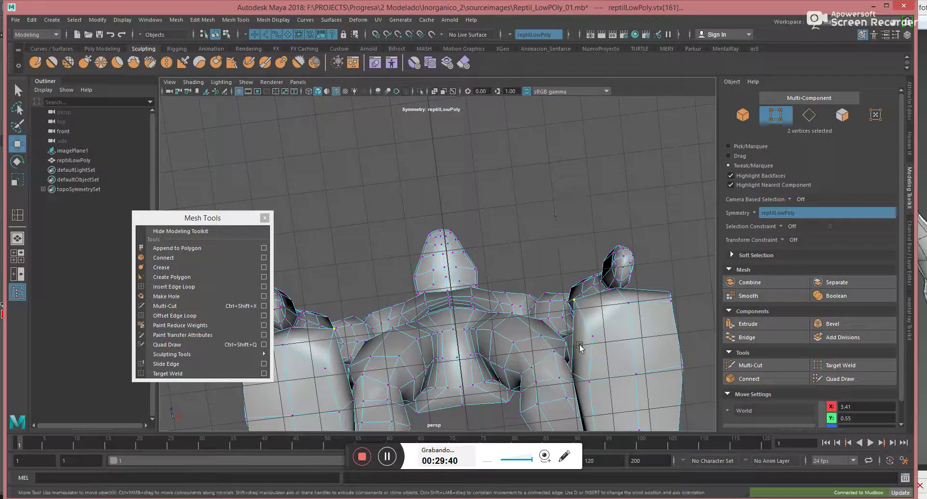
Adjust the sole, toe-tip and instep vertices to refine the shape of both feet symmetrically.
drag(593, 341, 524, 390)
click(534, 309)
alt+drag(534, 309, 503, 290)
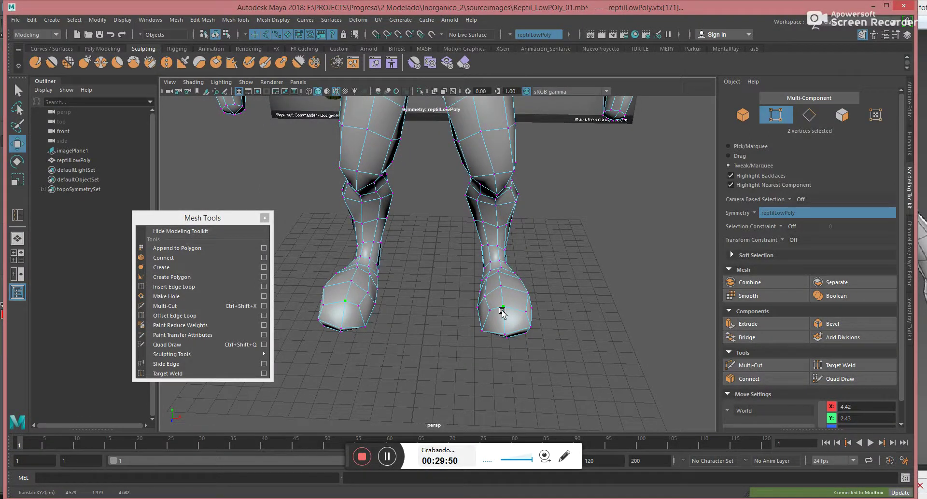
click(503, 334)
mouse_move(502, 334)
alt+mouse_down()
mouse_move(507, 302)
mouse_move(517, 315)
alt+mouse_up()
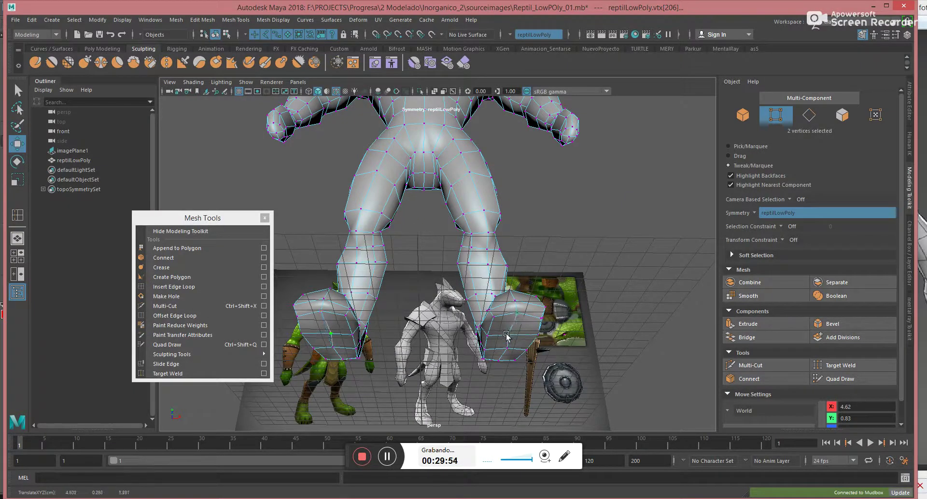
alt+drag(502, 349, 487, 317)
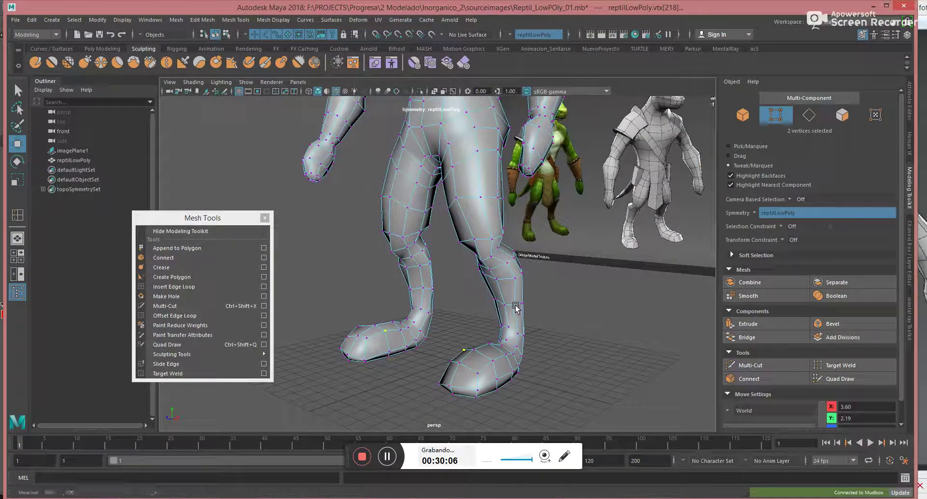
Move the outer heel, back-of-ankle and calf vertices to shape the lower leg's side profile.
alt+right_drag(514, 308, 556, 319)
alt+drag(556, 320, 423, 311)
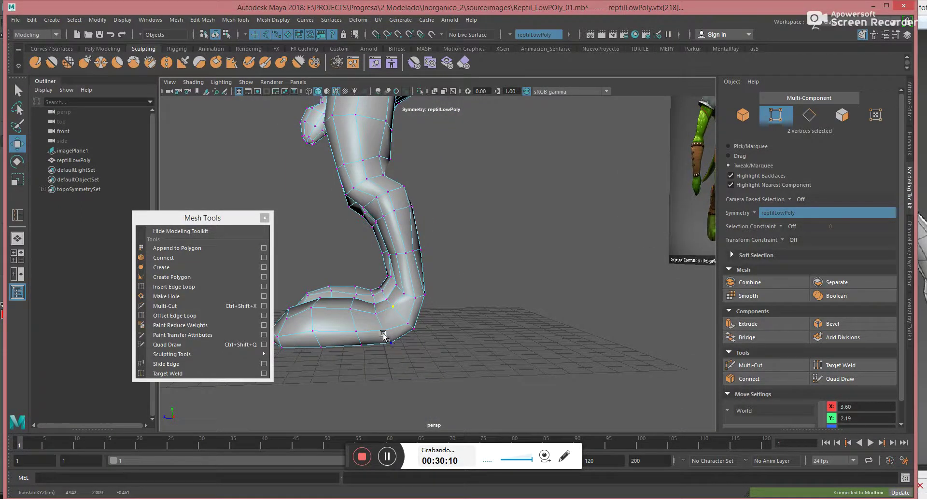
drag(417, 333, 421, 340)
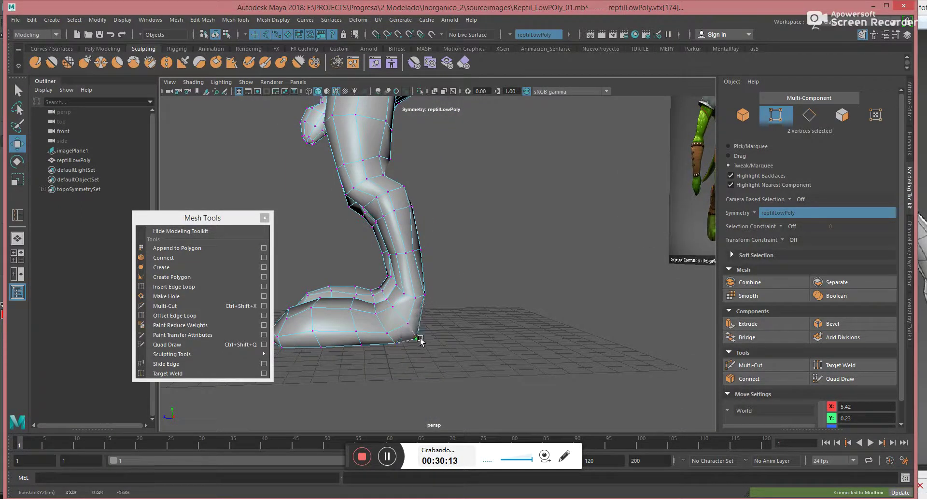
drag(427, 300, 417, 285)
click(421, 299)
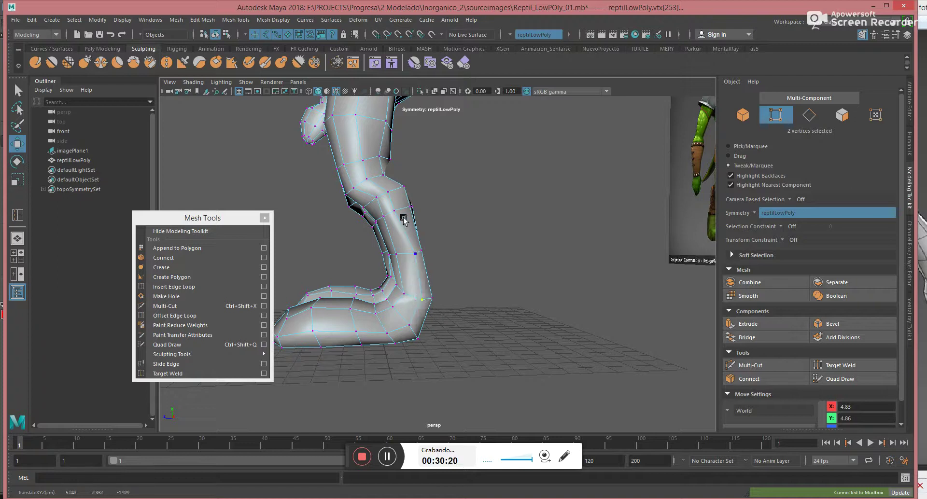
drag(397, 216, 405, 216)
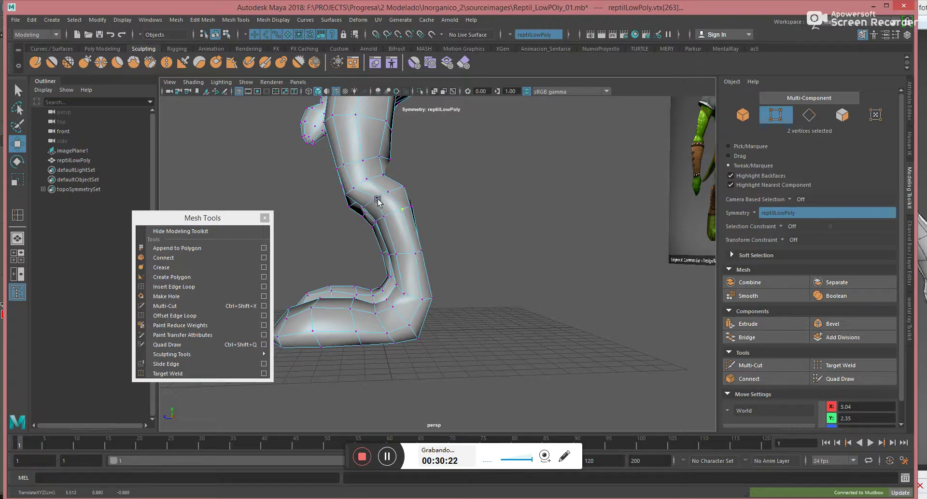
alt+middle_drag(385, 194, 389, 202)
click(429, 306)
Adjust the inner heel, ankle and calf vertices at the rear of the lower legs.
alt+drag(484, 325, 393, 338)
key(f)
alt+drag(419, 279, 440, 346)
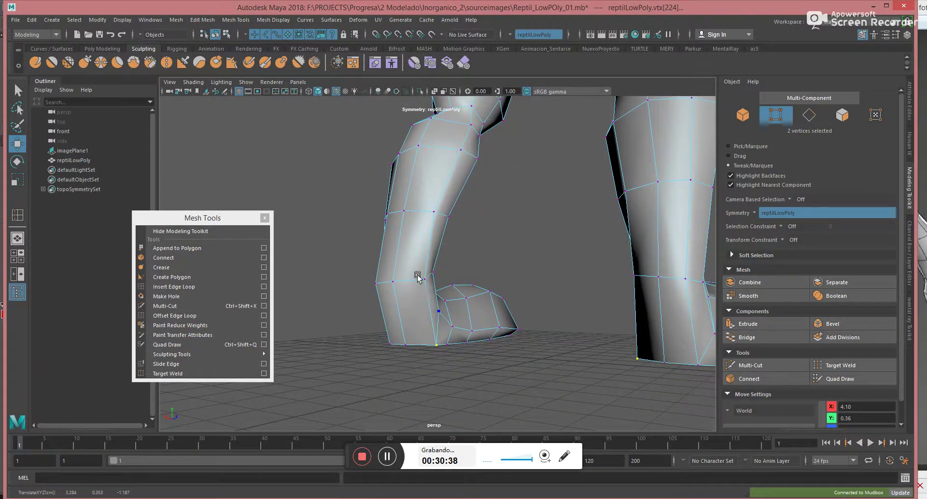
drag(431, 269, 434, 283)
drag(435, 211, 458, 219)
Reposition the vertices on the inner side of the lower leg around the ankle and just below the knee.
alt+middle_drag(465, 227, 490, 275)
alt+drag(491, 276, 372, 277)
alt+drag(534, 314, 441, 272)
click(412, 259)
mouse_move(453, 336)
mouse_down()
mouse_move(430, 332)
mouse_move(441, 334)
mouse_up()
drag(504, 161, 481, 176)
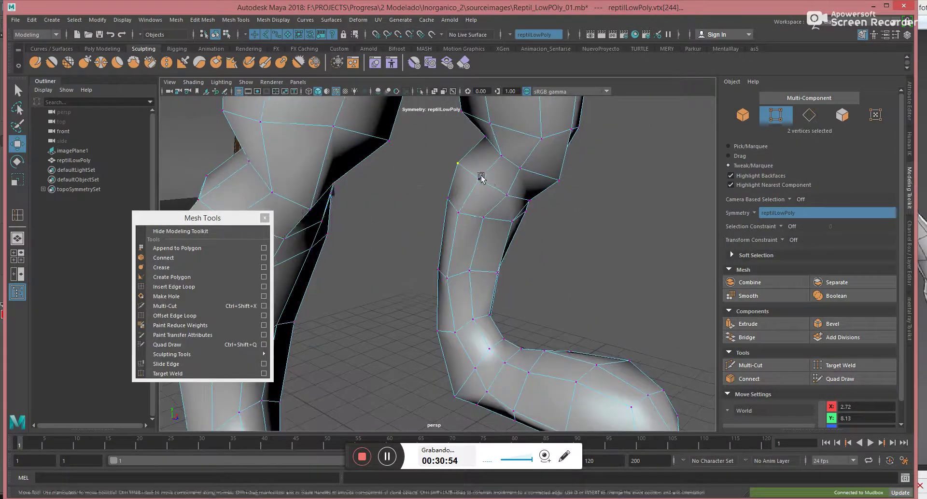
Even out the vertex rows along the inner calf, from the ankle and heel up to the knee.
drag(489, 227, 482, 325)
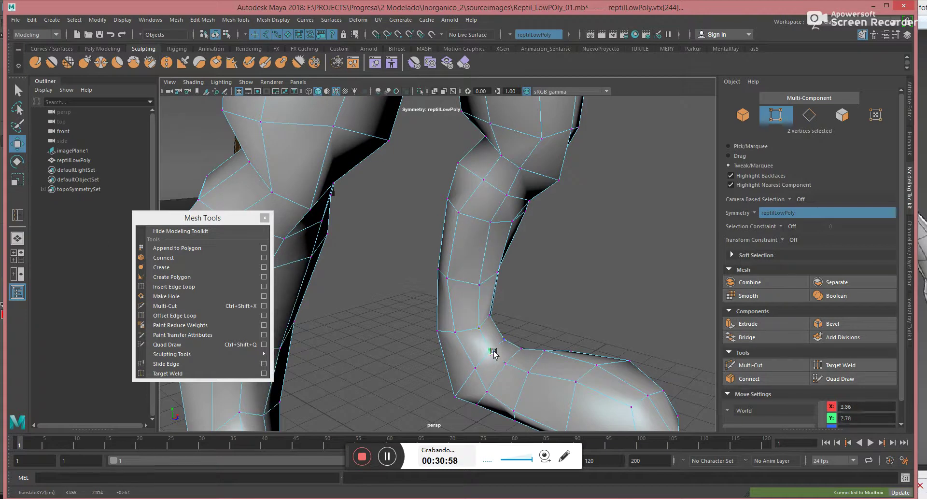
drag(474, 385, 467, 387)
drag(453, 331, 451, 348)
drag(448, 279, 468, 217)
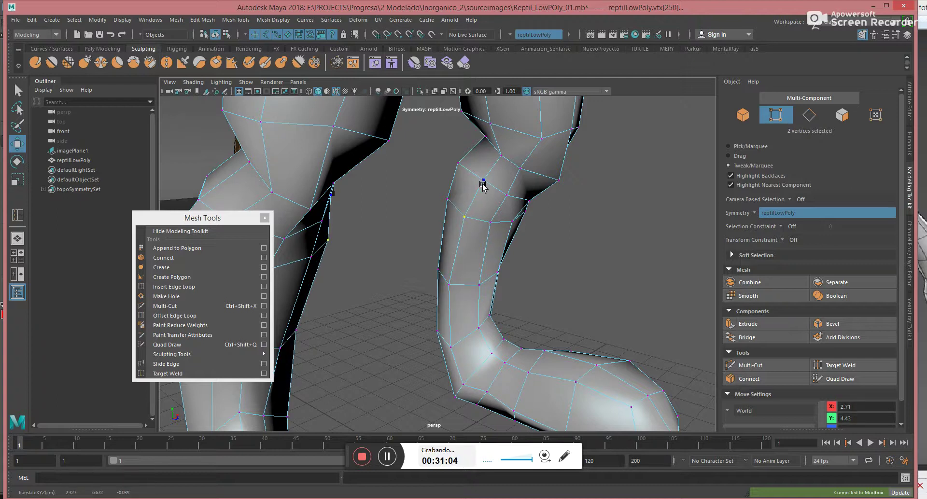
drag(497, 154, 489, 158)
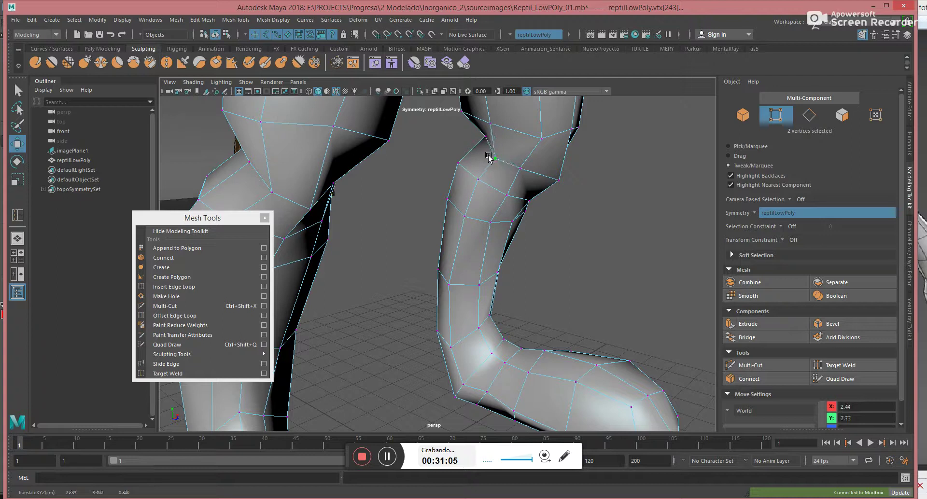
Reshape the back of the knees and calves by moving their rear vertices.
alt+drag(430, 173, 532, 180)
drag(496, 127, 399, 201)
click(433, 176)
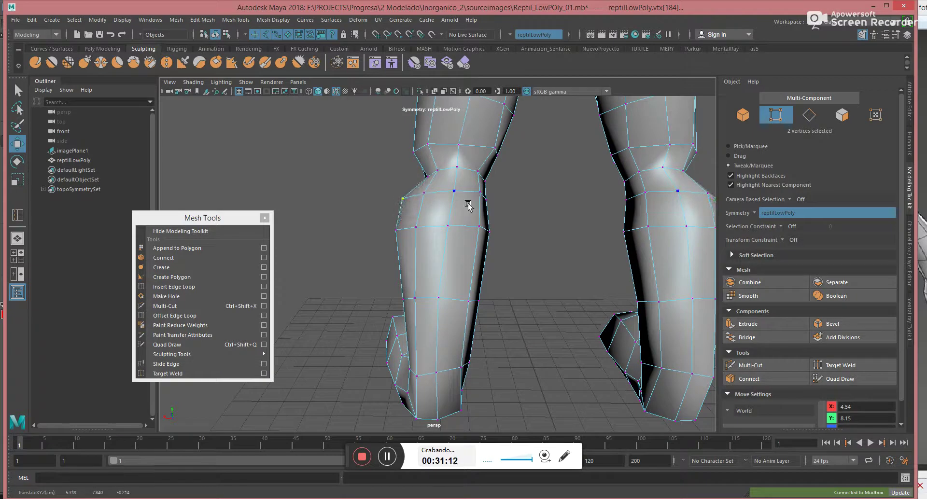
drag(484, 232, 452, 296)
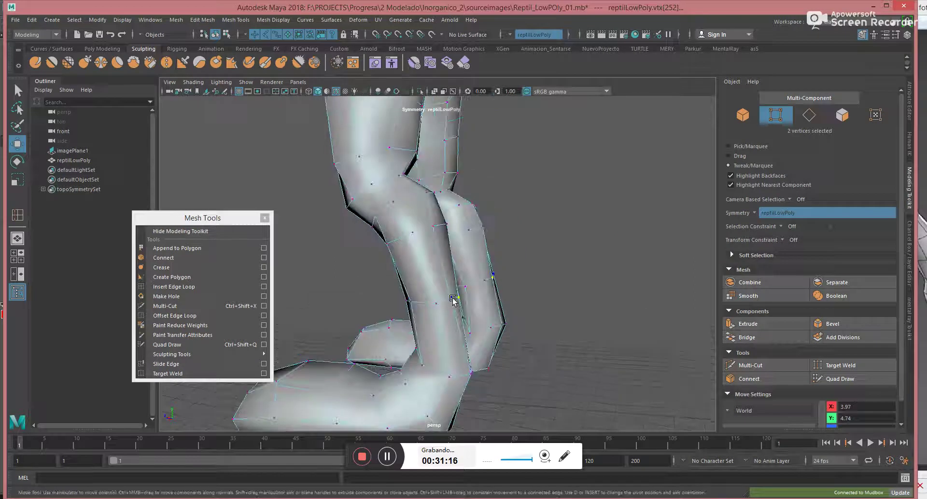
drag(434, 227, 450, 228)
Examine the reshaped legs and the overall body proportions from several angles.
alt+right_drag(579, 283, 453, 246)
alt+drag(453, 246, 576, 270)
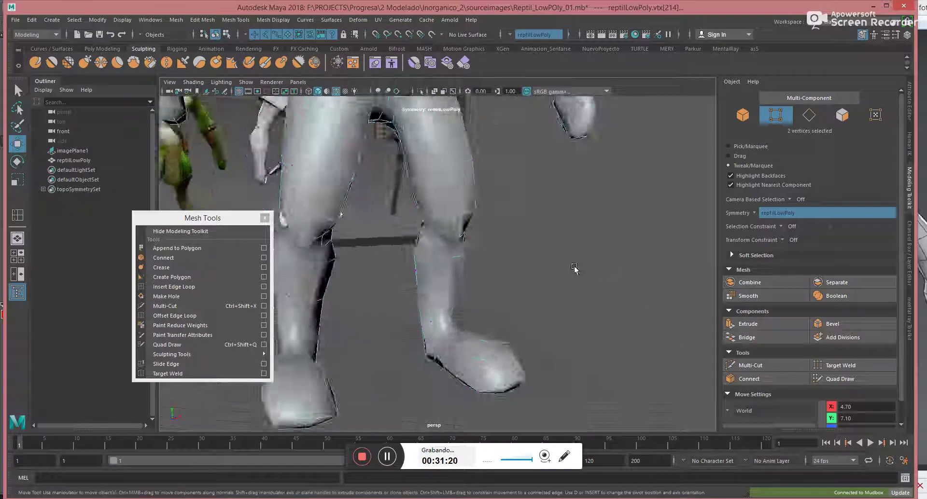
alt+right_drag(575, 270, 478, 271)
alt+drag(478, 272, 437, 283)
alt+middle_drag(437, 282, 474, 343)
alt+drag(460, 329, 415, 276)
alt+right_drag(415, 275, 493, 285)
alt+drag(493, 286, 421, 255)
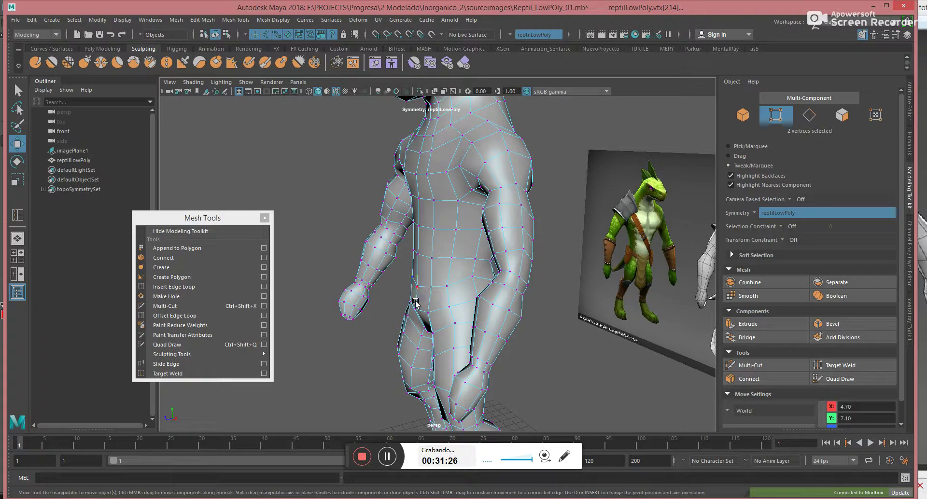
Turn soft selection back on and reposition the front hip and lower-abdomen vertices symmetrically.
click(416, 309)
key(ctrl+z)
key(b)
drag(419, 283, 394, 298)
click(418, 276)
alt+drag(471, 254, 570, 243)
alt+drag(520, 259, 435, 266)
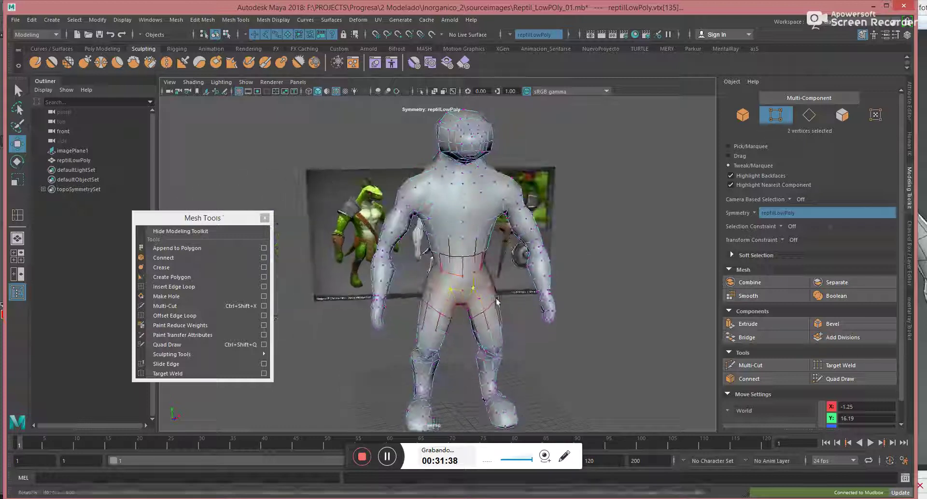
Lasso-select the whole upper body above the hips, tilt it slightly in side view and shift it forward.
scroll(497, 294, down, 2)
click(17, 108)
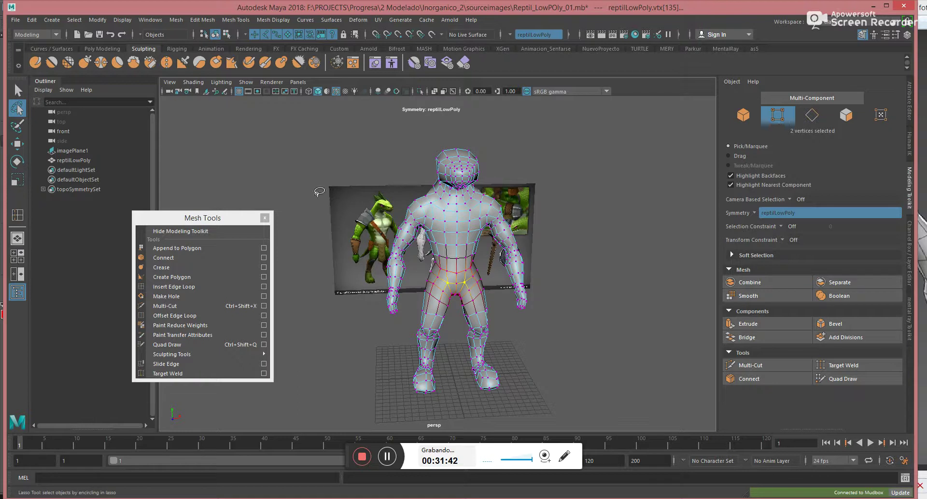
mouse_move(328, 174)
alt+mouse_down()
mouse_move(375, 161)
mouse_move(363, 244)
mouse_move(349, 219)
mouse_move(351, 177)
alt+mouse_up()
mouse_move(351, 178)
mouse_down()
mouse_move(353, 290)
mouse_move(394, 324)
mouse_move(420, 265)
mouse_up()
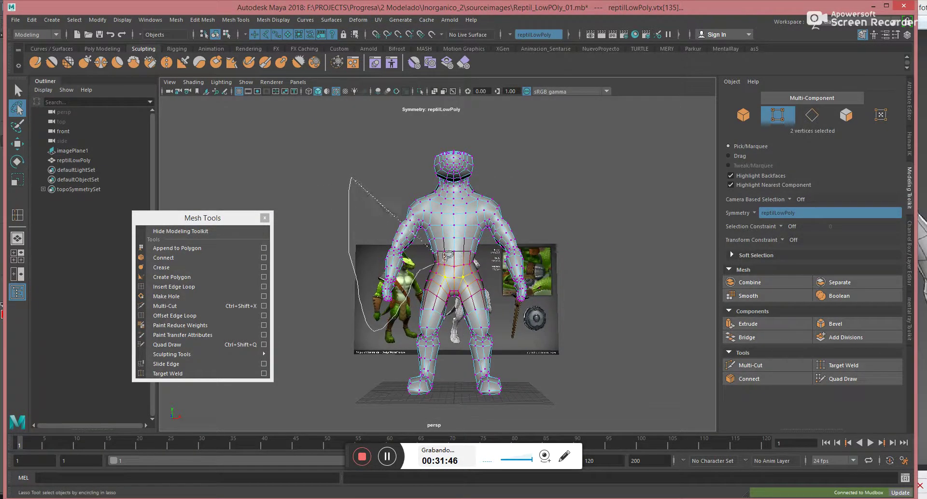
mouse_move(505, 280)
mouse_down()
mouse_move(512, 89)
mouse_move(402, 114)
mouse_up()
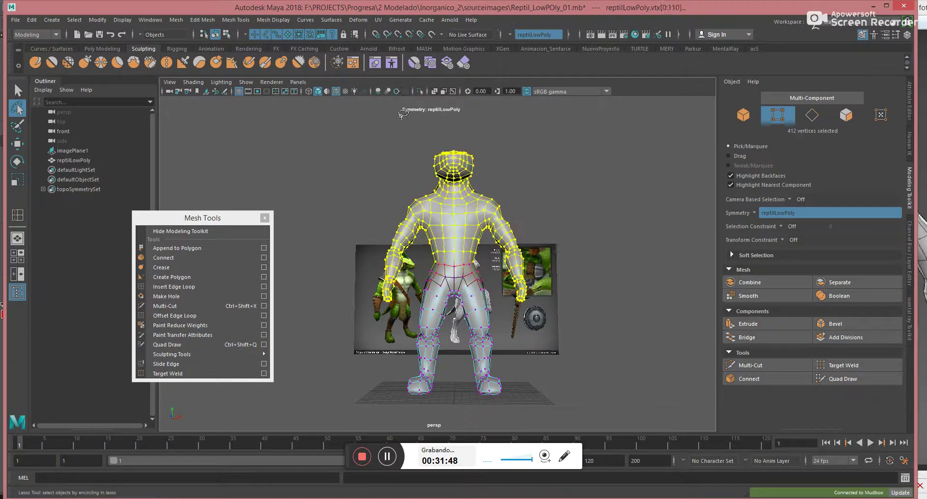
key(e)
alt+drag(369, 195, 529, 206)
click(744, 147)
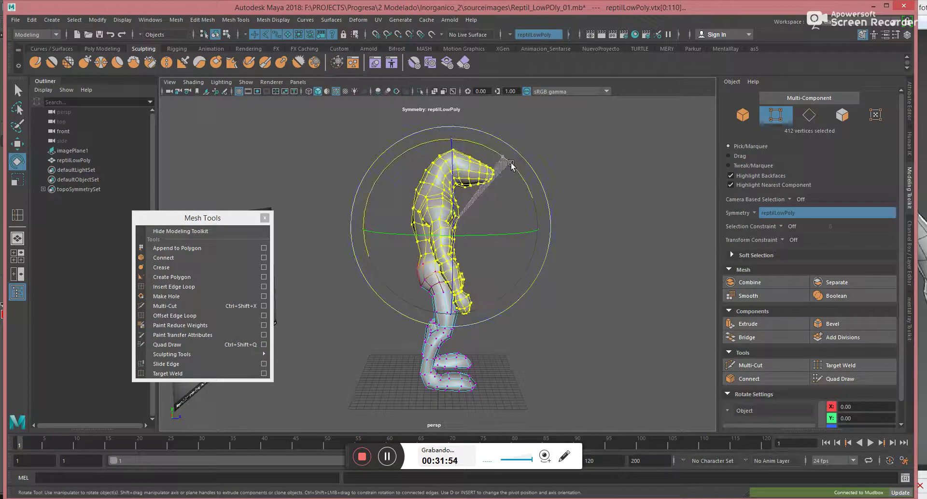
key(w)
drag(539, 230, 543, 232)
key(e)
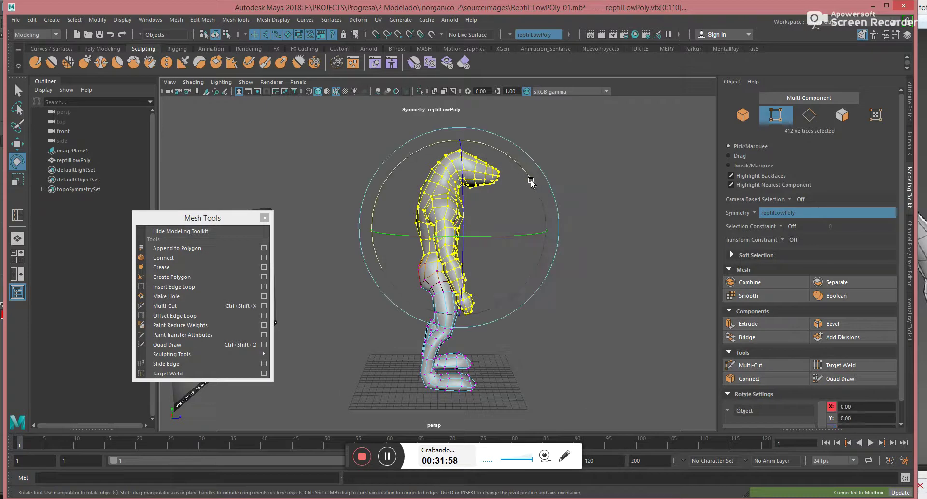
Return the reptile to object selection and delete its construction history.
alt+drag(573, 193, 454, 248)
click(594, 236)
right_drag(478, 203, 559, 184)
alt+drag(612, 232, 558, 237)
click(92, 49)
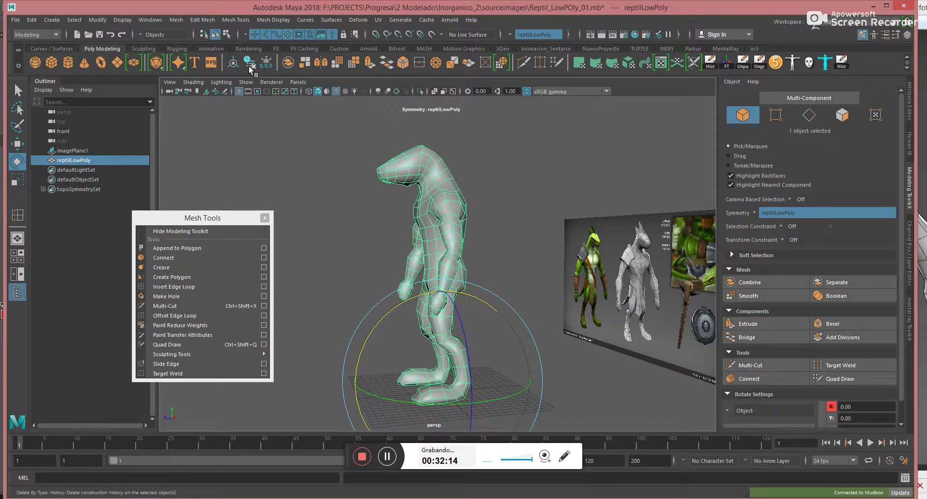
alt+right_drag(526, 232, 183, 169)
alt+drag(328, 220, 451, 227)
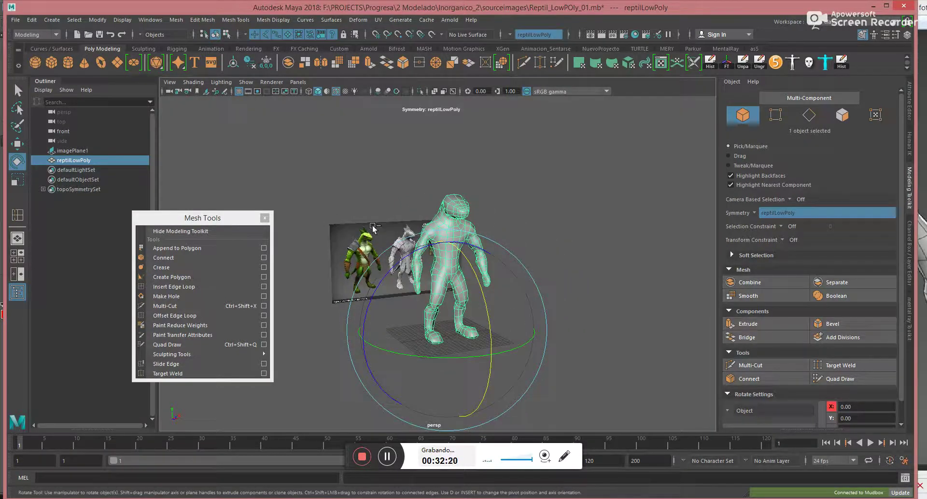